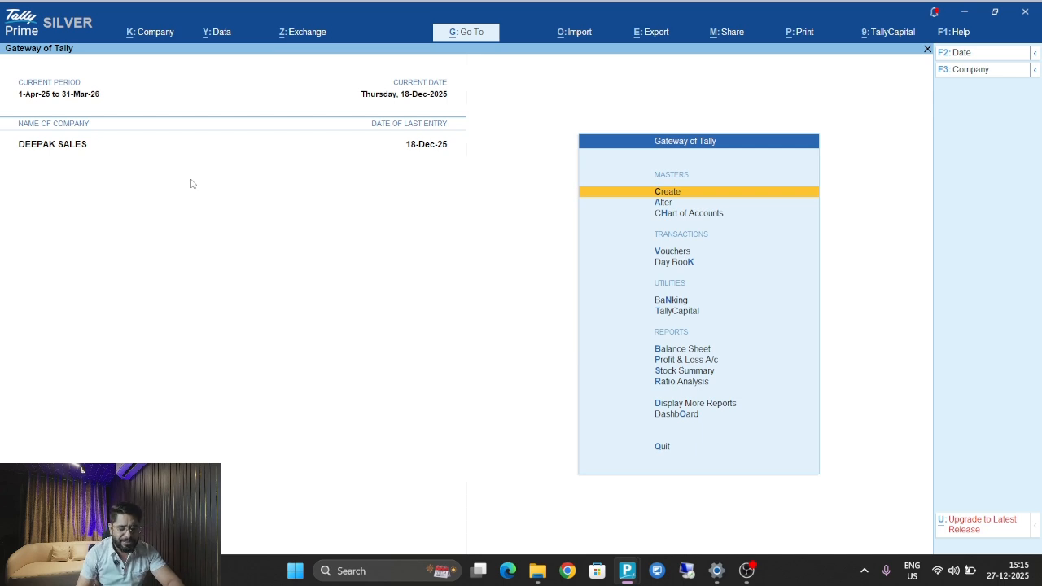
Open the Purchase Register from Account Books and pick November.
{"action": "key", "text": "d"}
{"action": "key", "text": "a"}
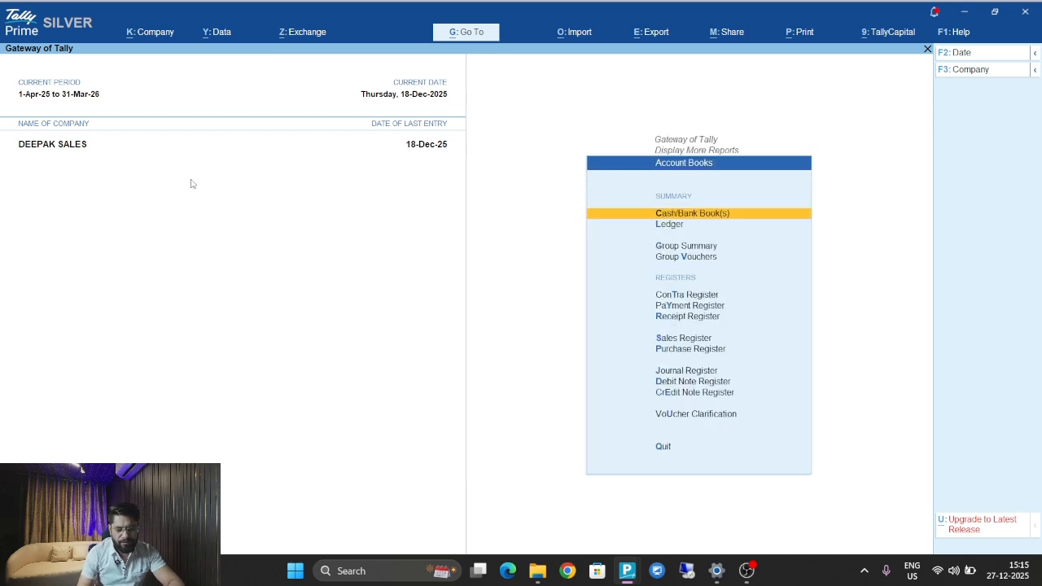
{"action": "key", "text": "p"}
{"action": "key", "text": "Up"}
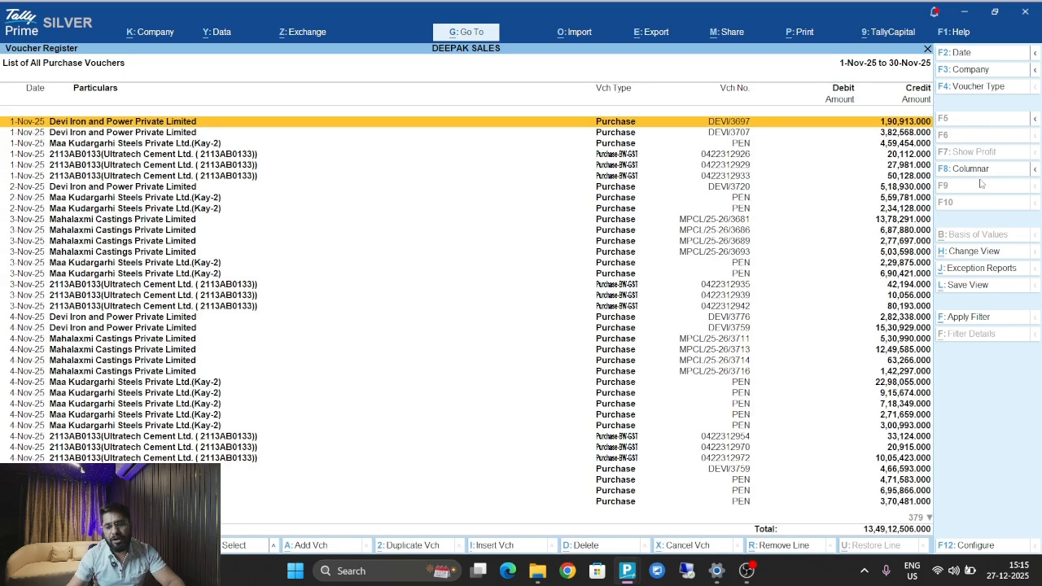
Switch the register to F8 Columnar with Show PAN set to No, then bring up export options.
{"action": "left_click", "coordinate": [973, 169]}
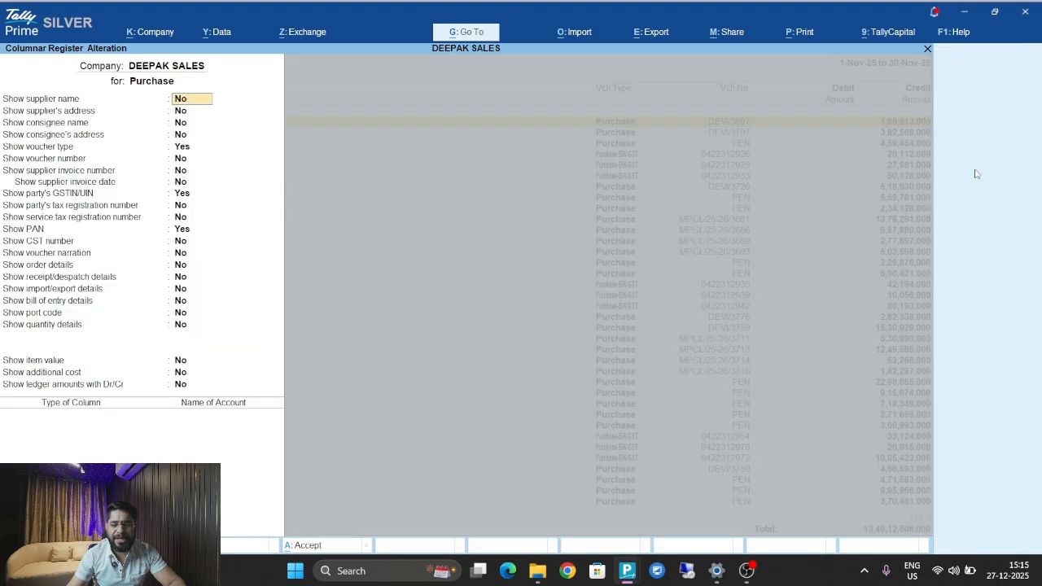
{"action": "key", "text": "Down"}
{"action": "key", "text": "Down"}
{"action": "key", "text": "Down"}
{"action": "key", "text": "Down"}
{"action": "key", "text": "Down"}
{"action": "key", "text": "Down"}
{"action": "key", "text": "Down"}
{"action": "key", "text": "Down"}
{"action": "key", "text": "Down"}
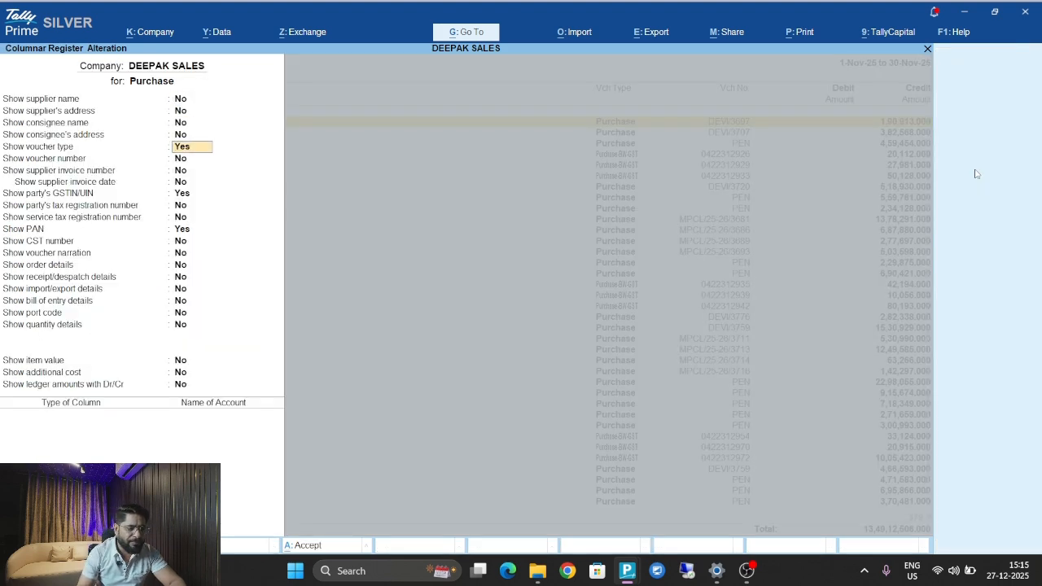
{"action": "key", "text": "Up"}
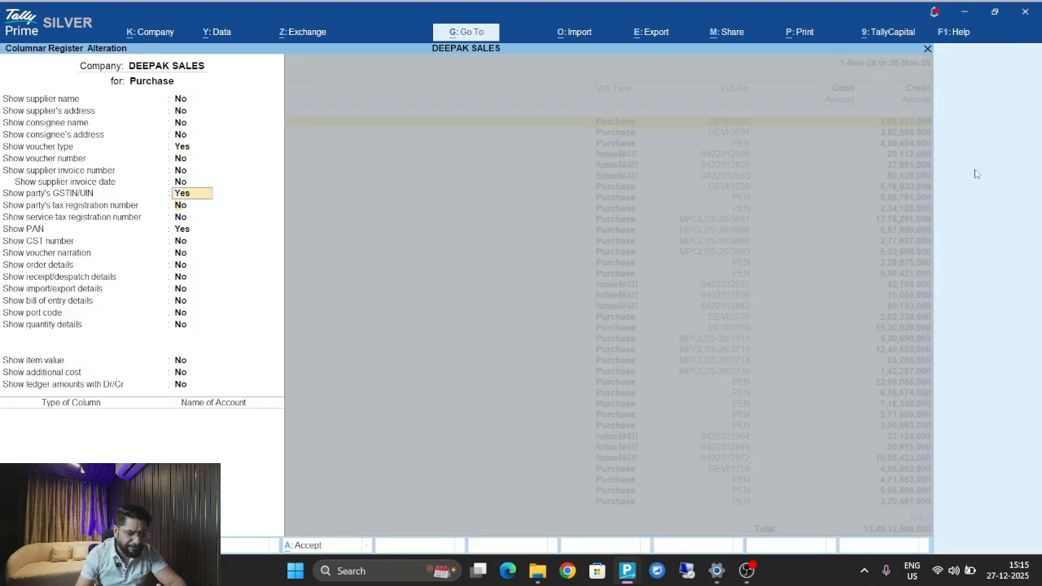
{"action": "key", "text": "Down"}
{"action": "key", "text": "Down"}
{"action": "key", "text": "Down"}
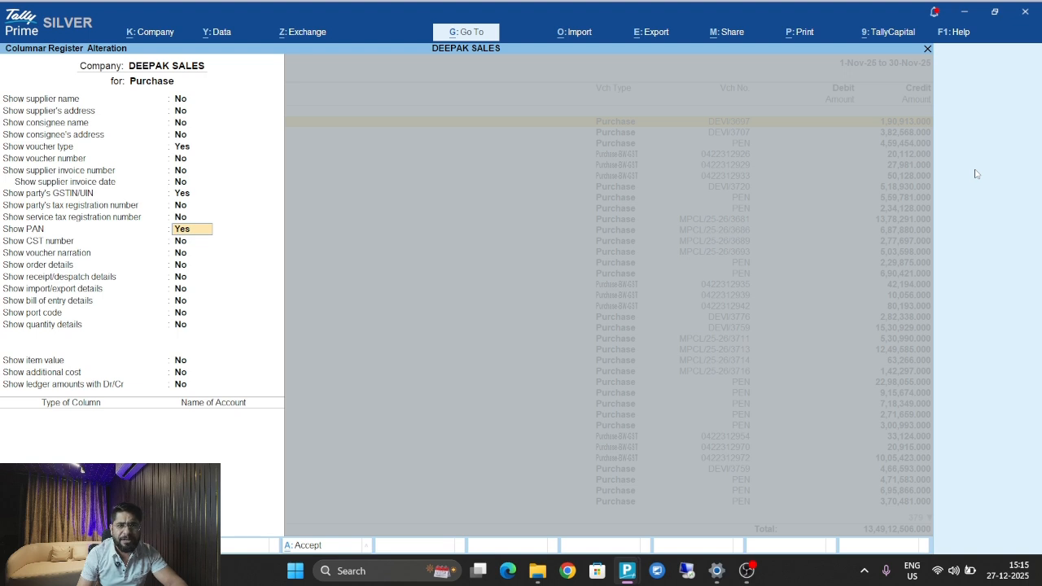
{"action": "key", "text": "n"}
{"action": "key", "text": "Down"}
{"action": "key", "text": "Down"}
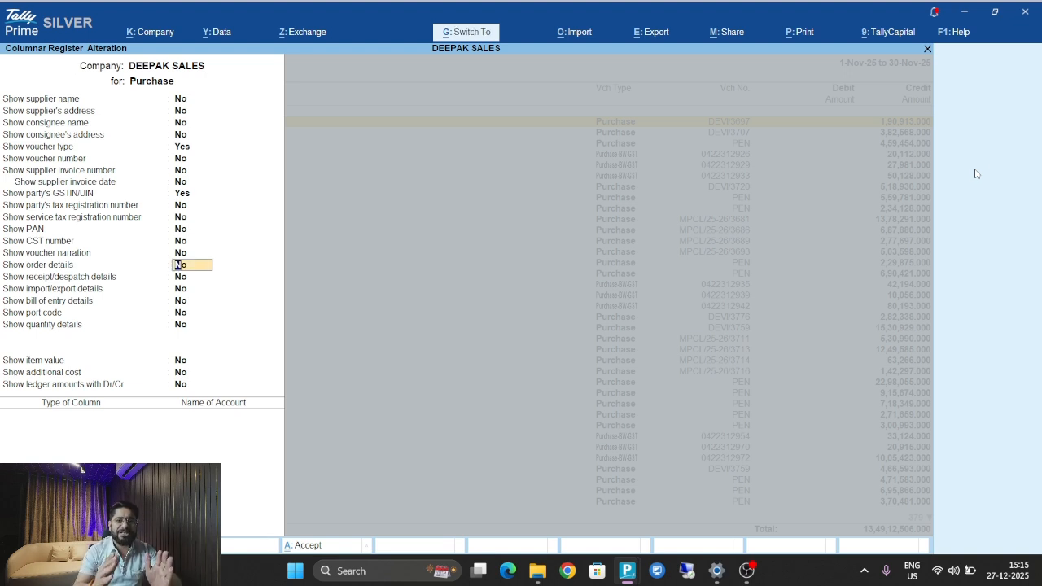
{"action": "key", "text": "ctrl+a"}
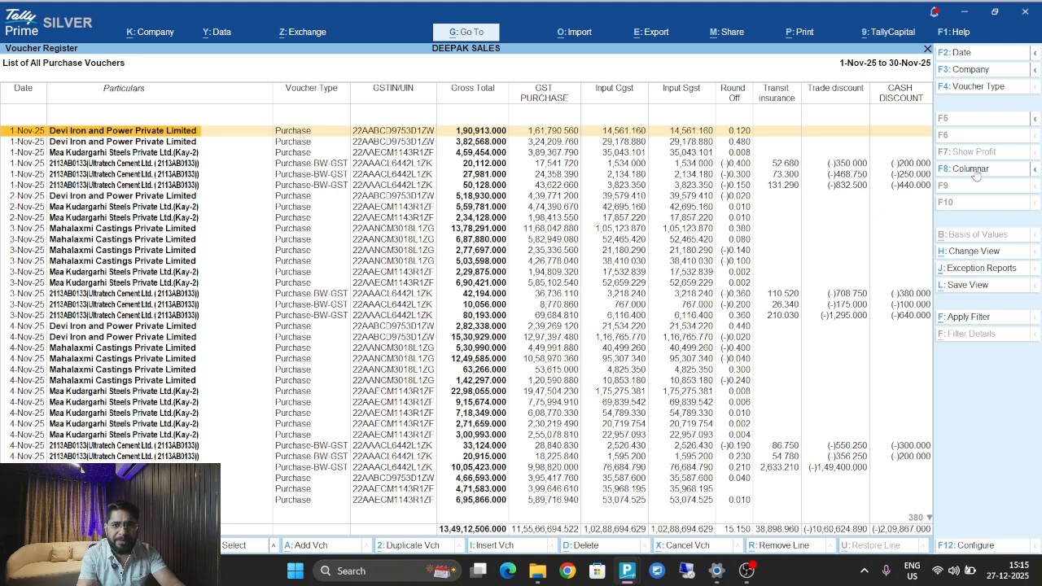
{"action": "key", "text": "Right"}
{"action": "key", "text": "Right"}
{"action": "key", "text": "Right"}
{"action": "key", "text": "Right"}
{"action": "key", "text": "Right"}
{"action": "key", "text": "Right"}
{"action": "key", "text": "Right"}
{"action": "key", "text": "Right"}
{"action": "key", "text": "Right"}
{"action": "key", "text": "Right"}
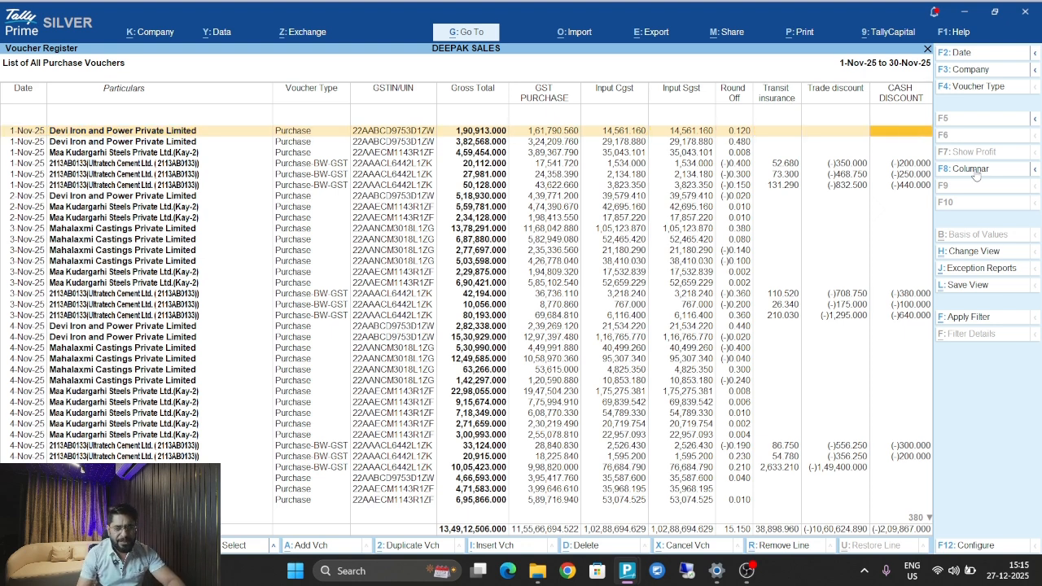
{"action": "key", "text": "alt+e"}
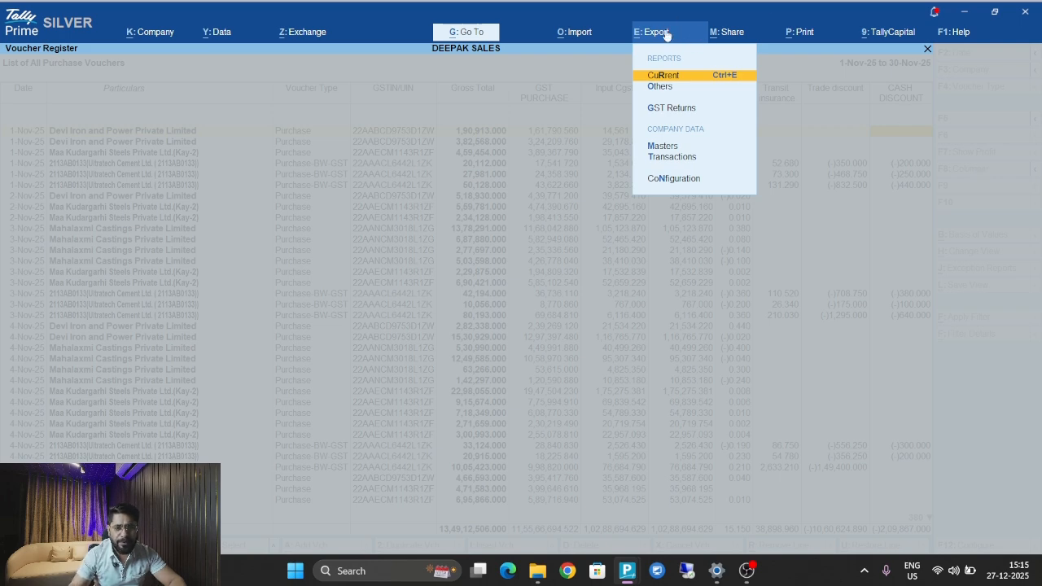
Choose to export the current report and open its configuration settings.
{"action": "key", "text": "Down"}
{"action": "key", "text": "Up"}
{"action": "key", "text": "Return"}
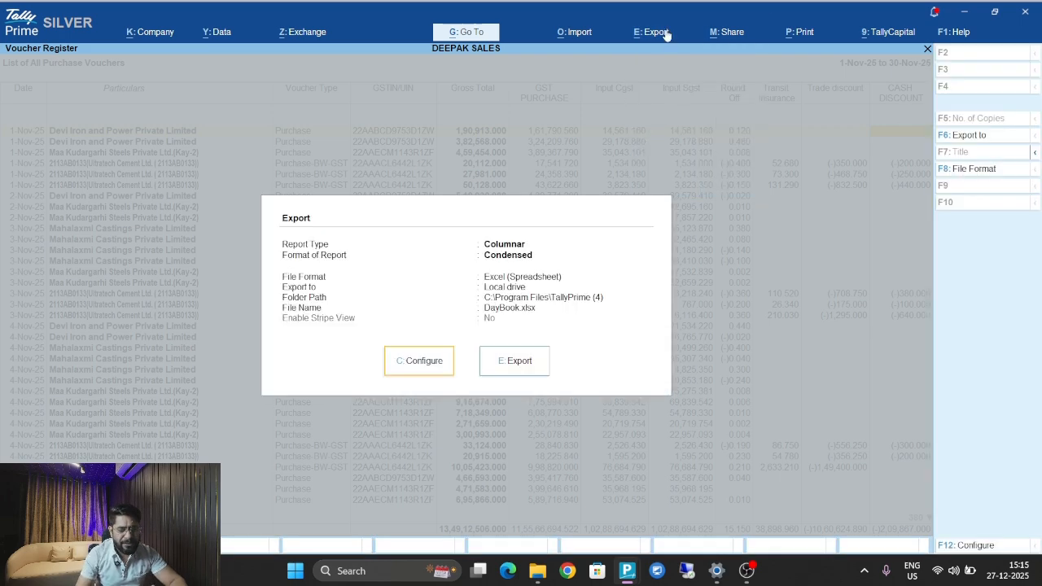
{"action": "key", "text": "c"}
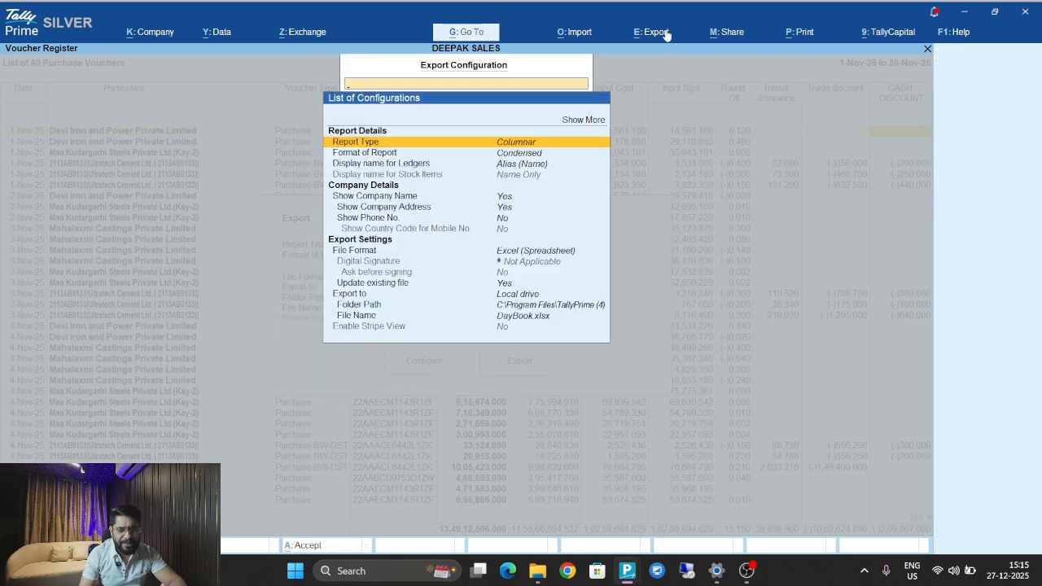
Set the export folder path to Desktop\tally data.
{"action": "key", "text": "Down"}
{"action": "key", "text": "Down"}
{"action": "key", "text": "Down"}
{"action": "key", "text": "Down"}
{"action": "key", "text": "Down"}
{"action": "key", "text": "Down"}
{"action": "key", "text": "Down"}
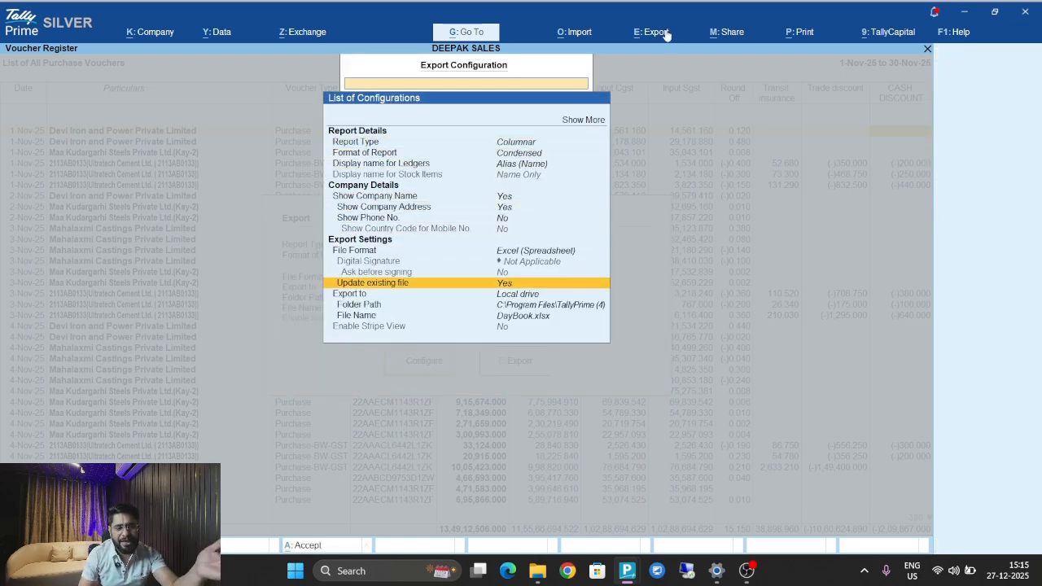
{"action": "key", "text": "Down"}
{"action": "key", "text": "Down"}
{"action": "key", "text": "Return"}
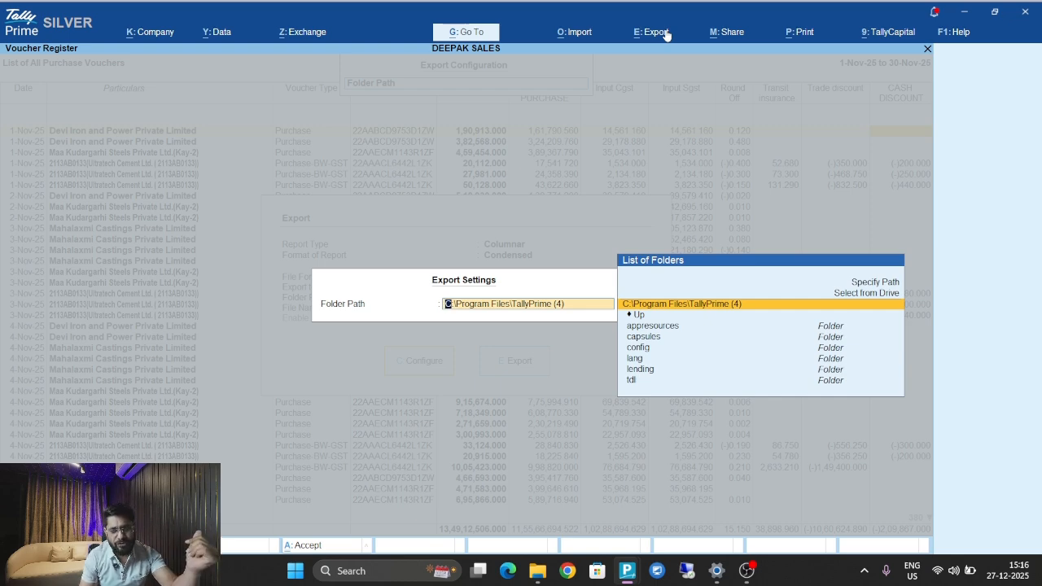
{"action": "key", "text": "Down"}
{"action": "key", "text": "Up"}
{"action": "key", "text": "Down"}
{"action": "key", "text": "Return"}
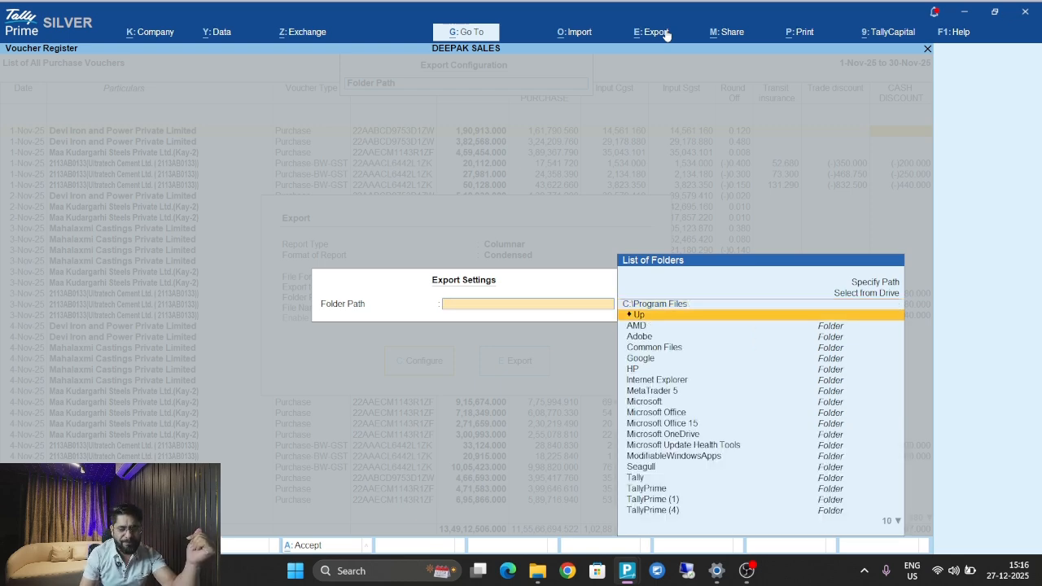
{"action": "key", "text": "Return"}
{"action": "key", "text": "Return"}
{"action": "key", "text": "Down"}
{"action": "key", "text": "Down"}
{"action": "key", "text": "Down"}
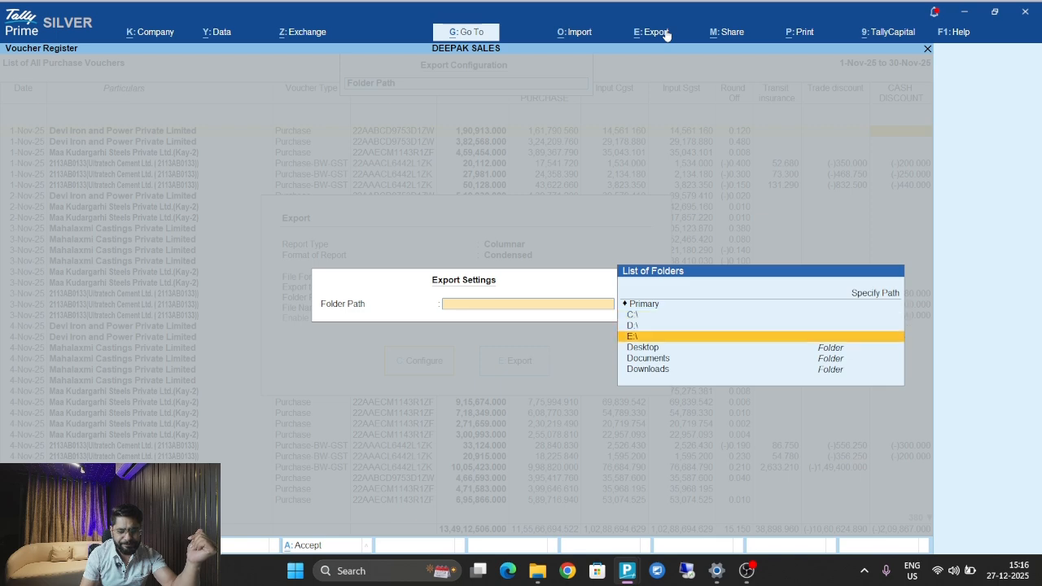
{"action": "key", "text": "Return"}
{"action": "key", "text": "Down"}
{"action": "key", "text": "Down"}
{"action": "key", "text": "Down"}
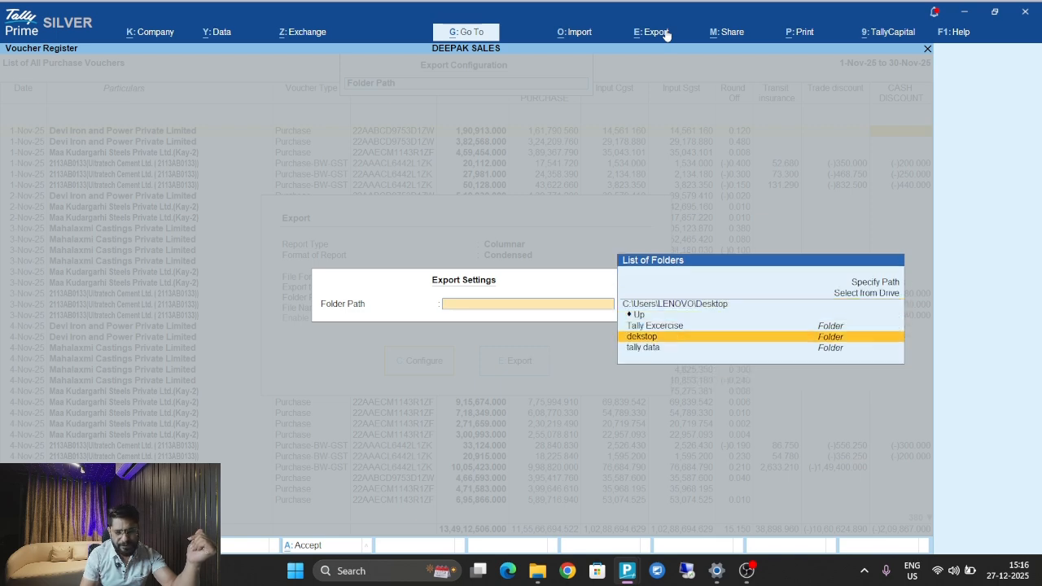
{"action": "key", "text": "Down"}
{"action": "key", "text": "Up"}
{"action": "key", "text": "Down"}
{"action": "key", "text": "Return"}
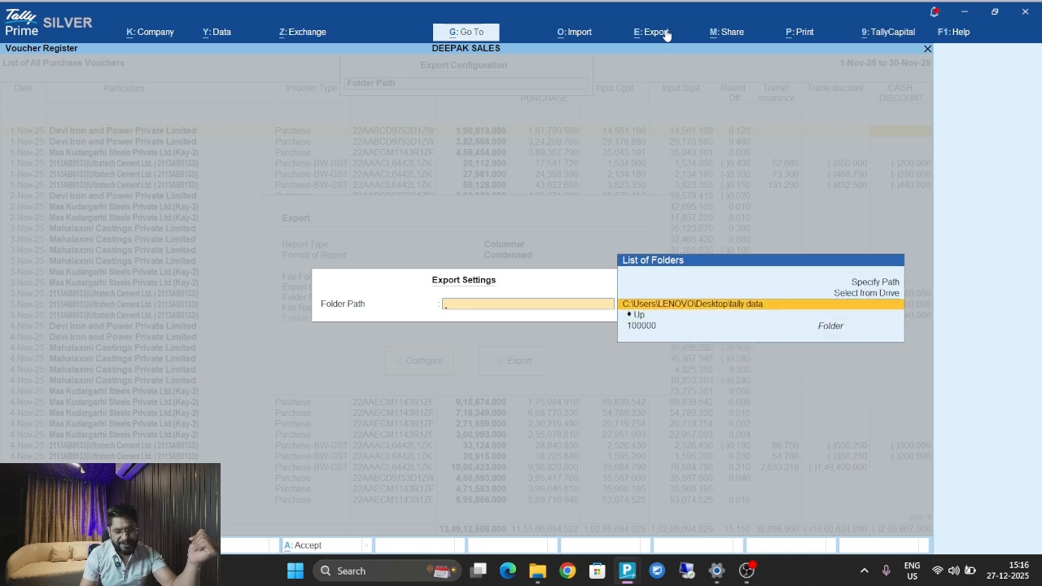
{"action": "key", "text": "Return"}
Name the export file PURCAHSE TALLY and export the register to Excel.
{"action": "key", "text": "Down"}
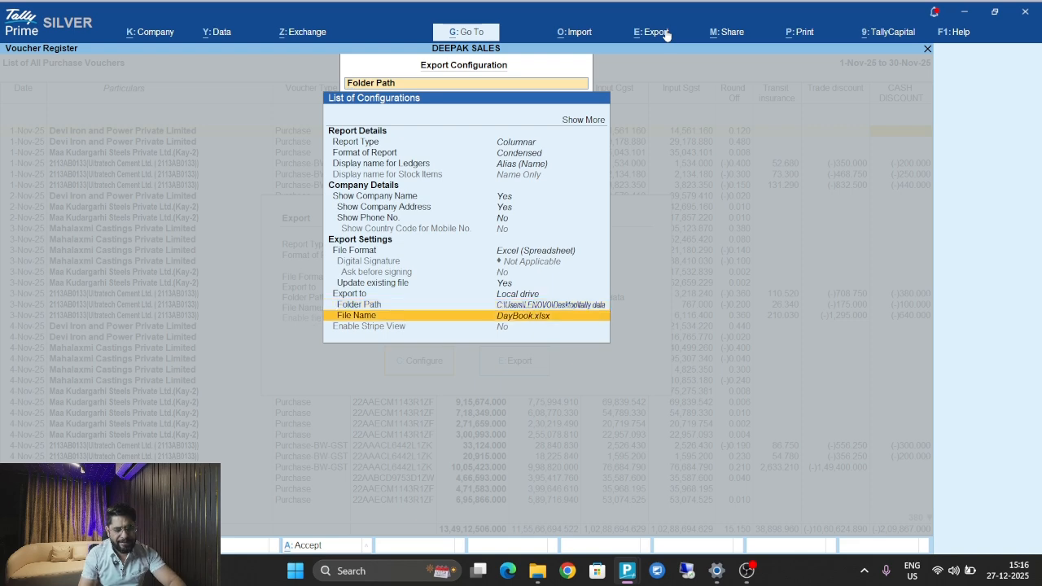
{"action": "key", "text": "Return"}
{"action": "type", "text": "PURCAHSE TALLY"}
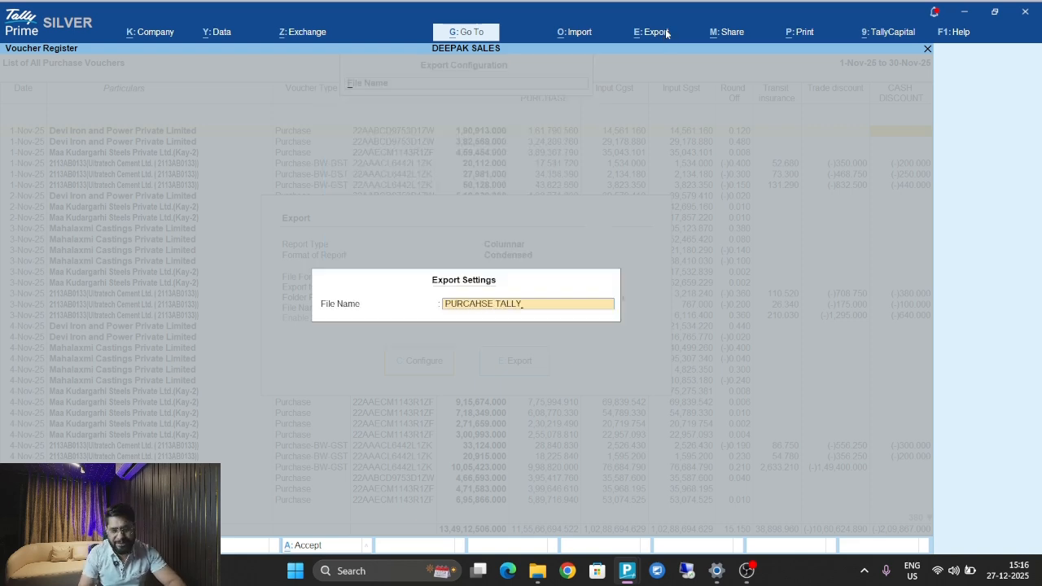
{"action": "key", "text": "Return"}
{"action": "key", "text": "Escape"}
{"action": "key", "text": "e"}
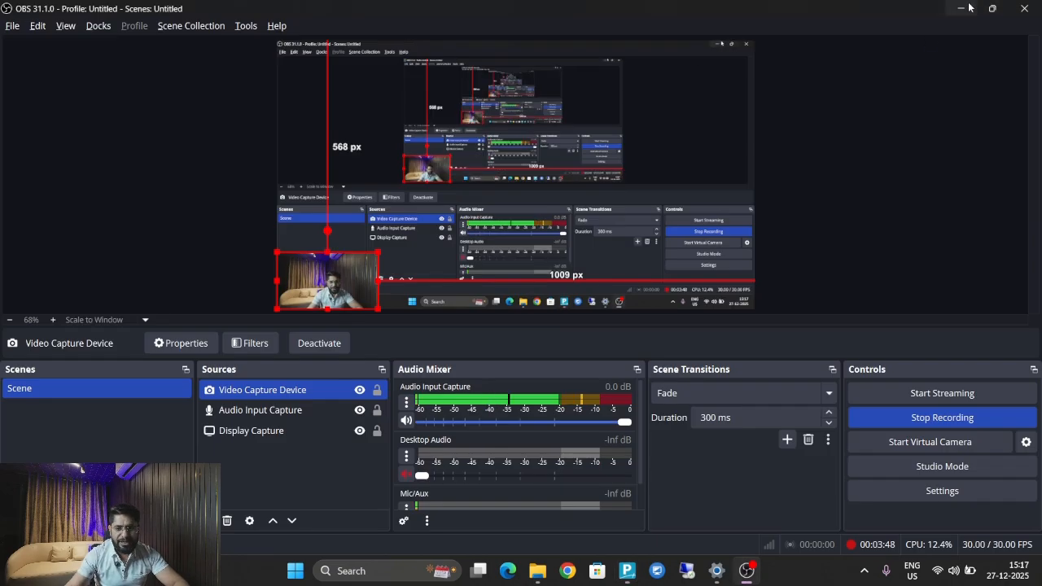
In File Explorer's tally data folder, select the PURCAHSE TALLY and DEEPAK SALES 2B files.
{"action": "left_click", "coordinate": [965, 10]}
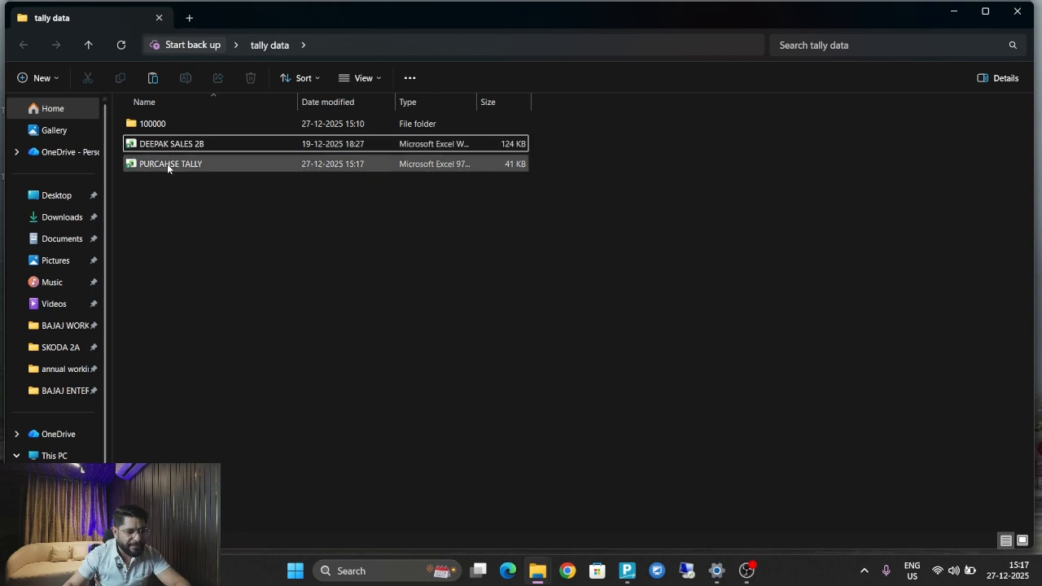
{"action": "left_click", "coordinate": [167, 163]}
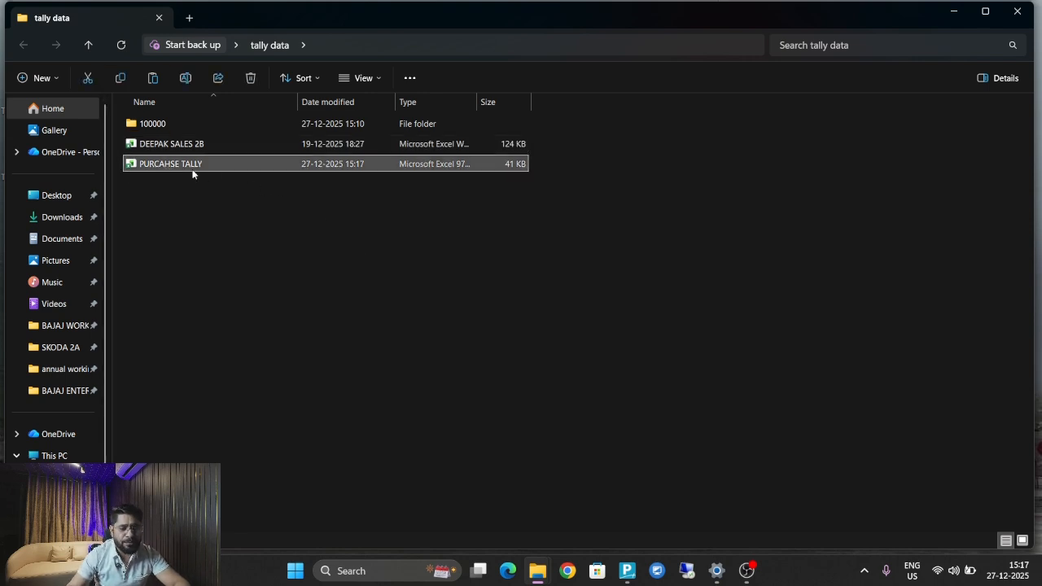
{"action": "left_click", "coordinate": [189, 144]}
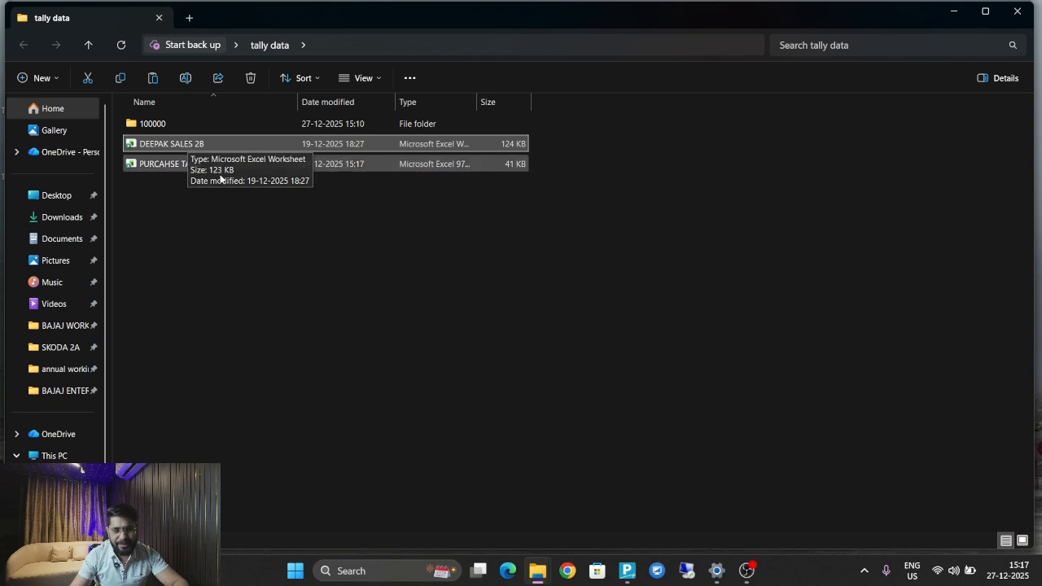
{"action": "left_click", "coordinate": [227, 224]}
{"action": "left_click", "coordinate": [163, 160]}
{"action": "left_click", "coordinate": [168, 141]}
{"action": "left_click", "coordinate": [170, 162]}
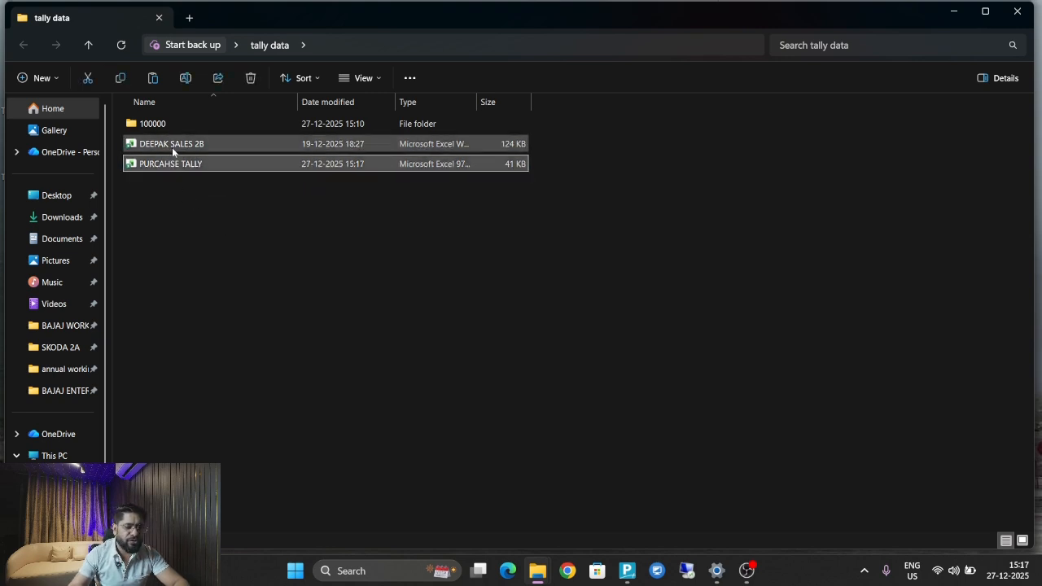
{"action": "left_click", "coordinate": [172, 147]}
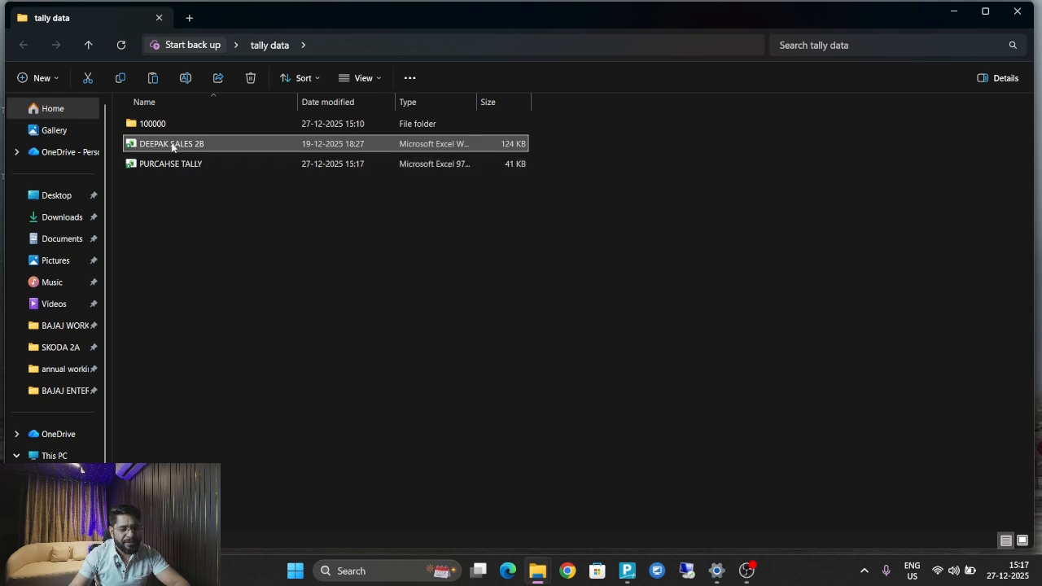
Open DEEPAK SALES 2B in Excel, enable editing, and go to the B2B sheet's Trade/Legal name header.
{"action": "double_click", "coordinate": [172, 147]}
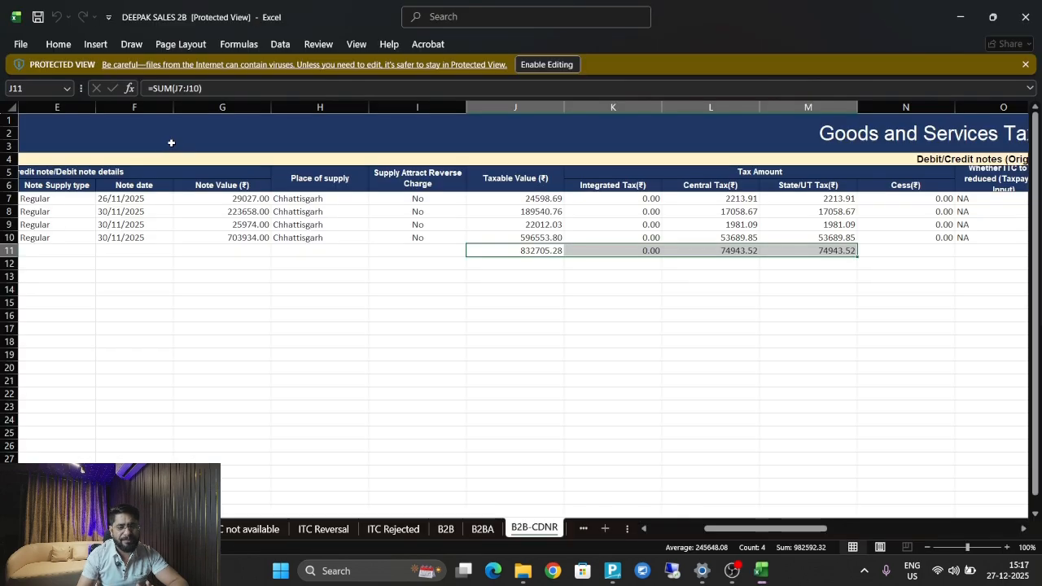
{"action": "left_click", "coordinate": [70, 298]}
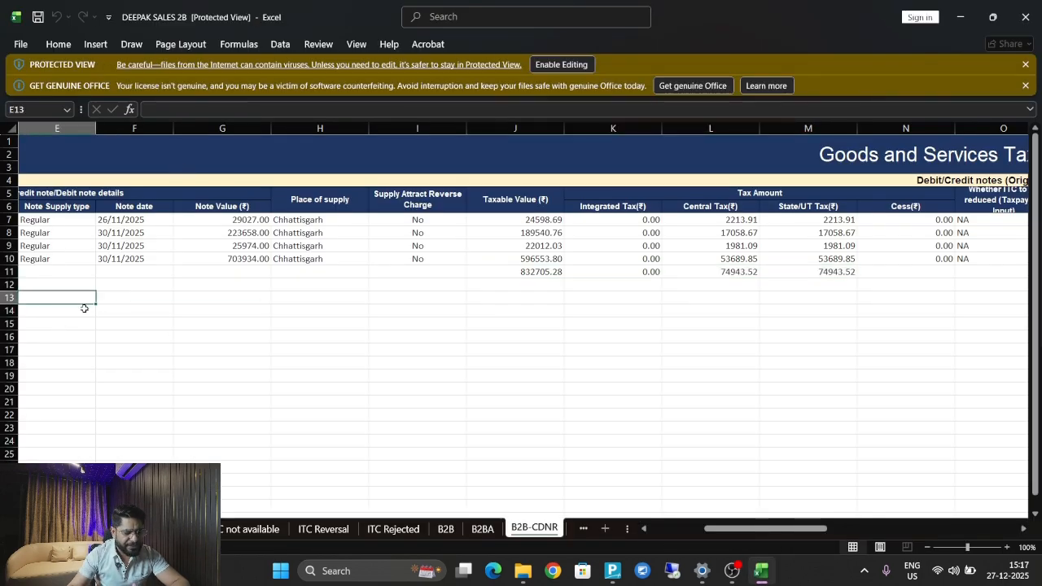
{"action": "left_click", "coordinate": [446, 530]}
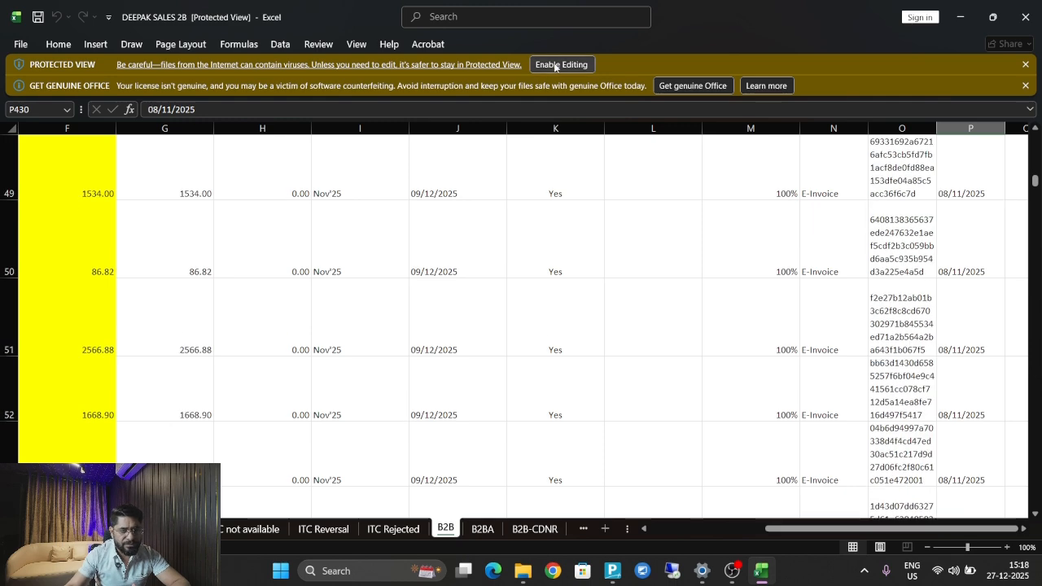
{"action": "left_click", "coordinate": [560, 65]}
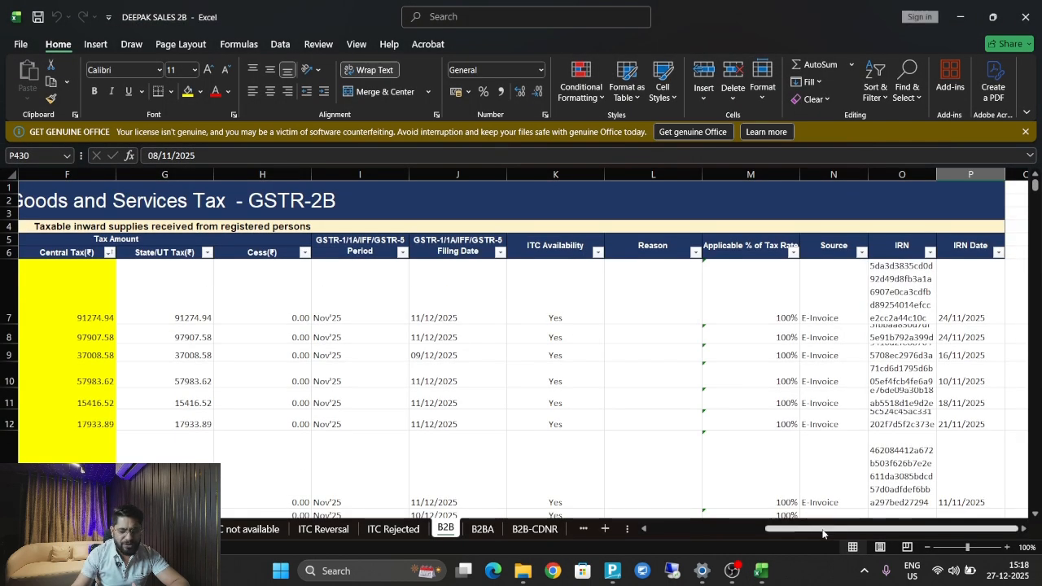
{"action": "left_click_drag", "start_coordinate": [812, 530], "coordinate": [698, 536]}
{"action": "left_click", "coordinate": [248, 354]}
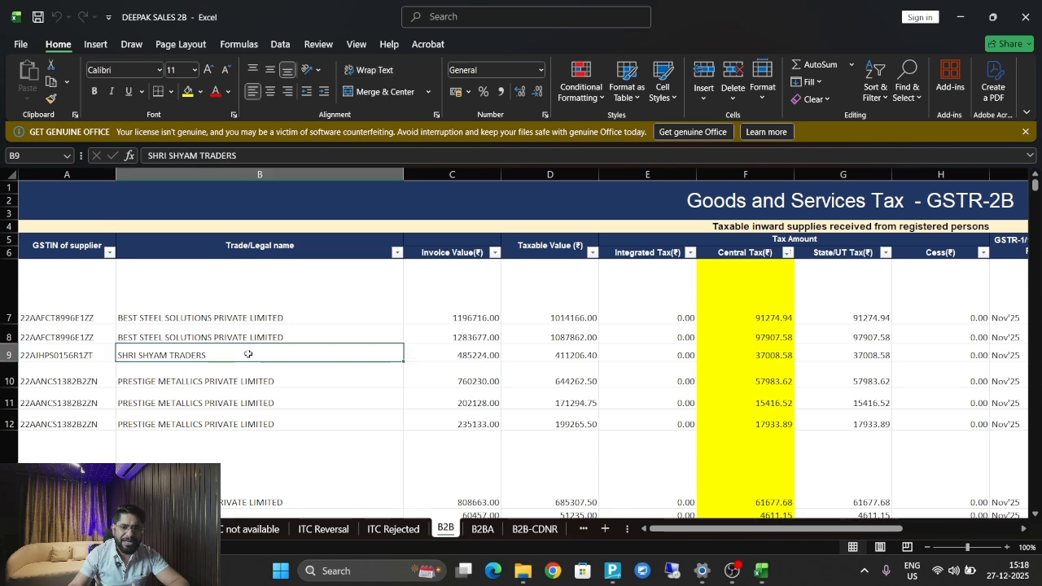
{"action": "left_click", "coordinate": [295, 257]}
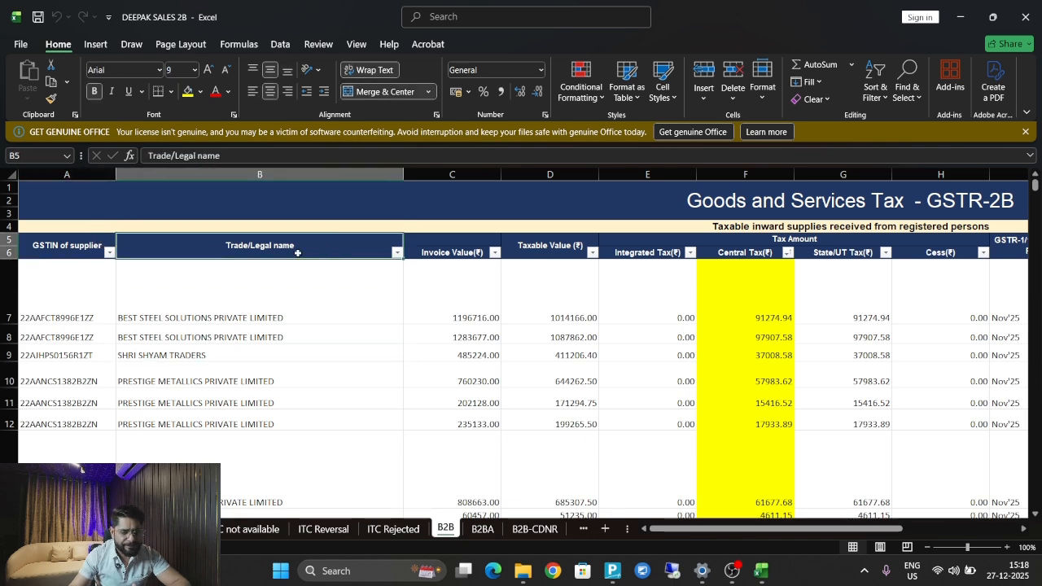
Insert a row above row 7 with the headings GSTIN of supplier and Trade/Legal name.
{"action": "right_click", "coordinate": [2, 275]}
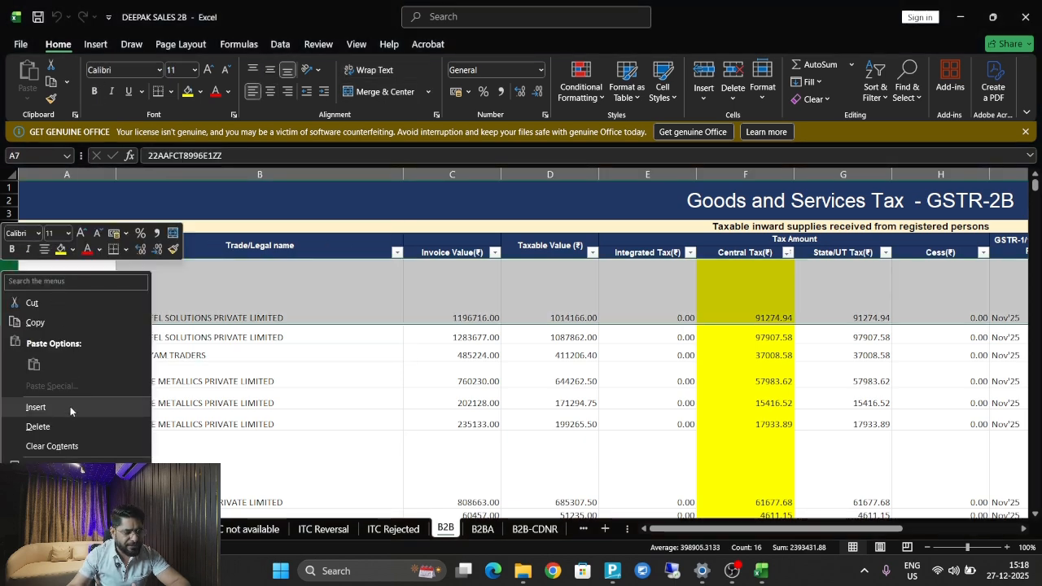
{"action": "left_click", "coordinate": [69, 408]}
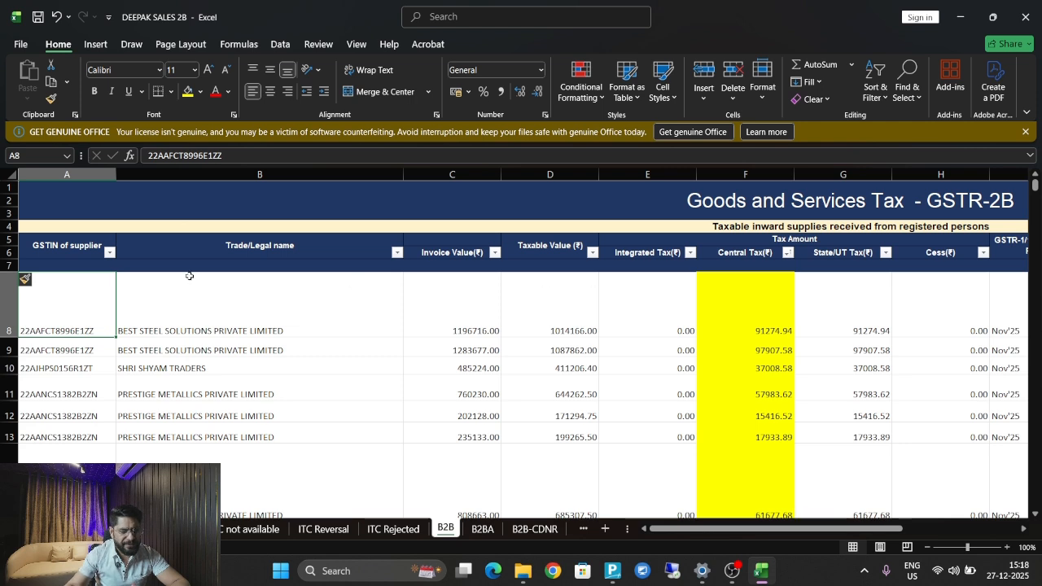
{"action": "left_click", "coordinate": [88, 266]}
{"action": "type", "text": "GSTIN of supplier"}
{"action": "key", "text": "Return"}
{"action": "key", "text": "Up"}
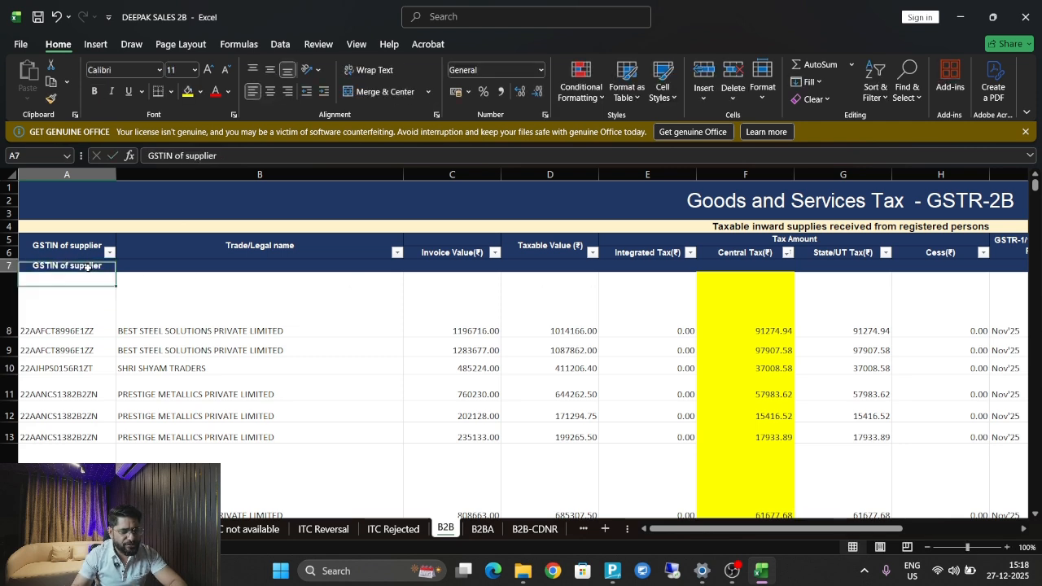
{"action": "key", "text": "Tab"}
{"action": "type", "text": "Trade/Legal name"}
{"action": "key", "text": "Tab"}
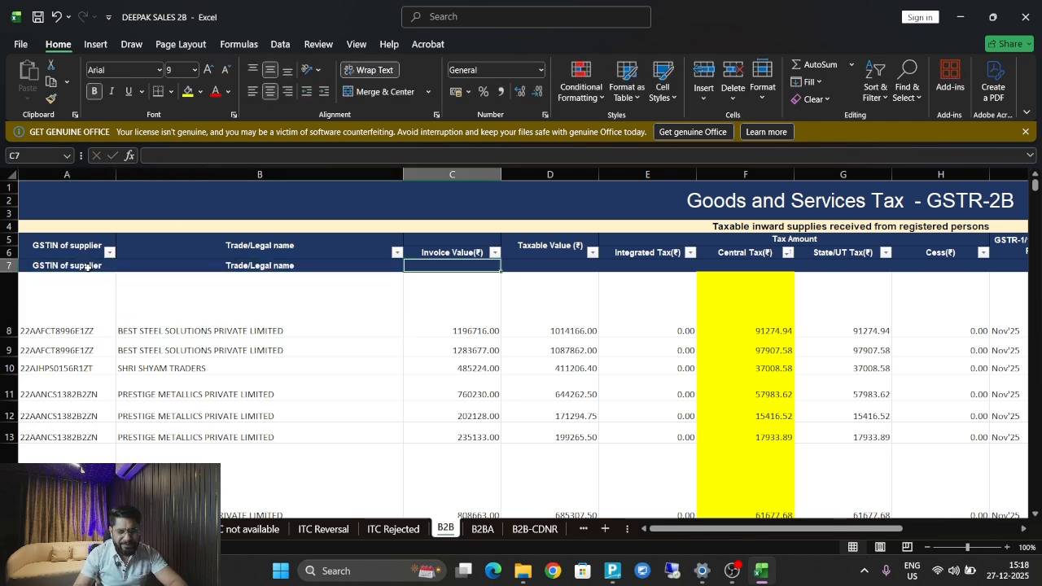
{"action": "key", "text": "Right"}
{"action": "key", "text": "Left"}
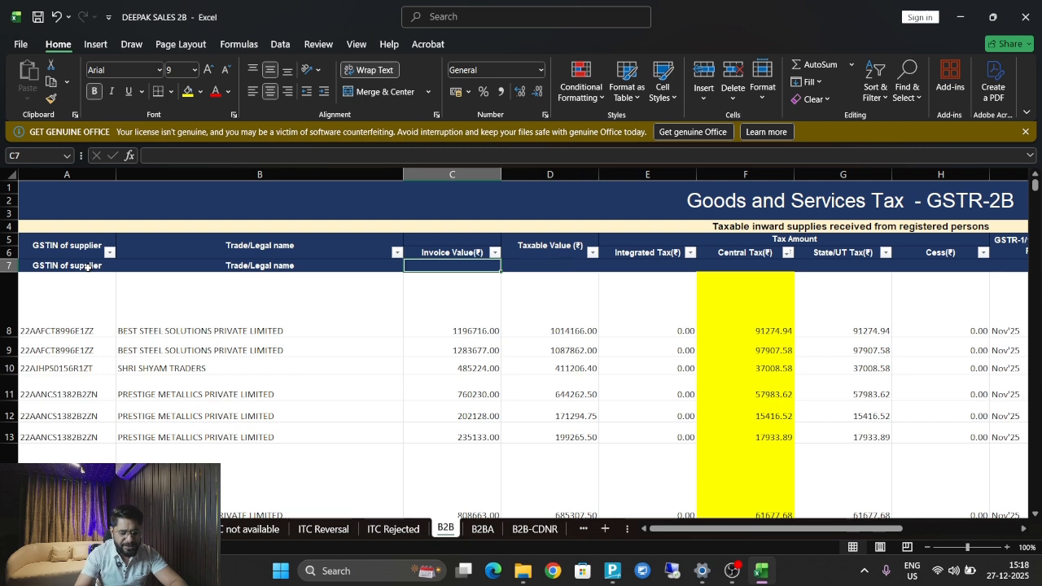
Enter the Invoice Value(₹) heading in C7 using autocomplete.
{"action": "type", "text": "I"}
{"action": "key", "text": "Tab"}
{"action": "key", "text": "Right"}
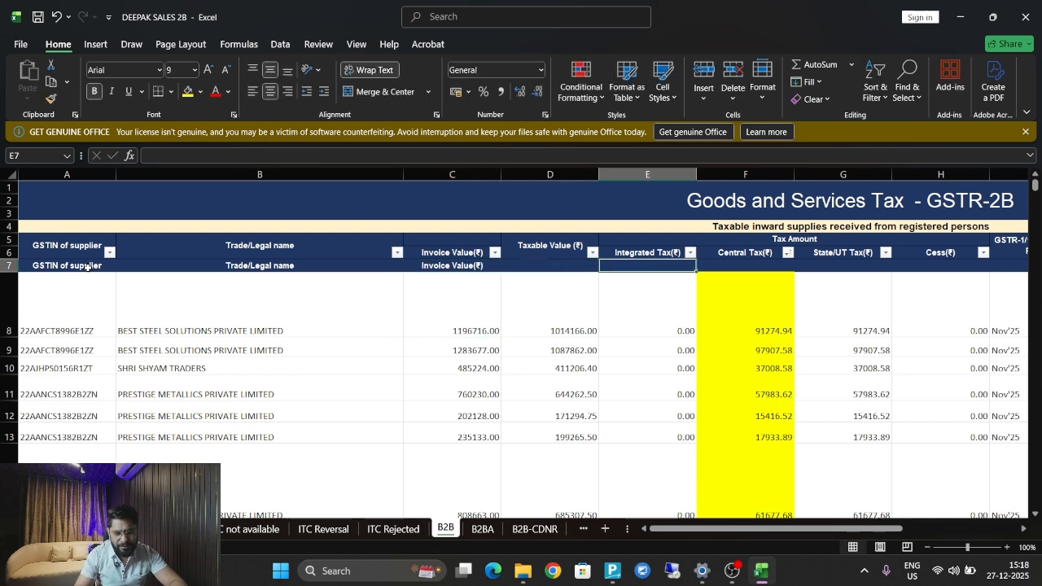
{"action": "key", "text": "Left"}
{"action": "key", "text": "Right"}
Copy the three tax headings into E7 onward and add the Taxable Value (₹) heading in D7.
{"action": "key", "text": "Up"}
{"action": "key", "text": "shift+Right"}
{"action": "key", "text": "shift+Right"}
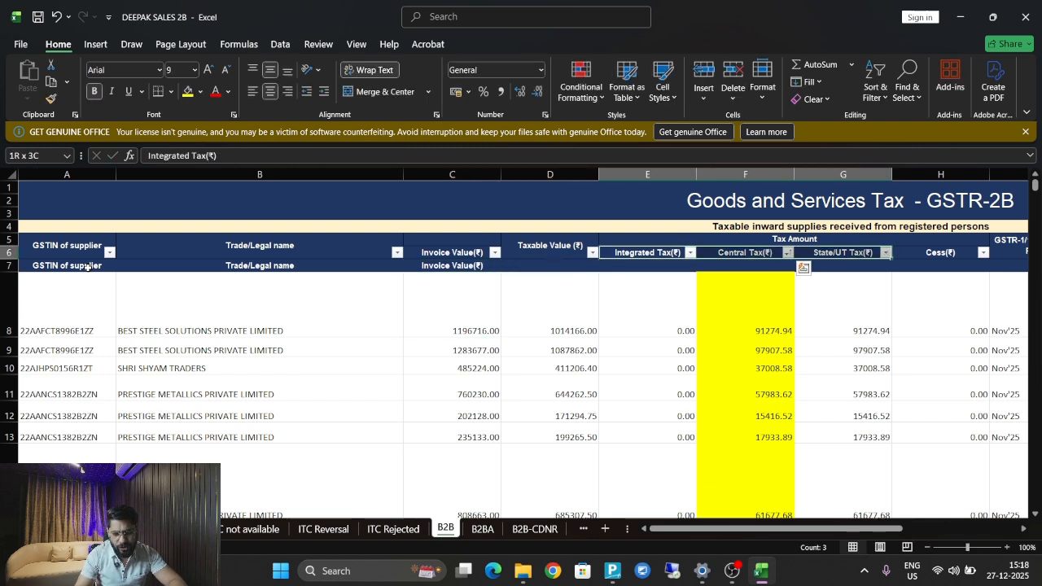
{"action": "key", "text": "ctrl+c"}
{"action": "key", "text": "Down"}
{"action": "key", "text": "ctrl+v"}
{"action": "key", "text": "Right"}
{"action": "key", "text": "Right"}
{"action": "key", "text": "Left"}
{"action": "key", "text": "Left"}
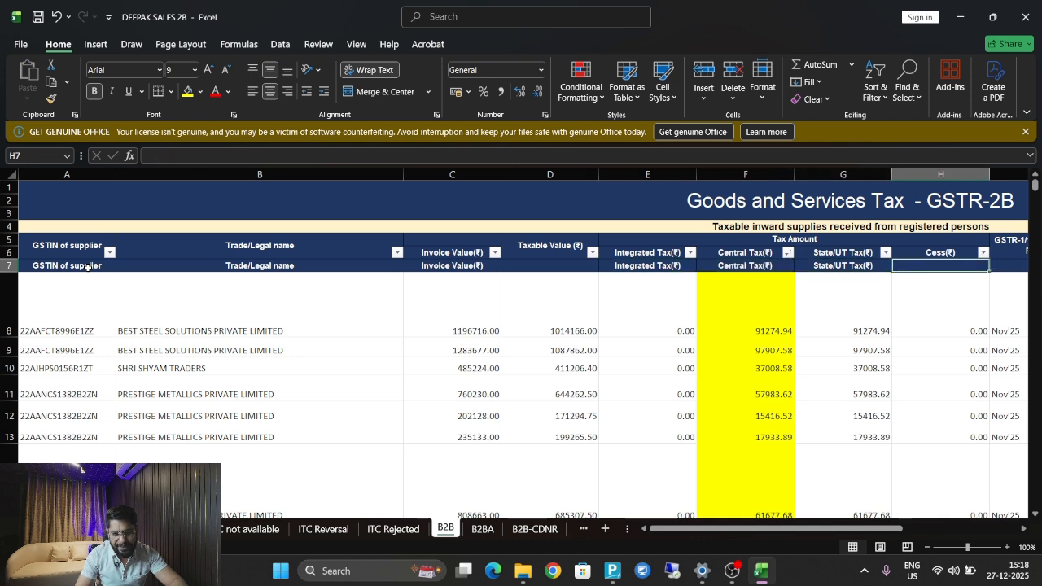
{"action": "key", "text": "Left"}
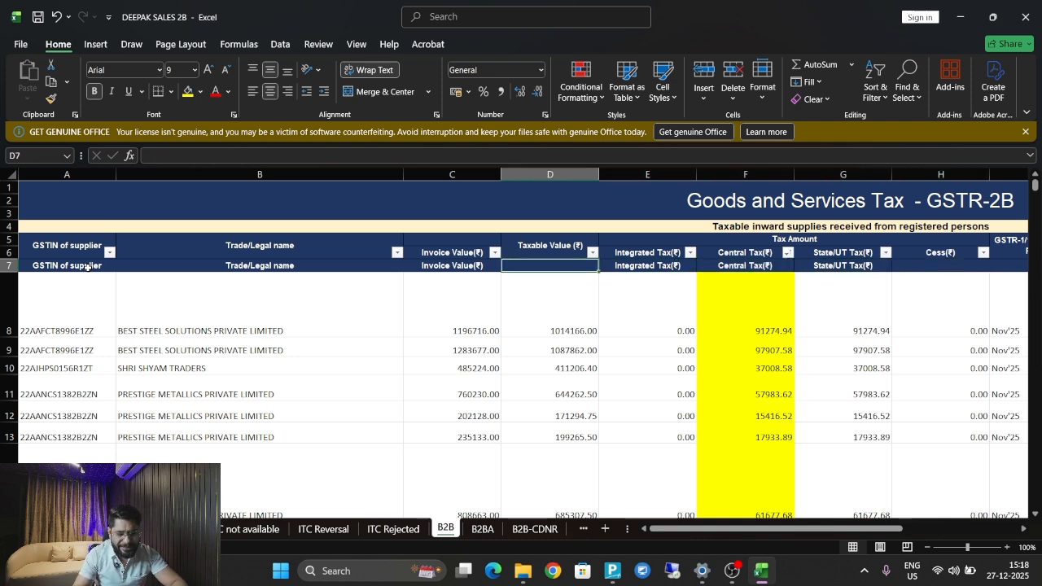
{"action": "type", "text": "T"}
{"action": "key", "text": "Return"}
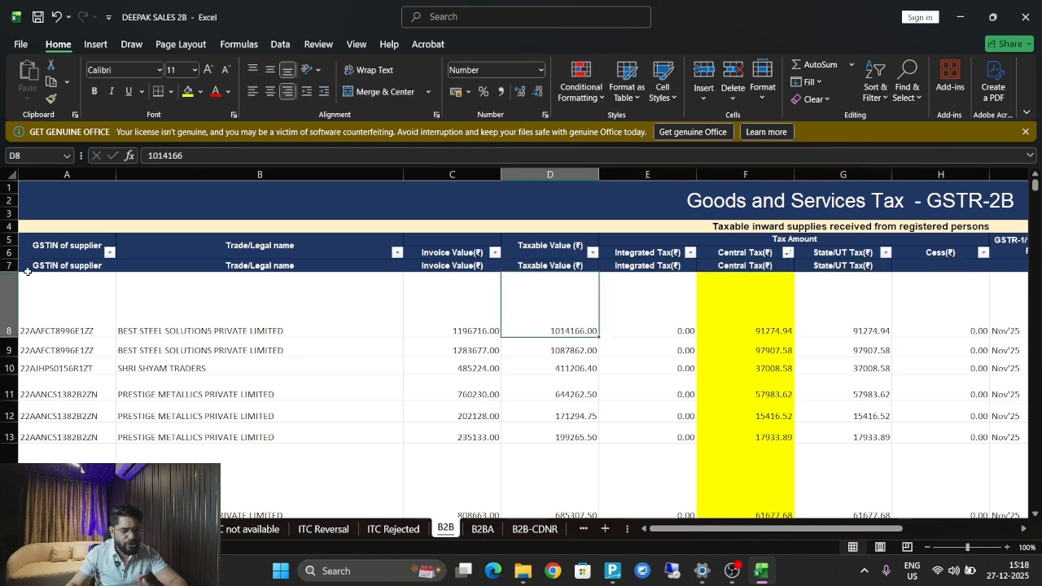
Delete the old two-row header in rows 5 and 6.
{"action": "left_click_drag", "start_coordinate": [10, 242], "coordinate": [11, 251]}
{"action": "right_click", "coordinate": [10, 249]}
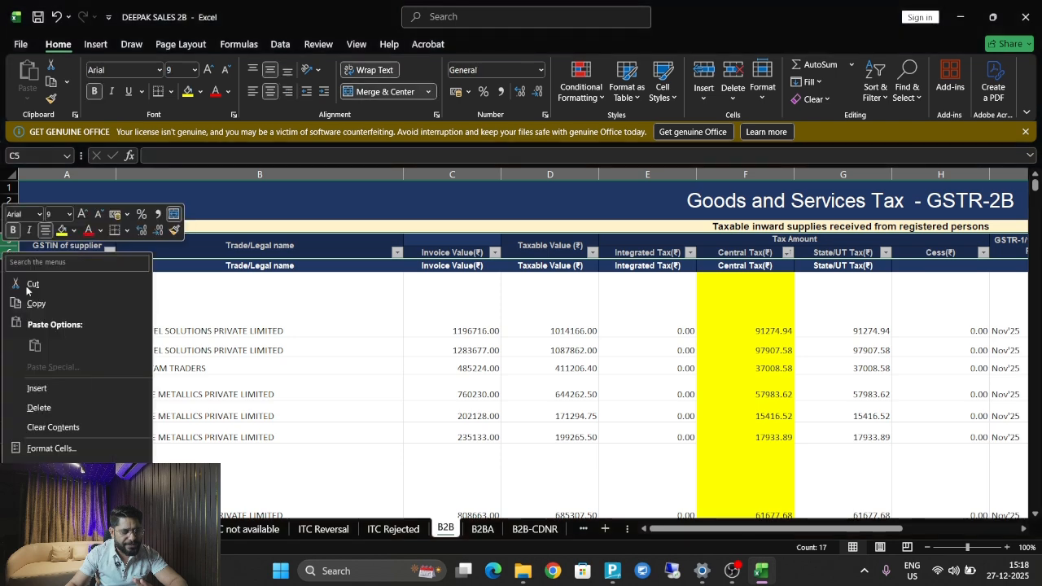
{"action": "left_click", "coordinate": [36, 407]}
Delete the columns from H onward after State/UT Tax.
{"action": "left_click", "coordinate": [833, 351]}
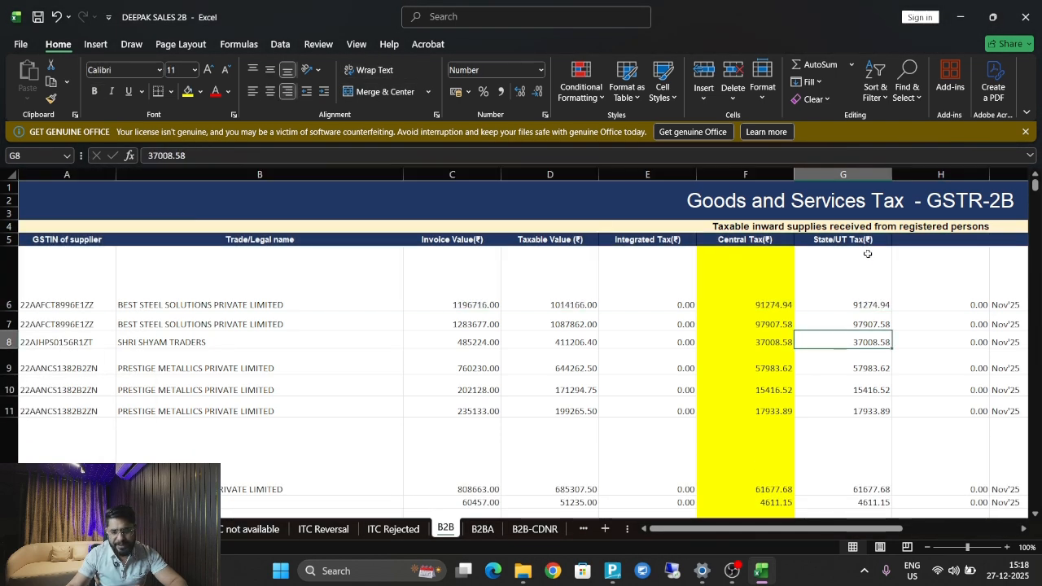
{"action": "left_click", "coordinate": [864, 242]}
{"action": "key", "text": "Right"}
{"action": "key", "text": "Right"}
{"action": "key", "text": "Right"}
{"action": "key", "text": "Right"}
{"action": "key", "text": "Right"}
{"action": "key", "text": "Right"}
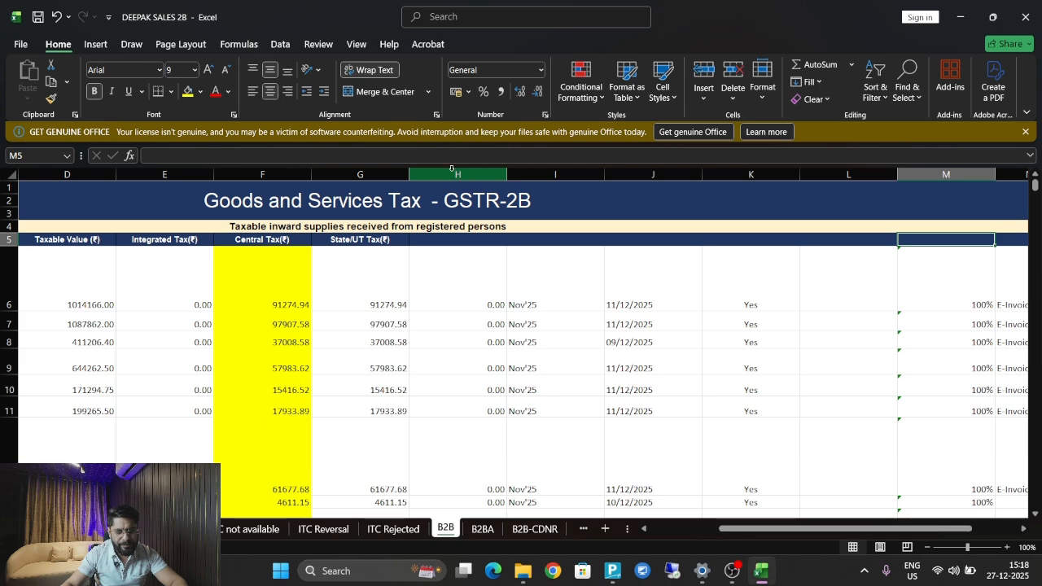
{"action": "left_click_drag", "start_coordinate": [452, 169], "coordinate": [952, 175]}
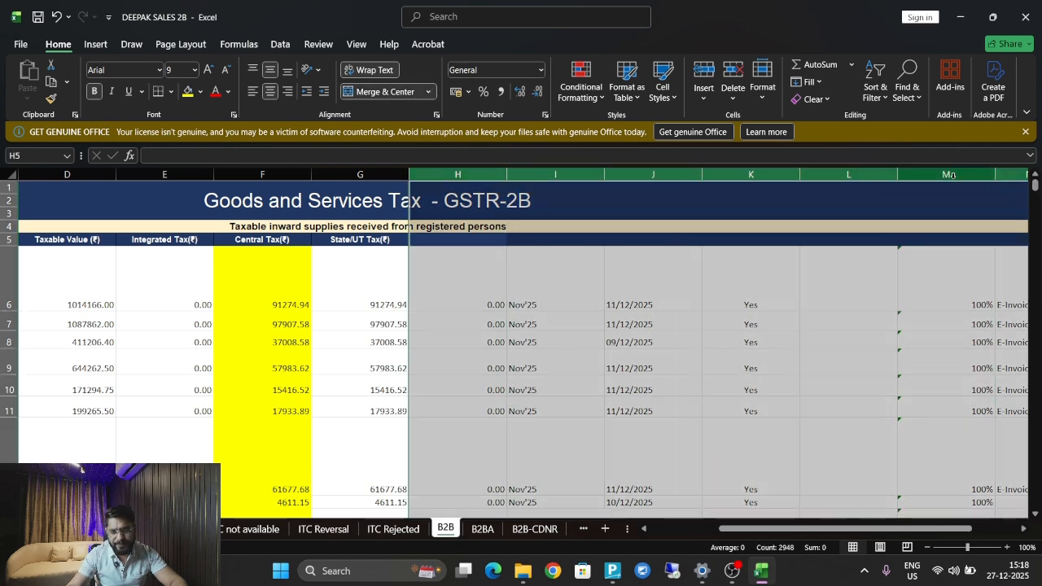
{"action": "right_click", "coordinate": [952, 175]}
{"action": "left_click", "coordinate": [857, 311]}
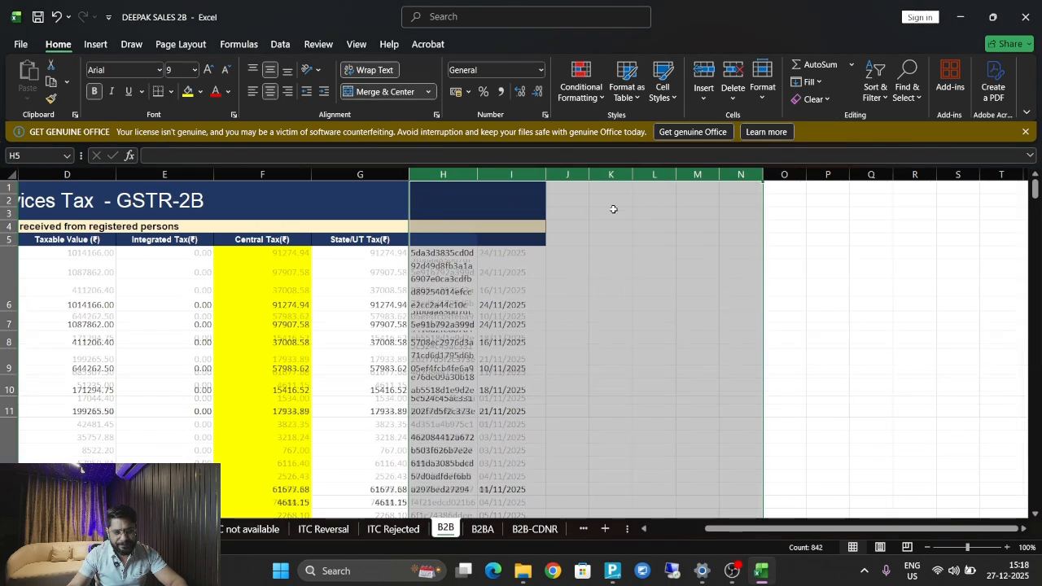
{"action": "right_click", "coordinate": [518, 174]}
{"action": "left_click", "coordinate": [554, 334]}
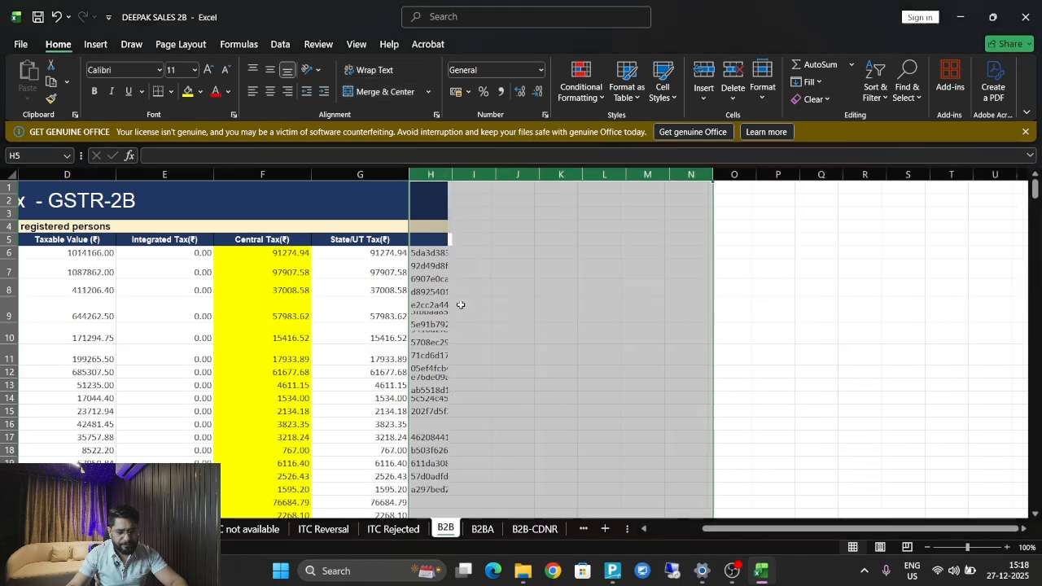
{"action": "left_click", "coordinate": [444, 298]}
{"action": "key", "text": "Left"}
{"action": "key", "text": "Left"}
{"action": "key", "text": "Left"}
{"action": "key", "text": "Left"}
{"action": "key", "text": "Left"}
{"action": "key", "text": "Left"}
{"action": "key", "text": "Left"}
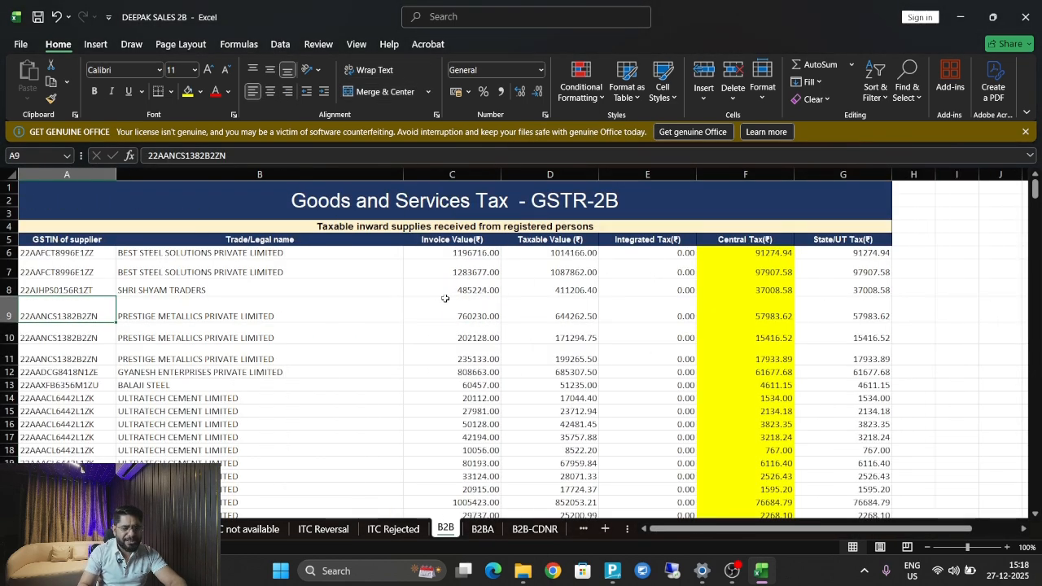
Review the first data row's GSTIN, trade name, invoice, taxable and tax values.
{"action": "left_click", "coordinate": [44, 253]}
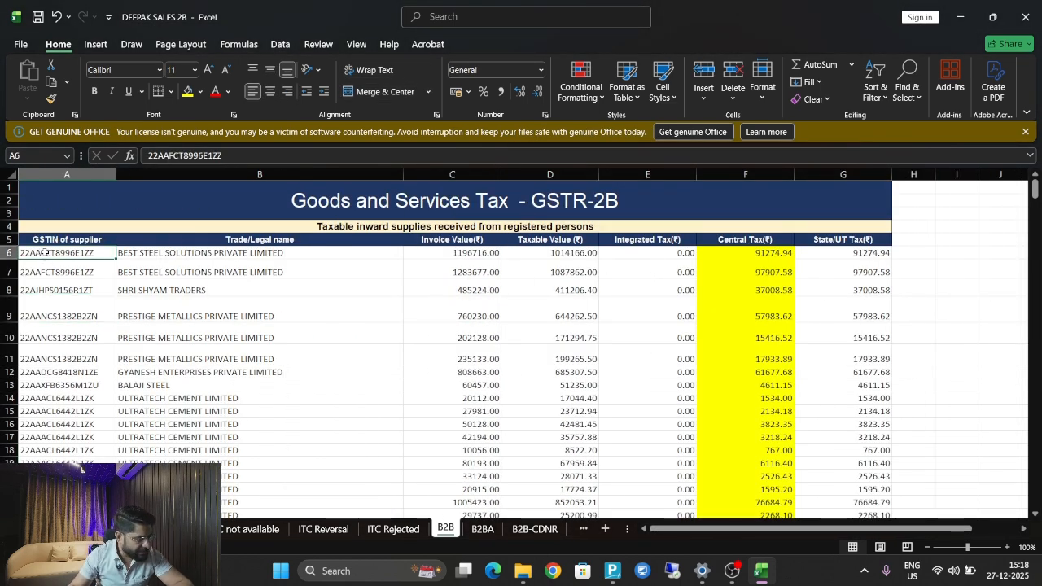
{"action": "left_click", "coordinate": [187, 256]}
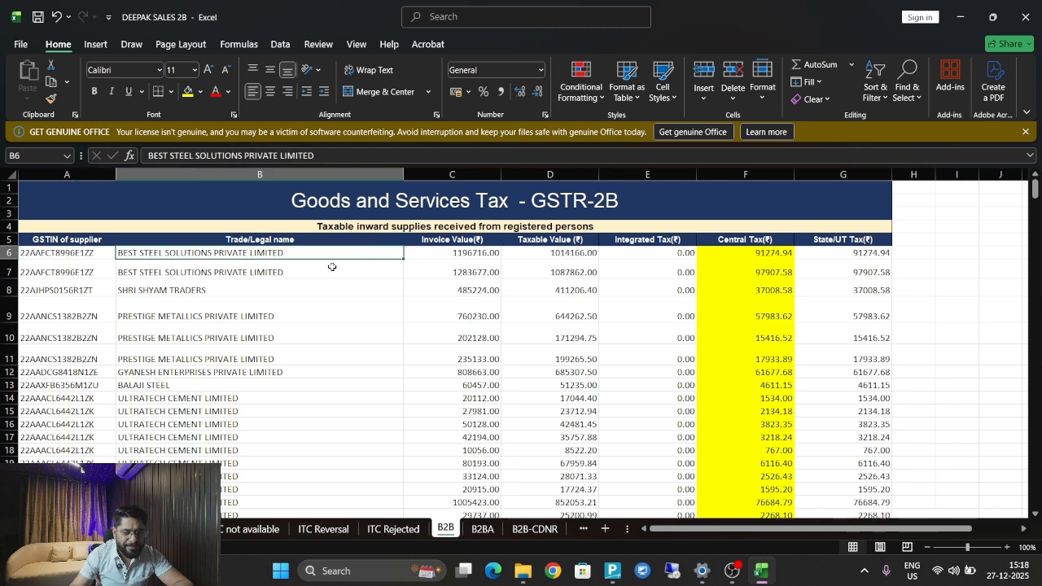
{"action": "left_click", "coordinate": [427, 249]}
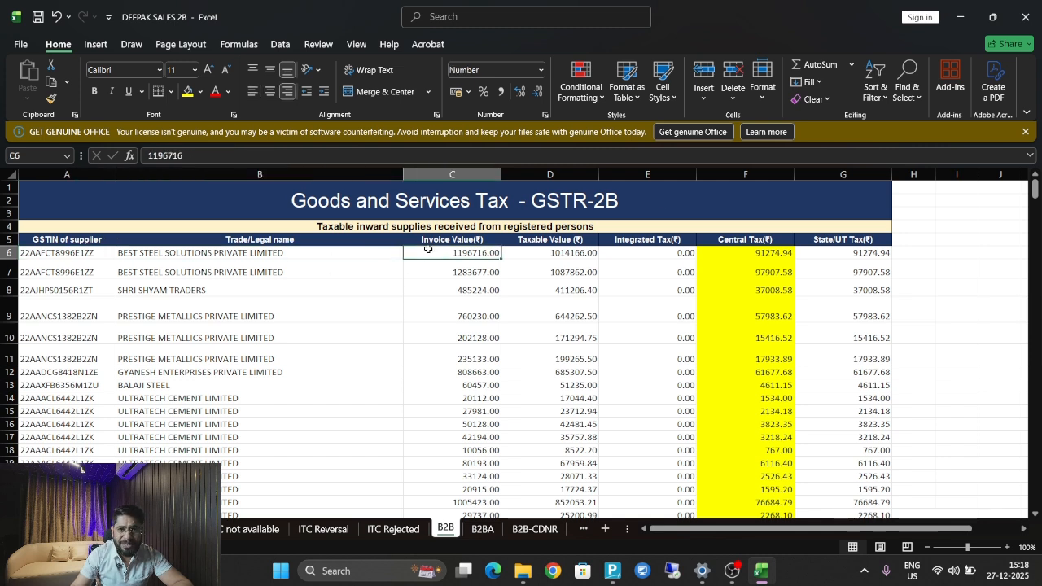
{"action": "left_click", "coordinate": [580, 255]}
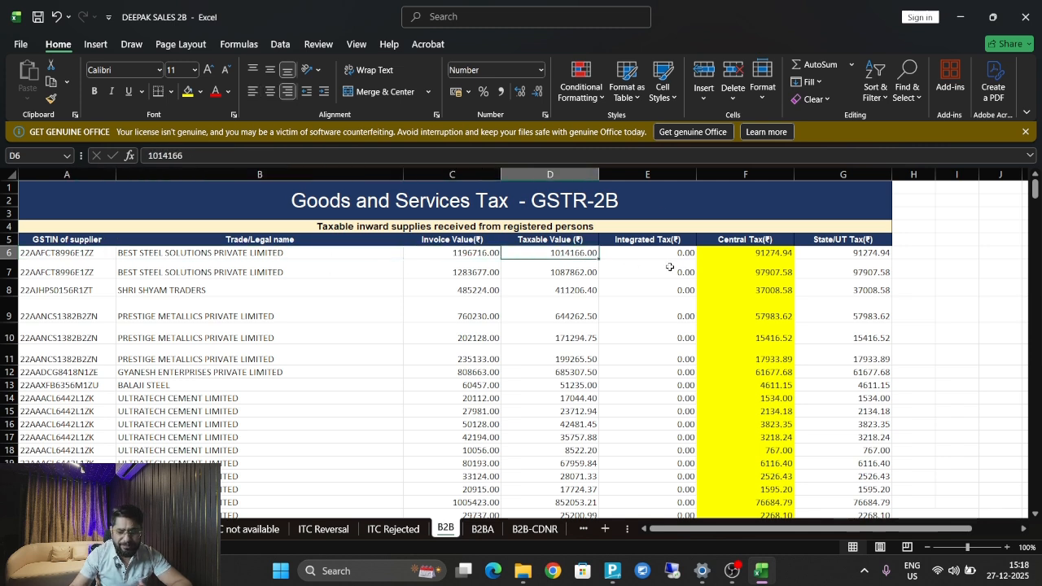
{"action": "left_click", "coordinate": [651, 248]}
{"action": "left_click", "coordinate": [743, 255]}
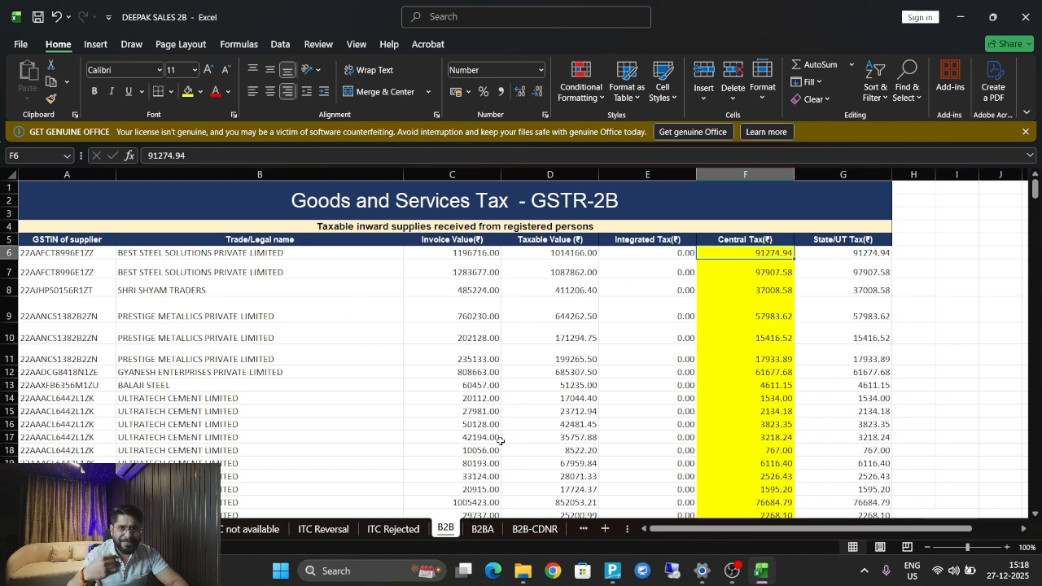
{"action": "key", "text": "Left"}
{"action": "key", "text": "Left"}
{"action": "key", "text": "Left"}
{"action": "key", "text": "Left"}
{"action": "key", "text": "Left"}
{"action": "key", "text": "Right"}
{"action": "key", "text": "Right"}
{"action": "key", "text": "Right"}
{"action": "key", "text": "Right"}
{"action": "key", "text": "Right"}
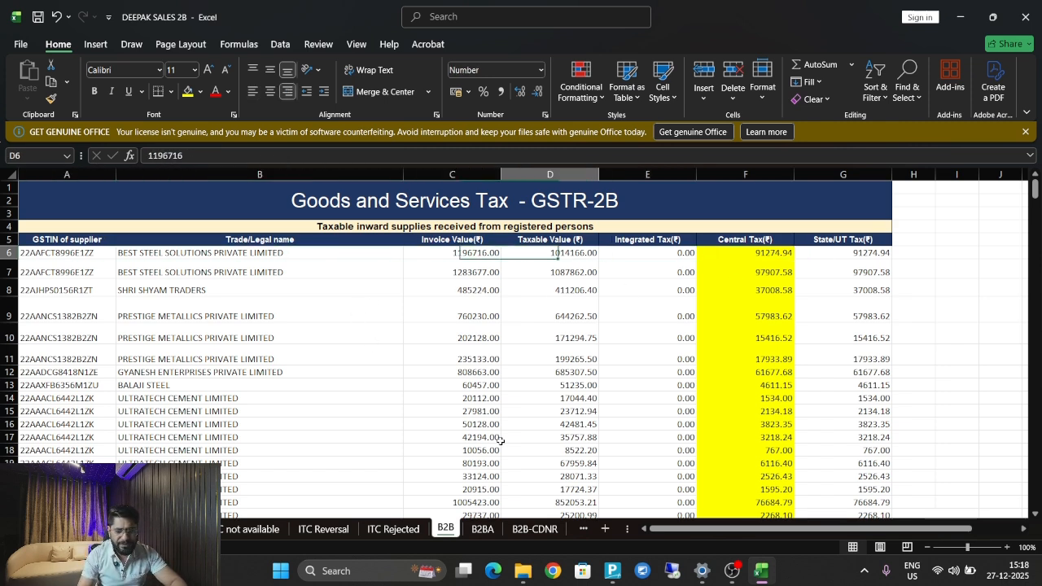
{"action": "key", "text": "Right"}
{"action": "key", "text": "Right"}
{"action": "key", "text": "Right"}
{"action": "key", "text": "Right"}
{"action": "key", "text": "Left"}
{"action": "key", "text": "Left"}
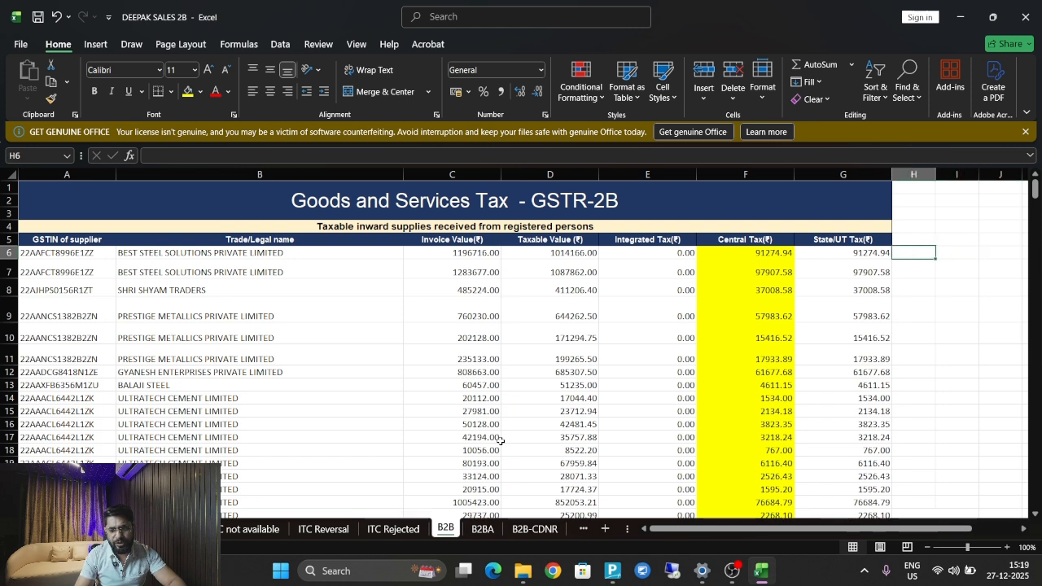
{"action": "key", "text": "Up"}
Add the headings REMARK1 in H5 and REMARK 2 in I5.
{"action": "type", "text": "REMARK"}
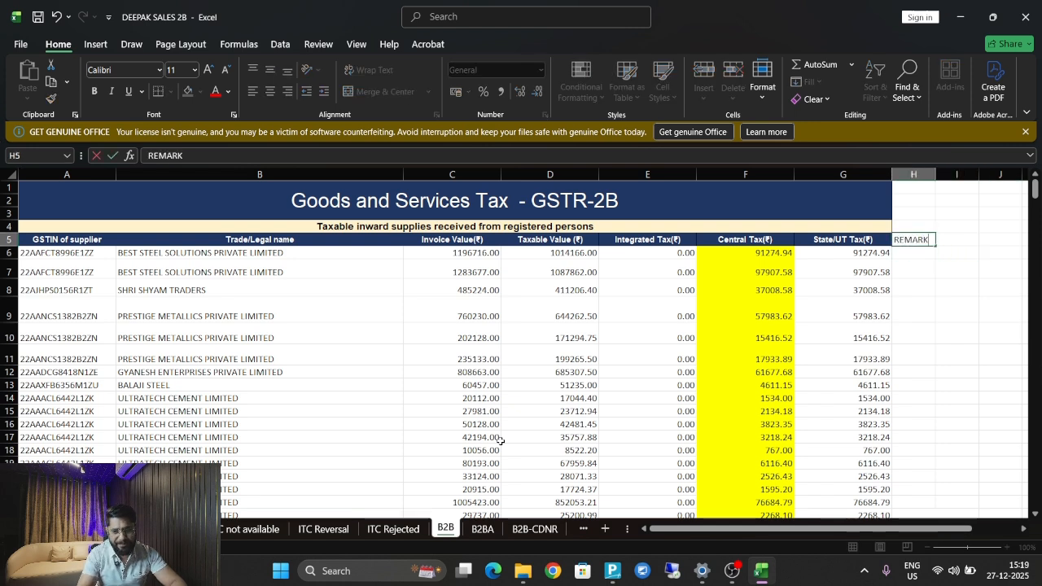
{"action": "key", "text": "Return"}
{"action": "key", "text": "Up"}
{"action": "key", "text": "Right"}
{"action": "key", "text": "Left"}
{"action": "key", "text": "F2"}
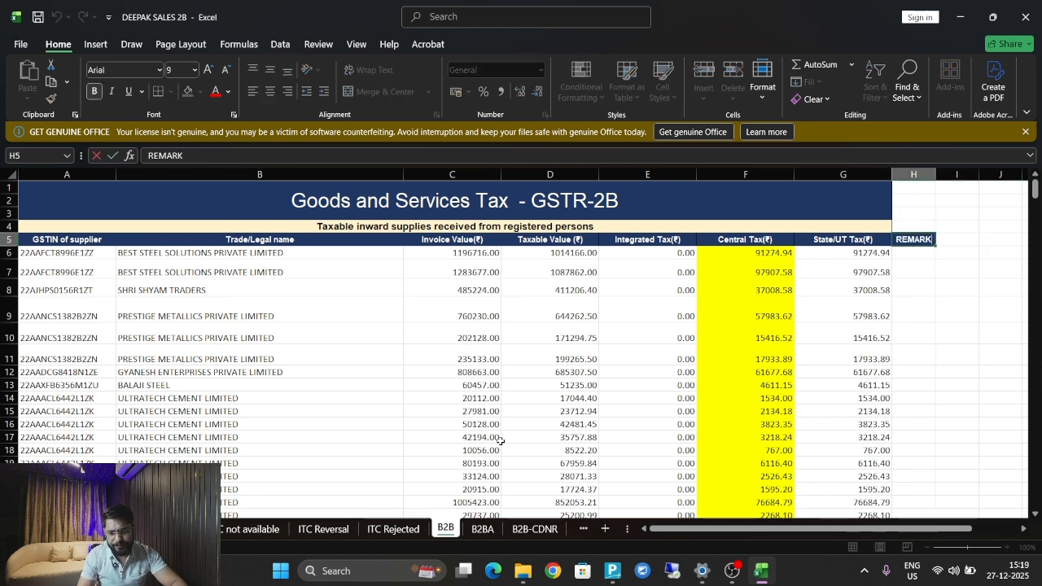
{"action": "type", "text": "1"}
{"action": "key", "text": "Return"}
{"action": "key", "text": "Up"}
{"action": "key", "text": "Right"}
{"action": "type", "text": "R"}
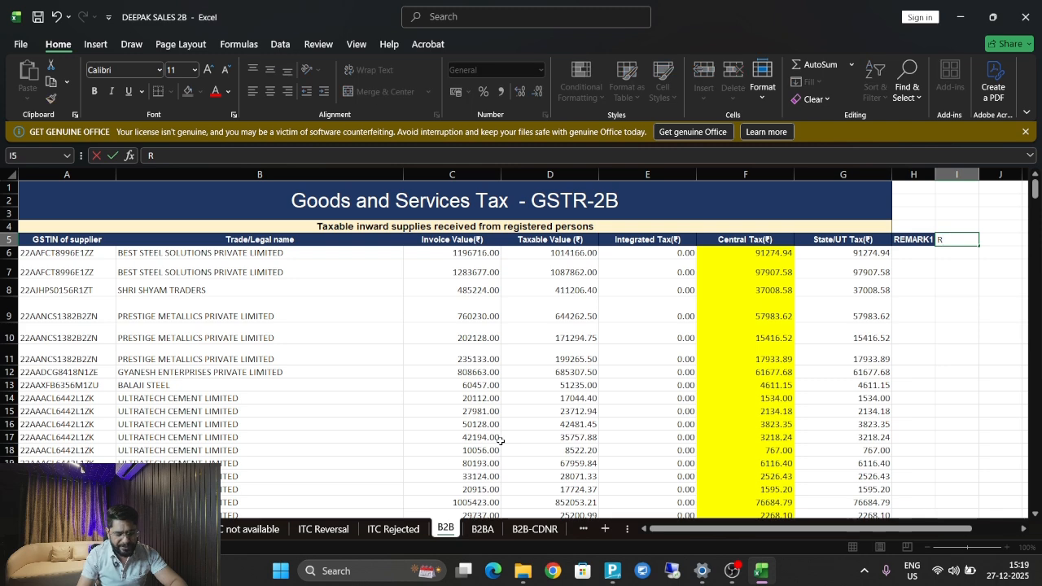
{"action": "type", "text": "EMARK 2"}
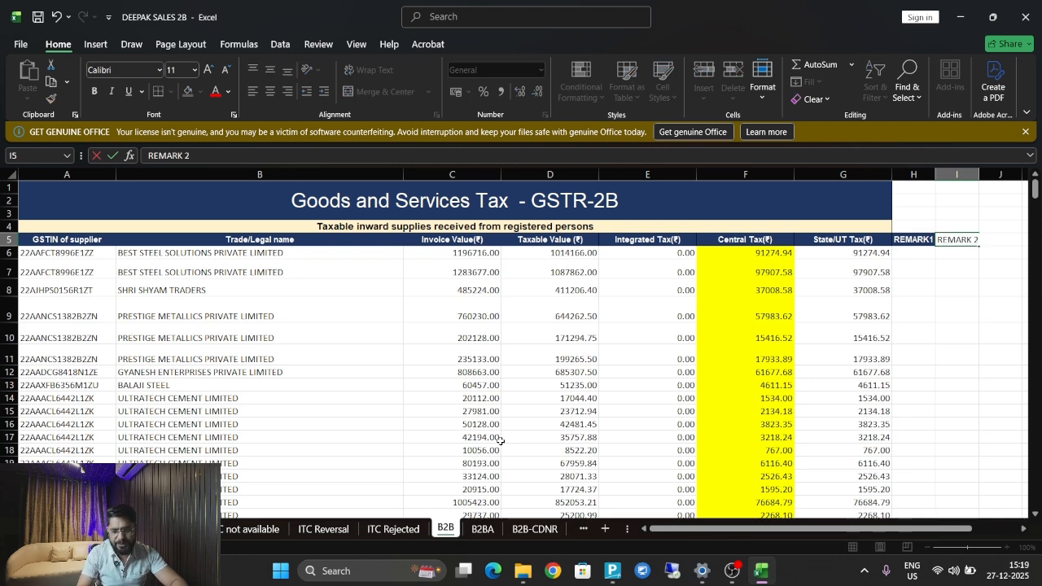
{"action": "key", "text": "Return"}
{"action": "key", "text": "Left"}
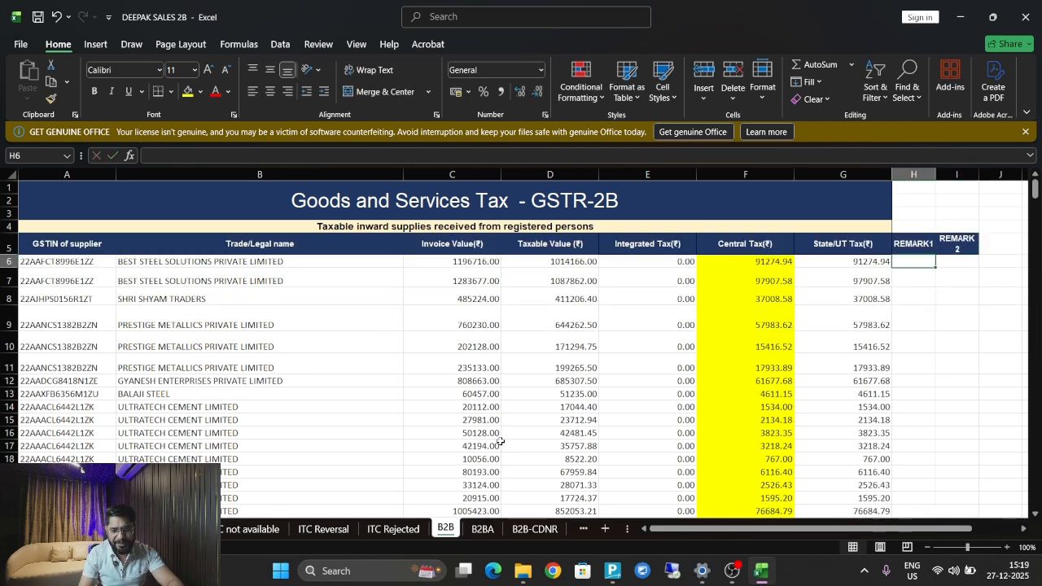
Fill PORTAL into REMARK1 from H6 down to H428.
{"action": "type", "text": "PORTAL"}
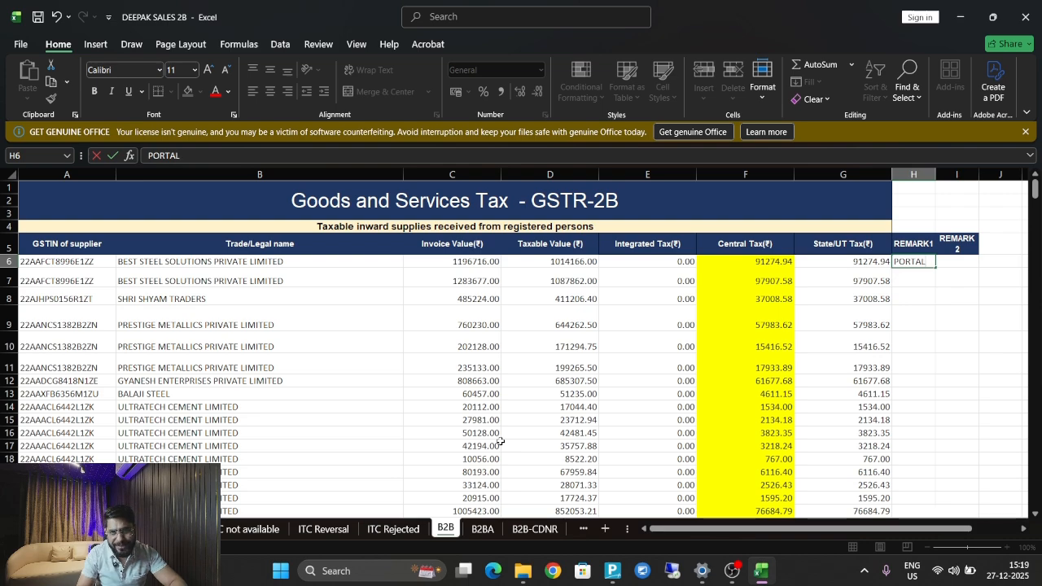
{"action": "key", "text": "ctrl+Return"}
{"action": "key", "text": "ctrl+c"}
{"action": "key", "text": "Left"}
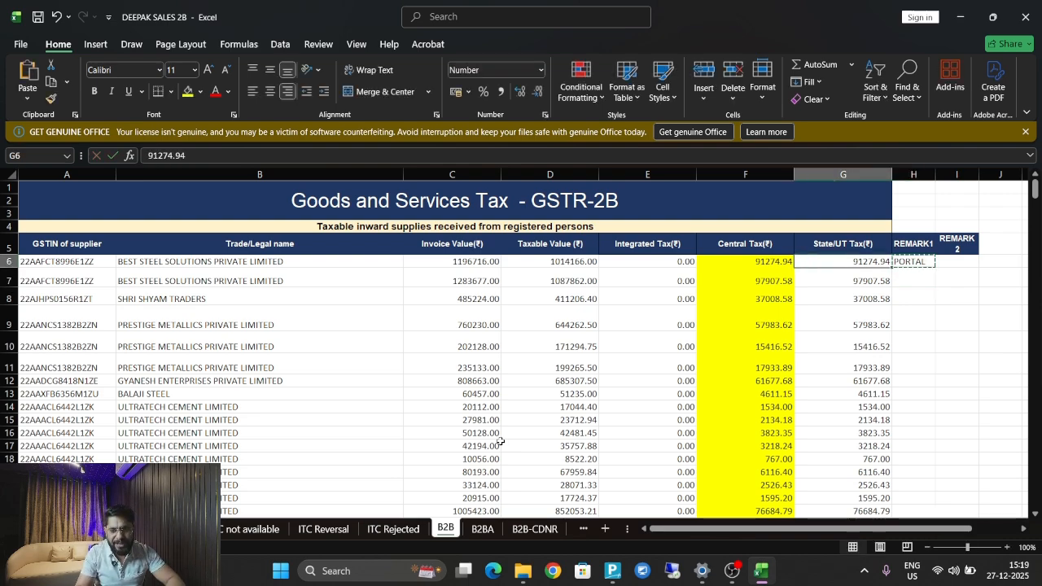
{"action": "key", "text": "ctrl+shift+Down"}
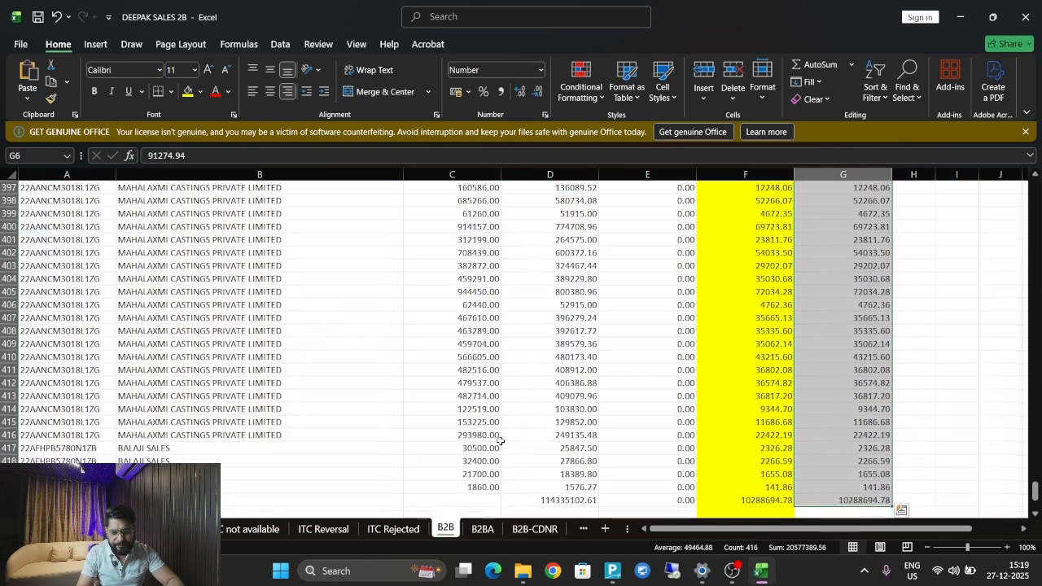
{"action": "key", "text": "Right"}
{"action": "key", "text": "ctrl+Down"}
{"action": "key", "text": "Left"}
{"action": "key", "text": "ctrl+Up"}
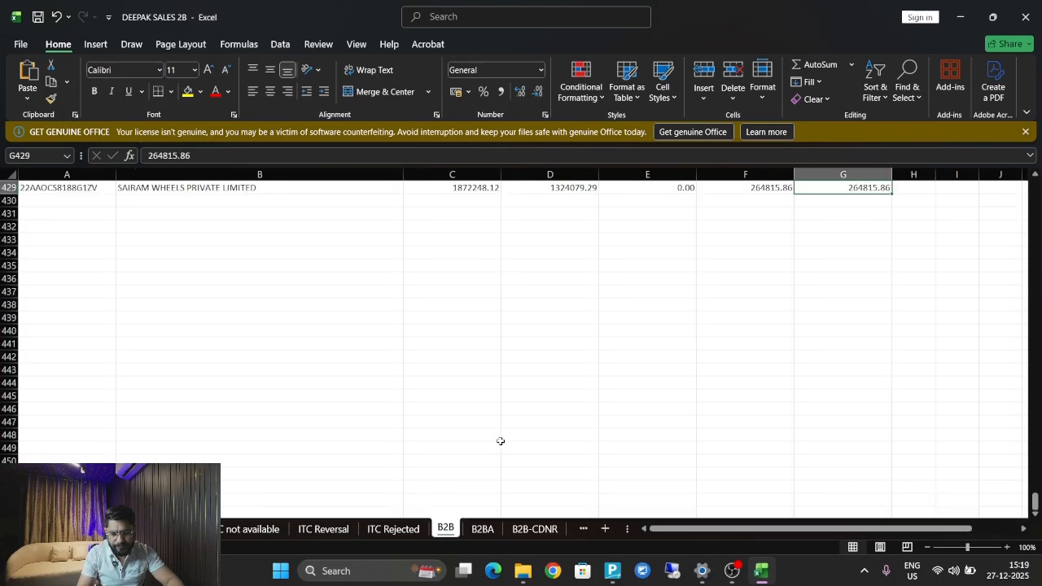
{"action": "key", "text": "Right"}
{"action": "key", "text": "Up"}
{"action": "key", "text": "ctrl+v"}
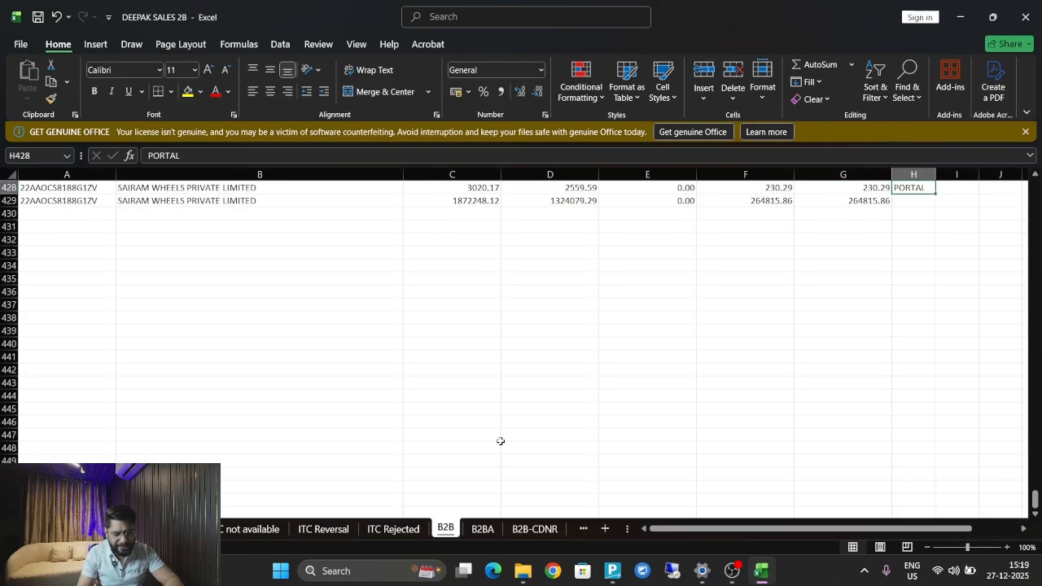
{"action": "key", "text": "ctrl+c"}
{"action": "key", "text": "ctrl+shift+Up"}
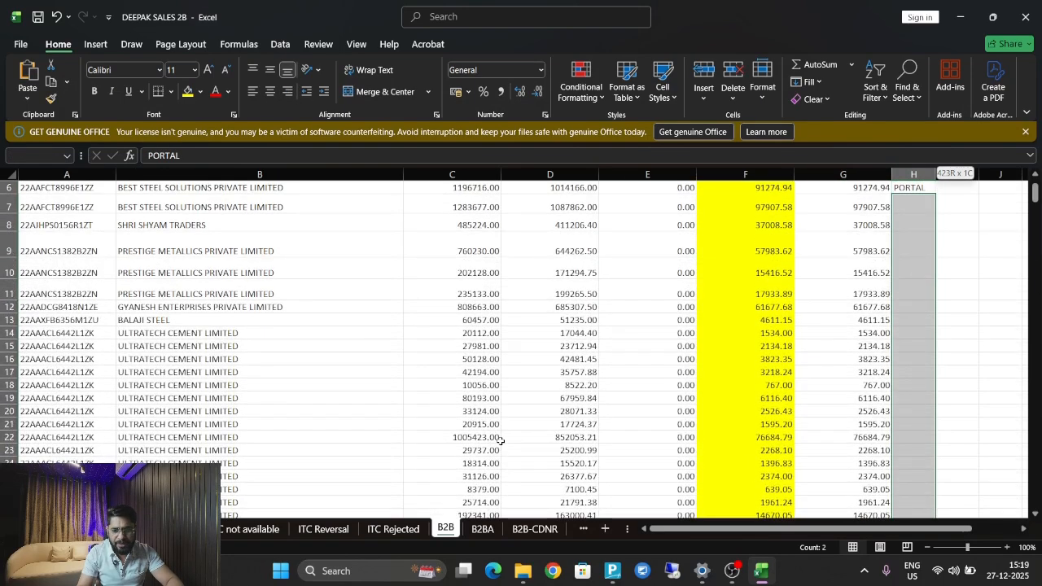
{"action": "key", "text": "ctrl+v"}
{"action": "key", "text": "Down"}
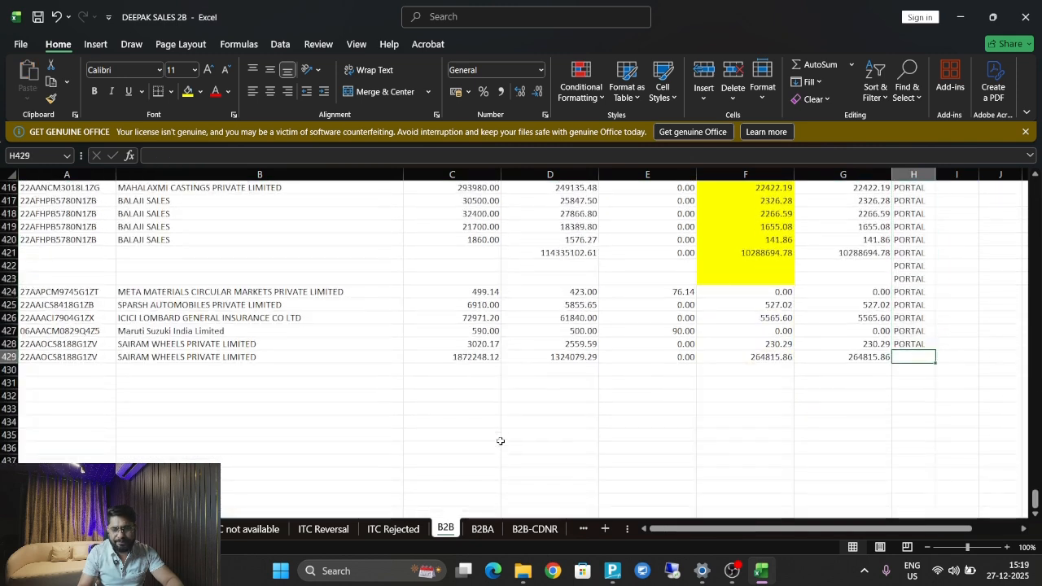
Delete the empty row 430 and copy the PORTAL remark from H428 into H429.
{"action": "left_click", "coordinate": [7, 371]}
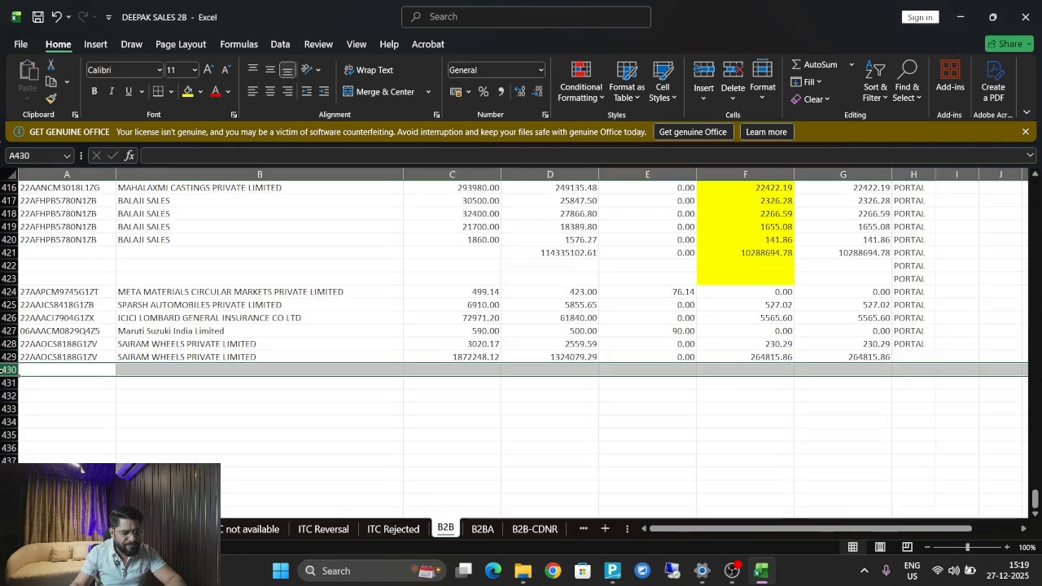
{"action": "right_click", "coordinate": [7, 370]}
{"action": "left_click", "coordinate": [59, 260]}
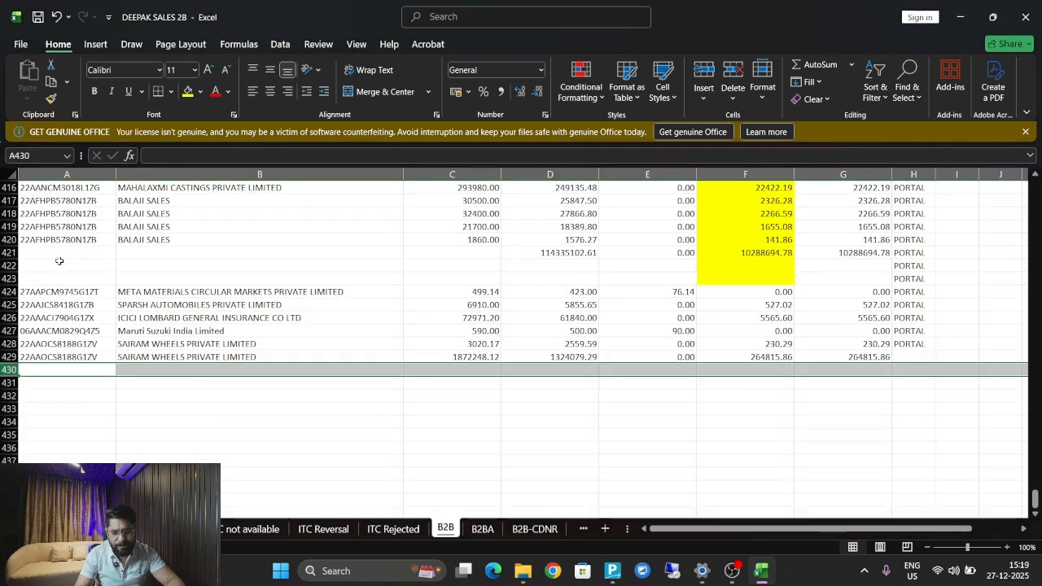
{"action": "key", "text": "Up"}
{"action": "key", "text": "Right"}
{"action": "key", "text": "Right"}
{"action": "key", "text": "Right"}
{"action": "key", "text": "Right"}
{"action": "key", "text": "Right"}
{"action": "key", "text": "Right"}
{"action": "key", "text": "Right"}
{"action": "key", "text": "Right"}
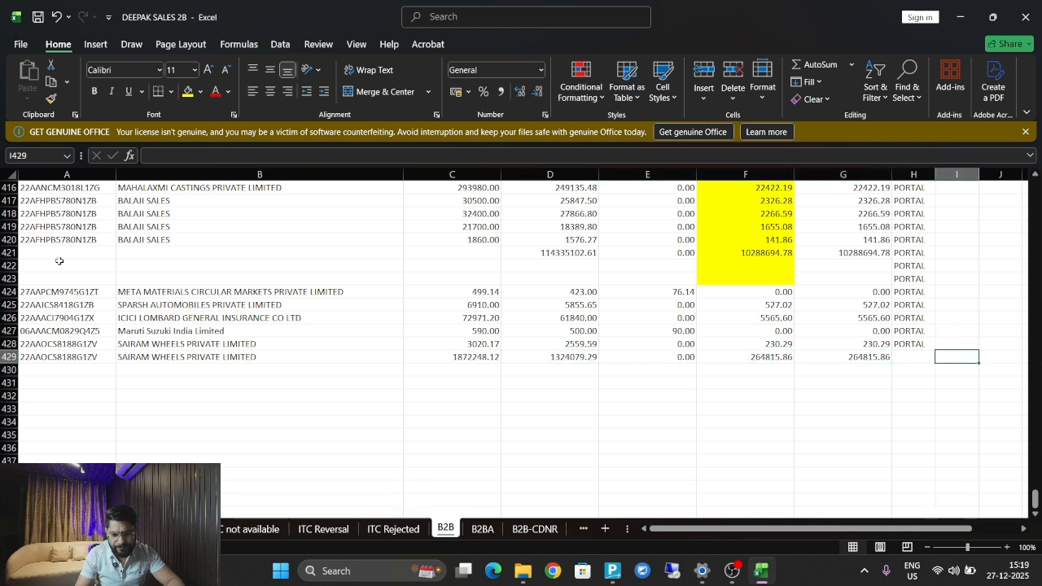
{"action": "key", "text": "Up"}
{"action": "key", "text": "Left"}
{"action": "key", "text": "ctrl+c"}
{"action": "key", "text": "Down"}
{"action": "key", "text": "ctrl+v"}
{"action": "key", "text": "Escape"}
{"action": "key", "text": "Left"}
{"action": "key", "text": "Left"}
{"action": "key", "text": "Left"}
{"action": "key", "text": "Left"}
{"action": "key", "text": "Left"}
{"action": "key", "text": "Left"}
{"action": "key", "text": "Left"}
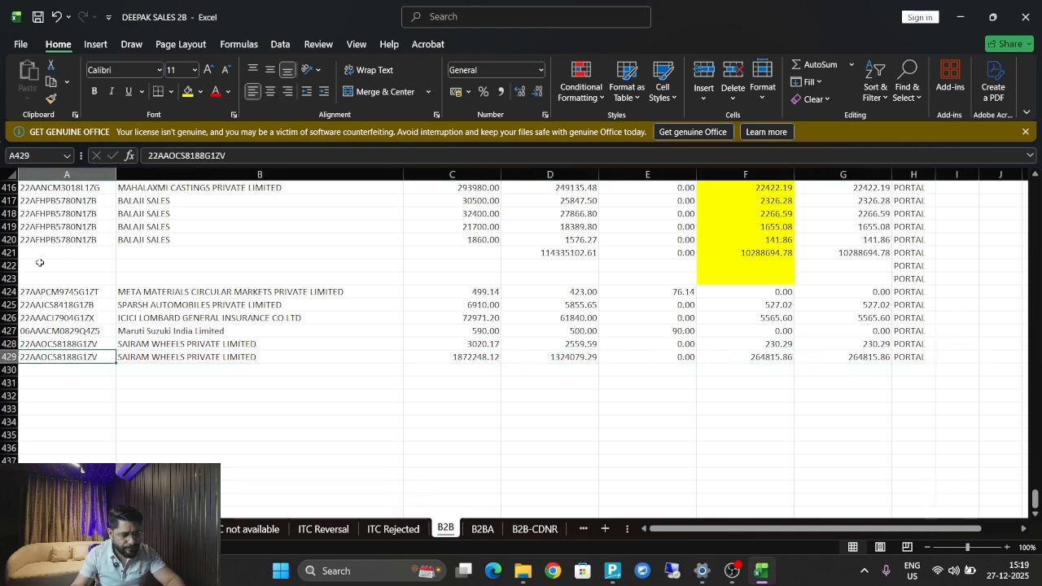
Delete the blank and total rows 421–423 from the B2B data.
{"action": "left_click_drag", "start_coordinate": [6, 253], "coordinate": [7, 279]}
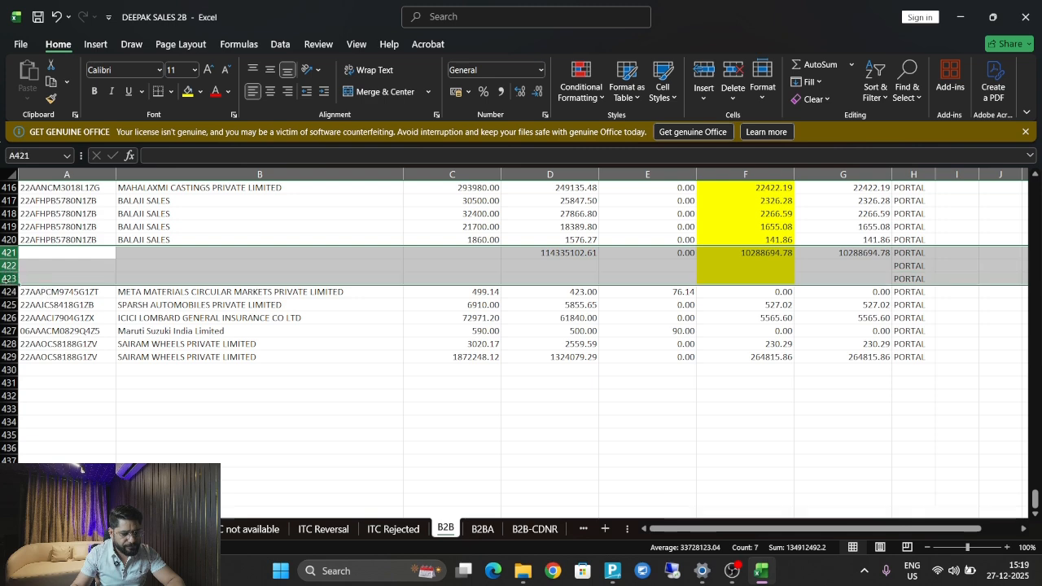
{"action": "right_click", "coordinate": [7, 280]}
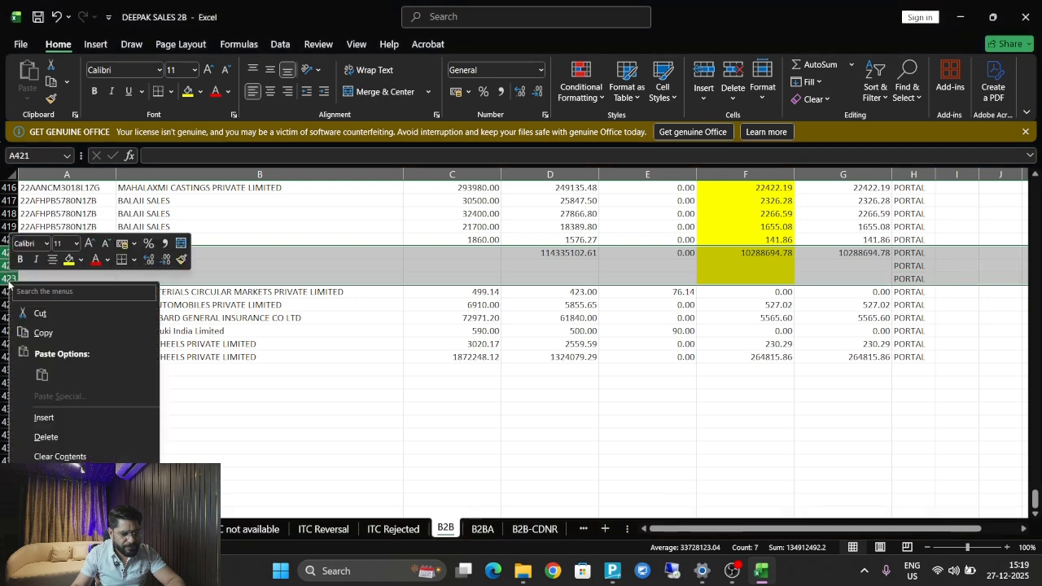
{"action": "left_click", "coordinate": [75, 437]}
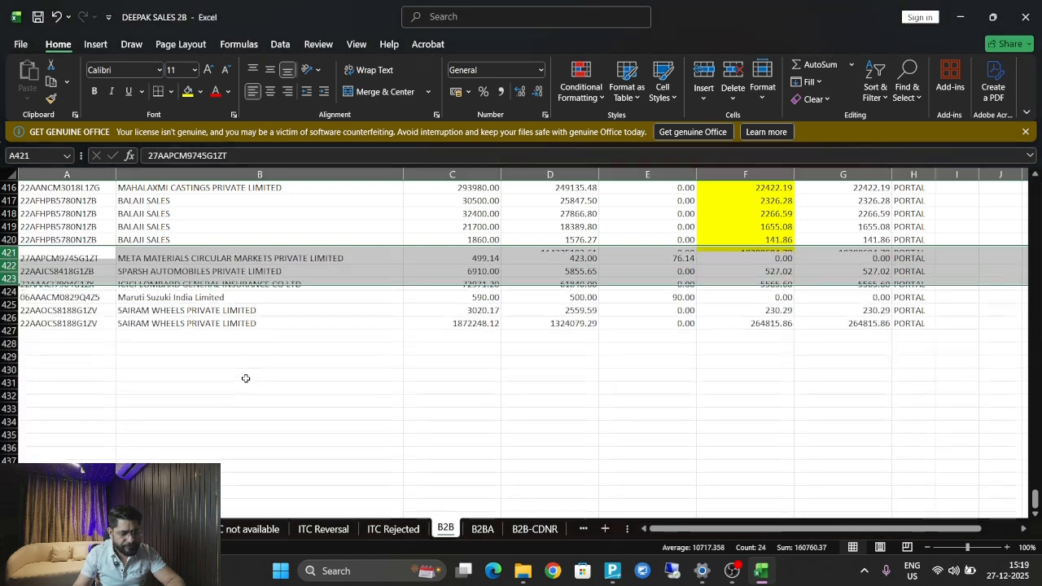
{"action": "left_click", "coordinate": [287, 340]}
{"action": "key", "text": "Up"}
{"action": "key", "text": "Up"}
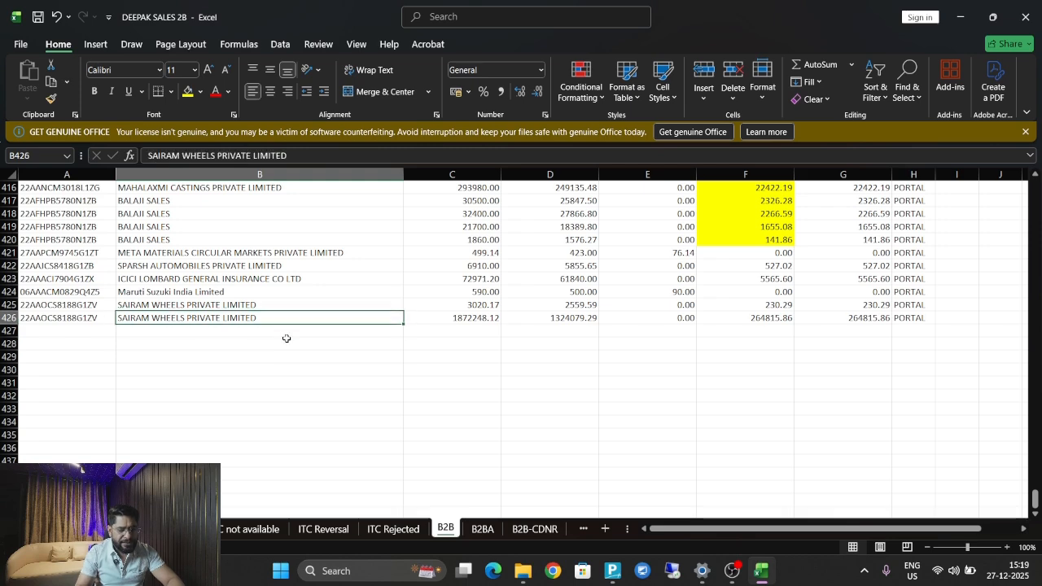
{"action": "key", "text": "Up"}
{"action": "key", "text": "ctrl+Up"}
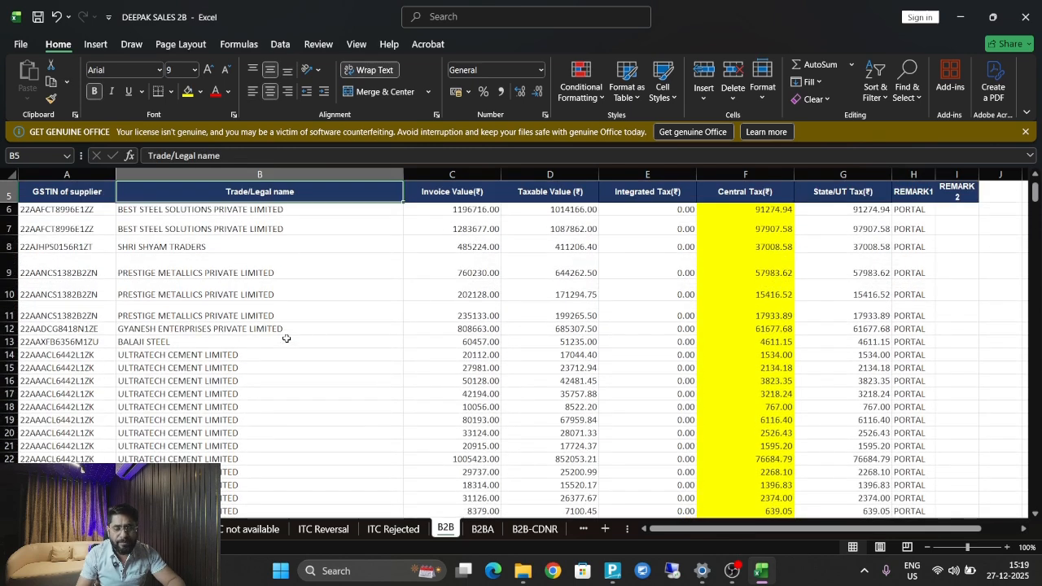
{"action": "key", "text": "Down"}
{"action": "key", "text": "Down"}
{"action": "key", "text": "Down"}
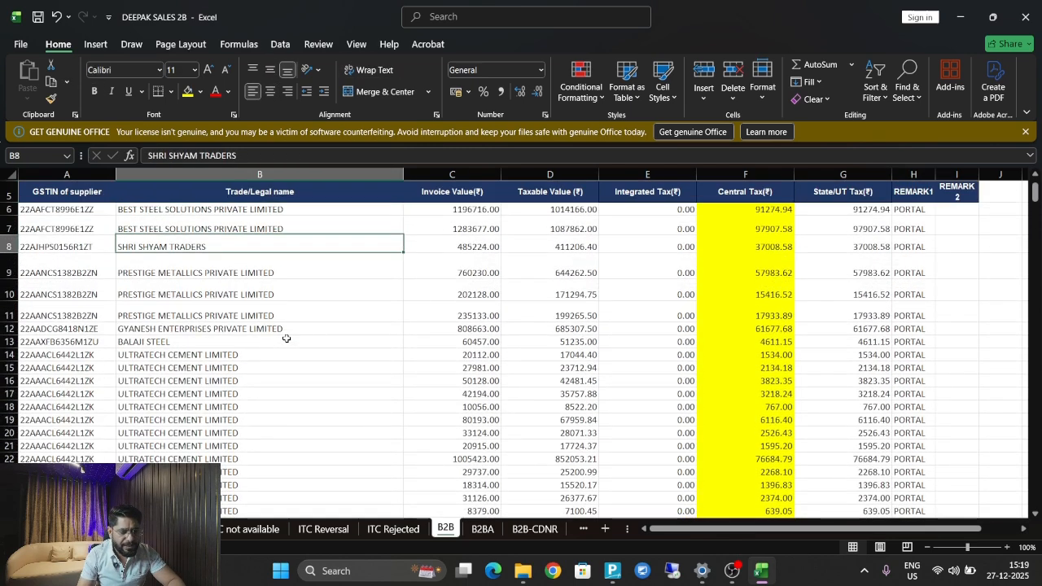
{"action": "key", "text": "Left"}
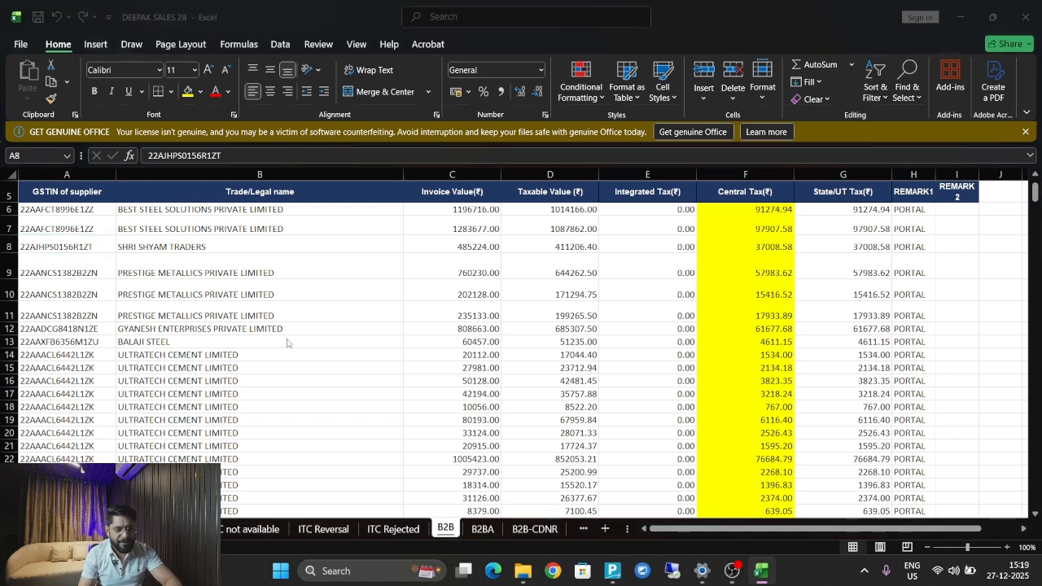
Open the PURCAHSE TALLY workbook from Explorer, accepting the file-format warning.
{"action": "key", "text": "alt+Tab"}
{"action": "left_click", "coordinate": [176, 167], "text": "ctrl"}
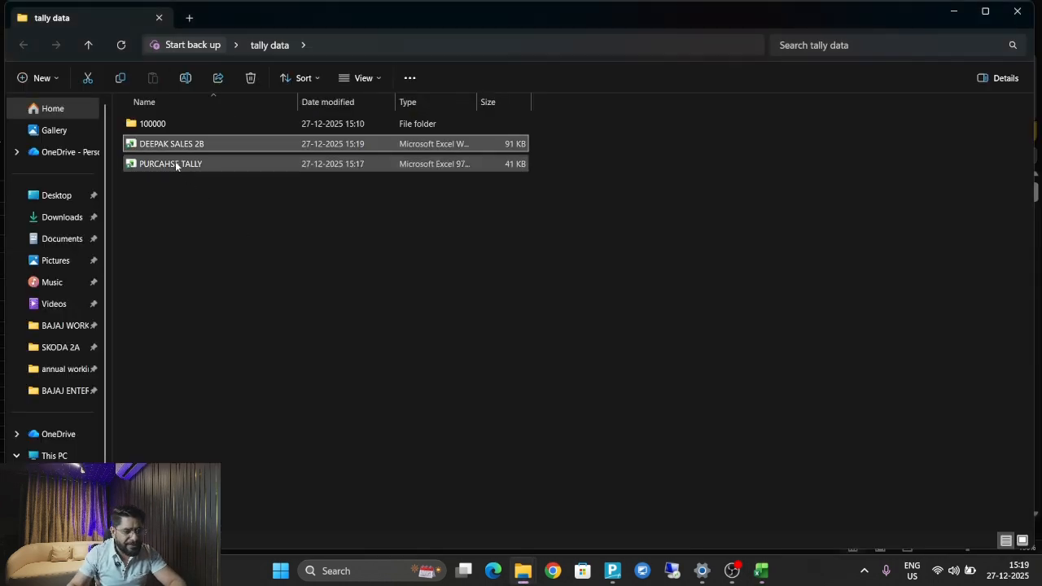
{"action": "double_click", "coordinate": [161, 169]}
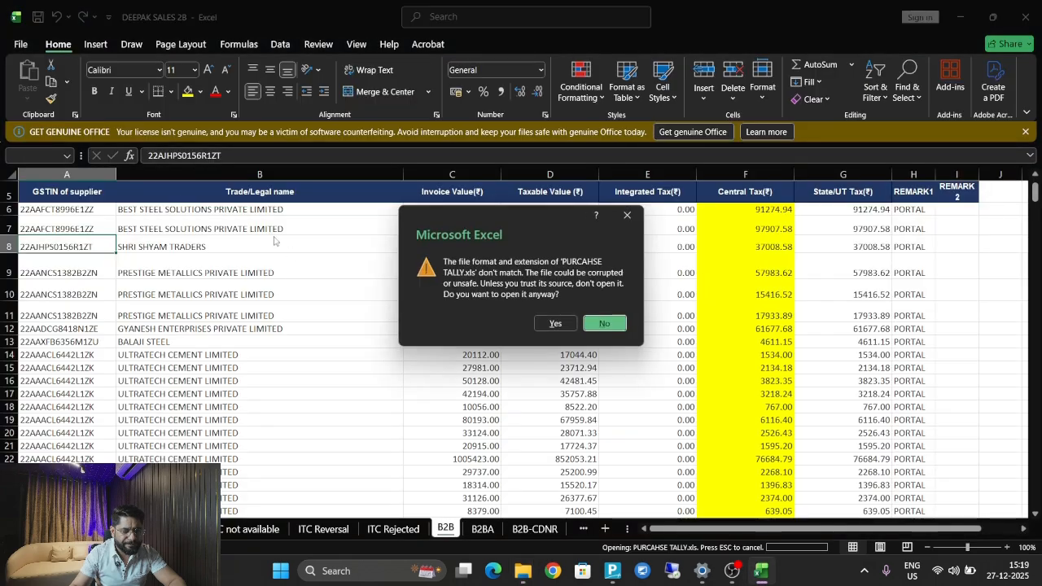
{"action": "left_click", "coordinate": [567, 330]}
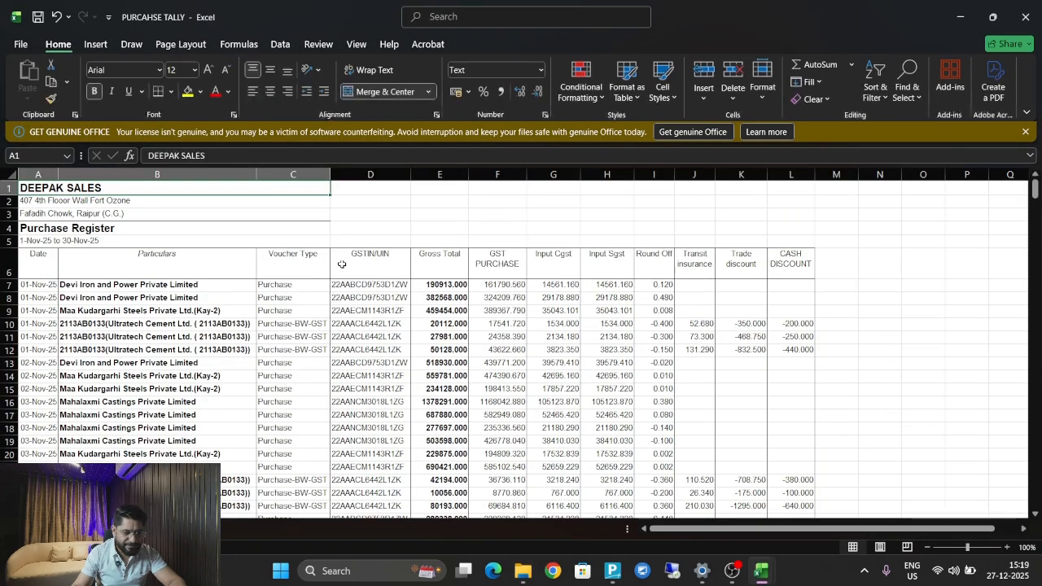
Paste the Tally party names from B7 down into the trade-name column starting at B427.
{"action": "left_click", "coordinate": [139, 287]}
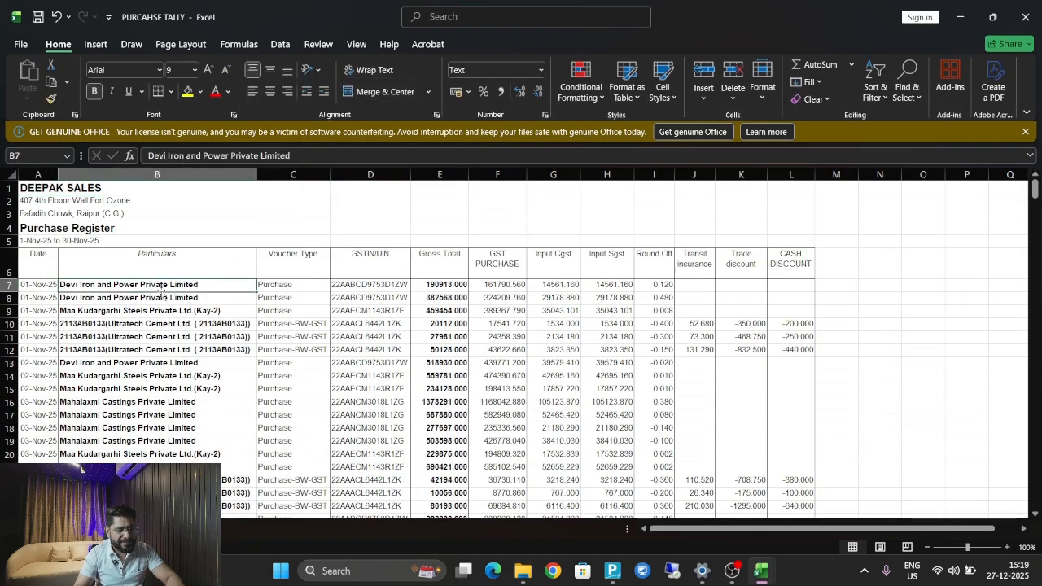
{"action": "key", "text": "ctrl+shift+Down"}
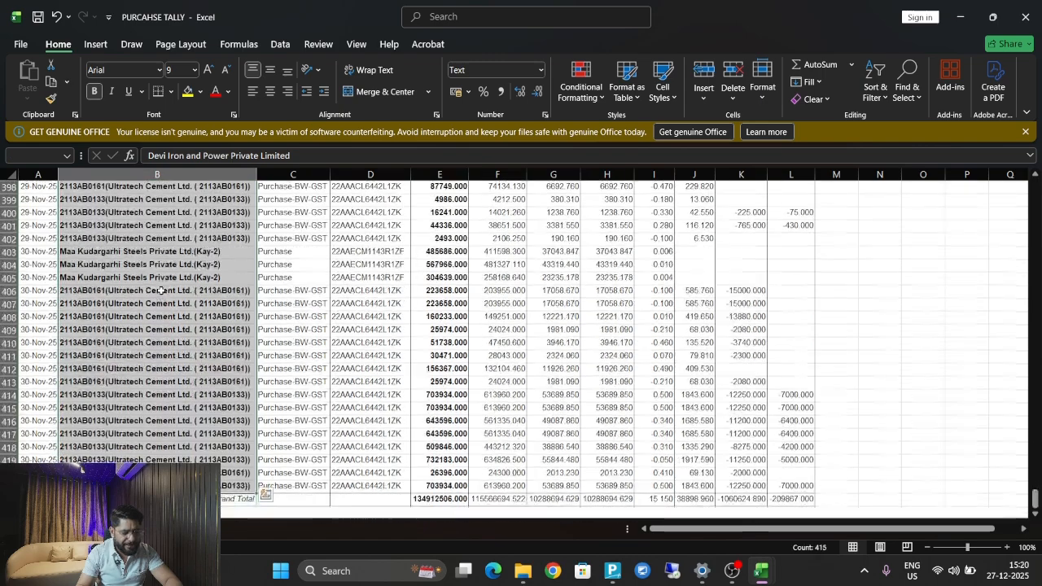
{"action": "key", "text": "alt+Tab"}
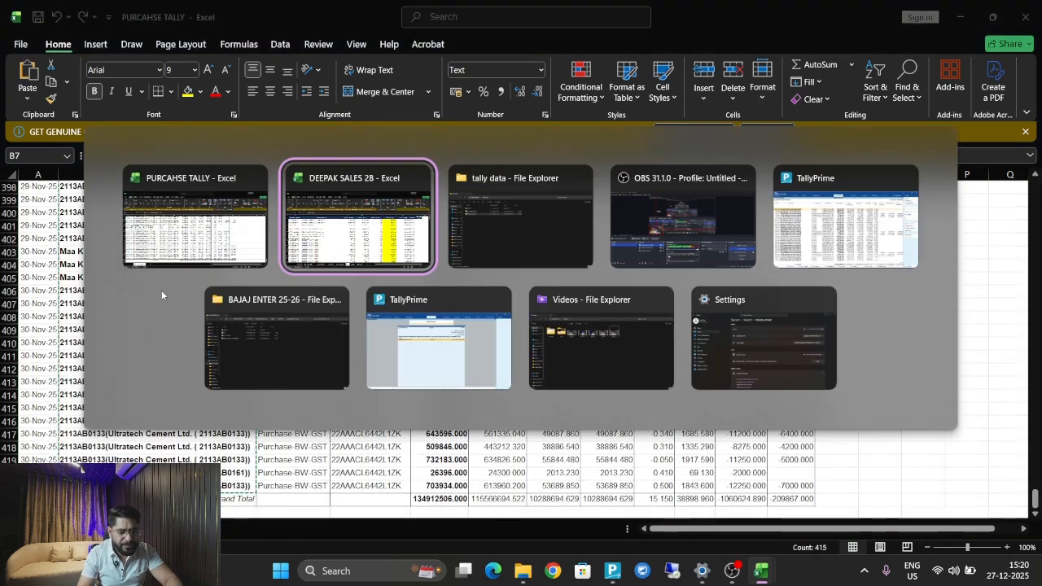
{"action": "key", "text": "ctrl+Down"}
{"action": "key", "text": "Down"}
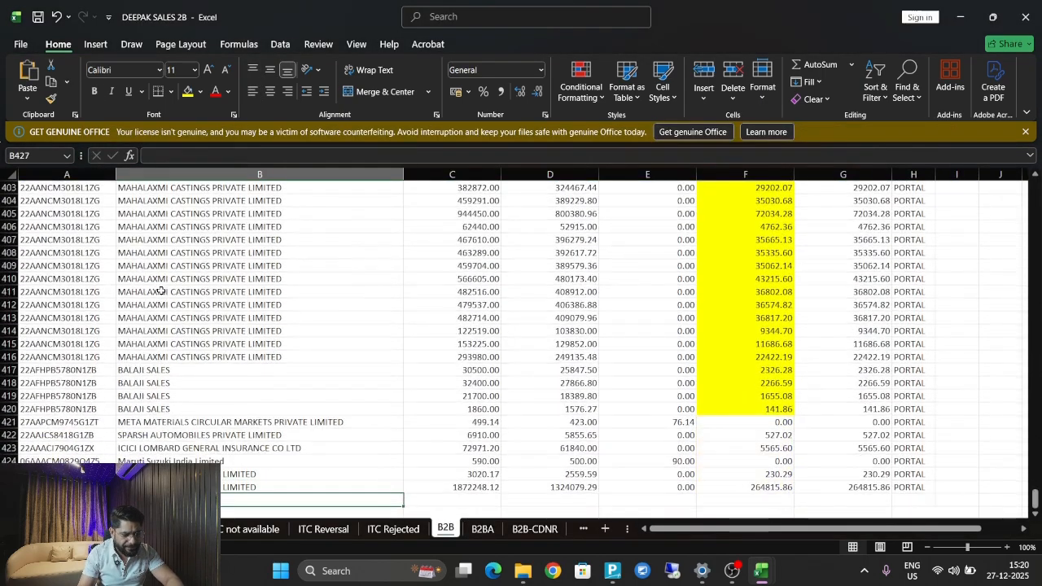
{"action": "key", "text": "ctrl+v"}
{"action": "key", "text": "Left"}
Copy the Tally GSTIN/UIN column from D7 down to the last purchase row.
{"action": "key", "text": "alt+Tab"}
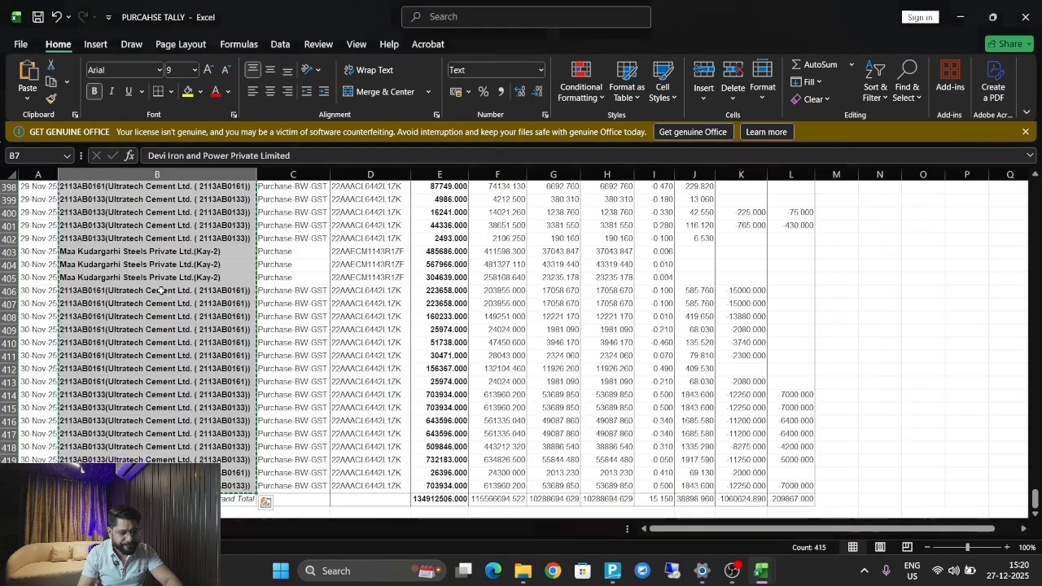
{"action": "key", "text": "ctrl+Up"}
{"action": "key", "text": "Down"}
{"action": "key", "text": "Right"}
{"action": "key", "text": "Right"}
{"action": "key", "text": "ctrl+shift+Down"}
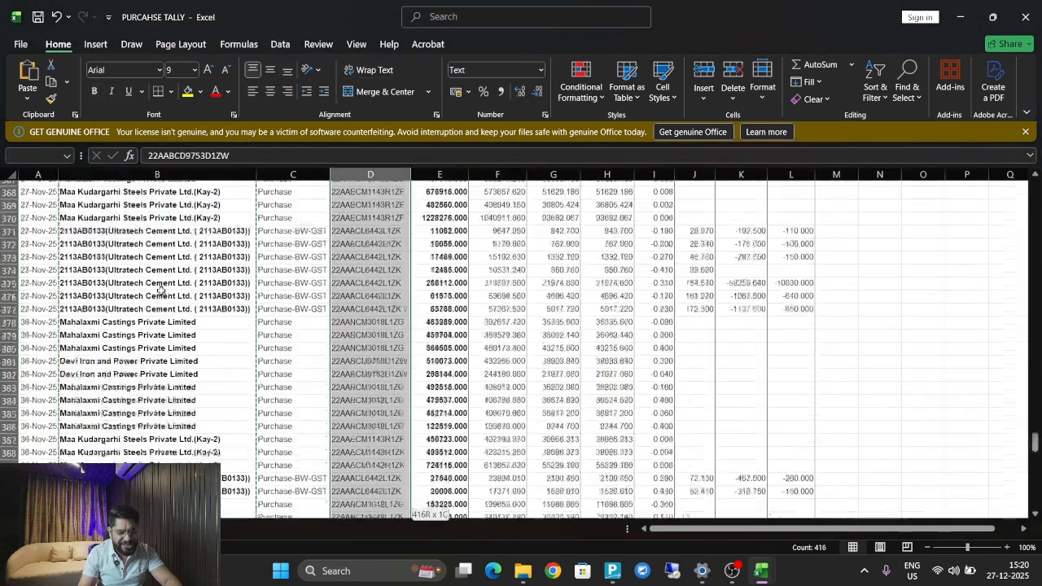
{"action": "key", "text": "ctrl+c"}
{"action": "key", "text": "alt+Tab"}
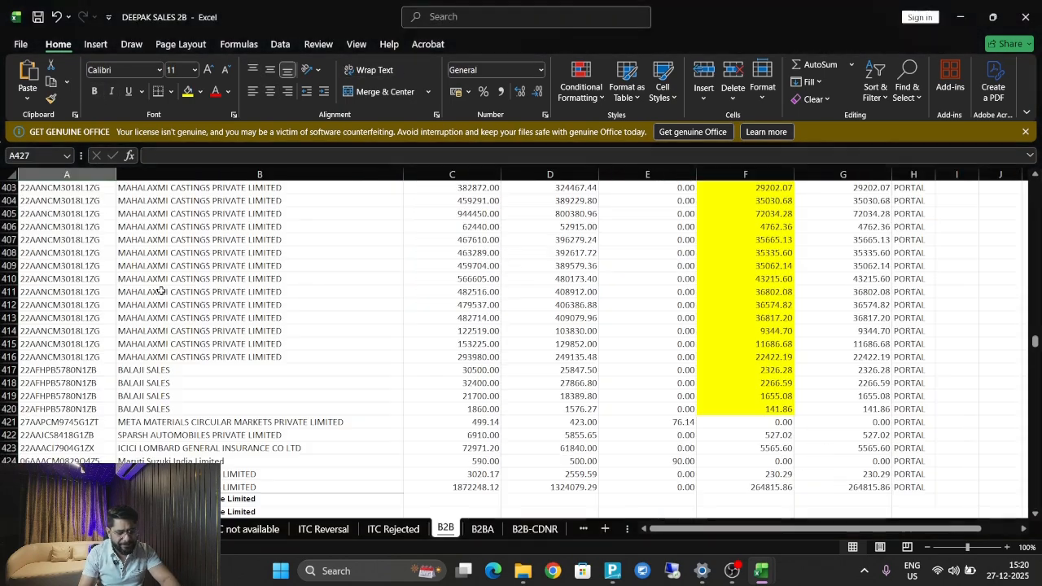
Paste the Tally gross total and tax amount columns at C427 below the portal rows.
{"action": "key", "text": "Right"}
{"action": "key", "text": "Right"}
{"action": "key", "text": "Right"}
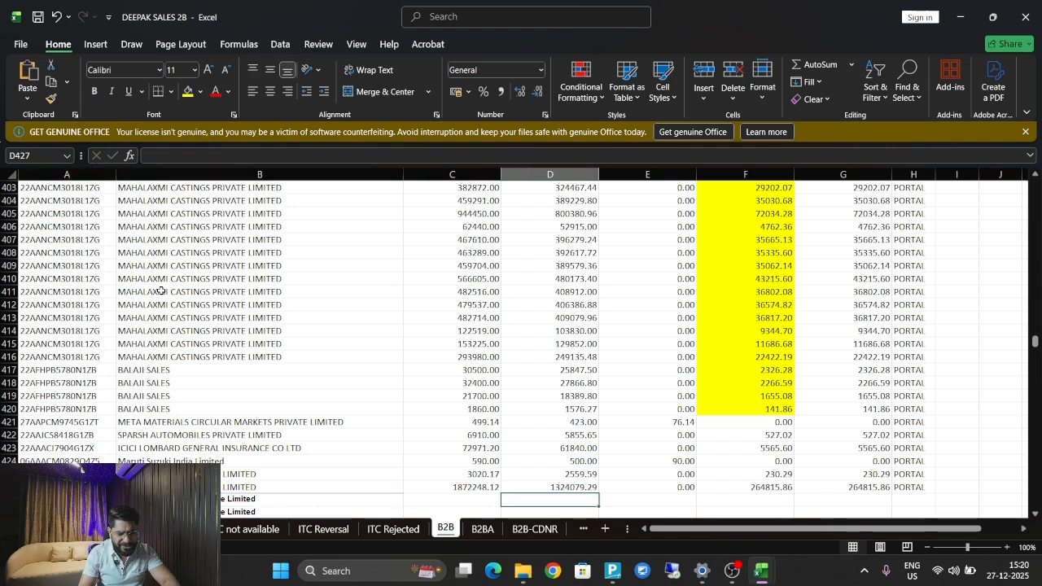
{"action": "key", "text": "Left"}
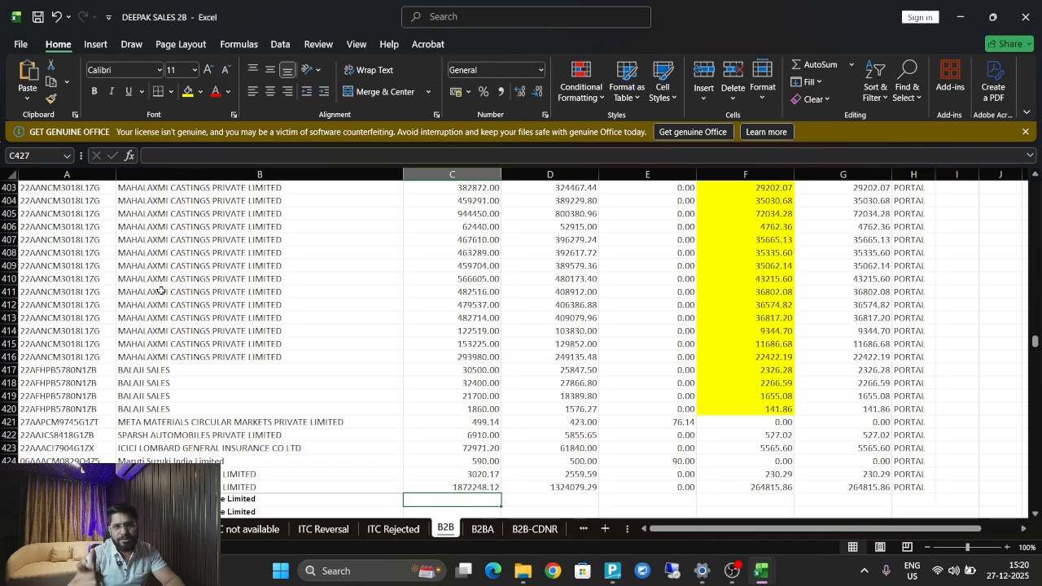
{"action": "key", "text": "alt+Tab"}
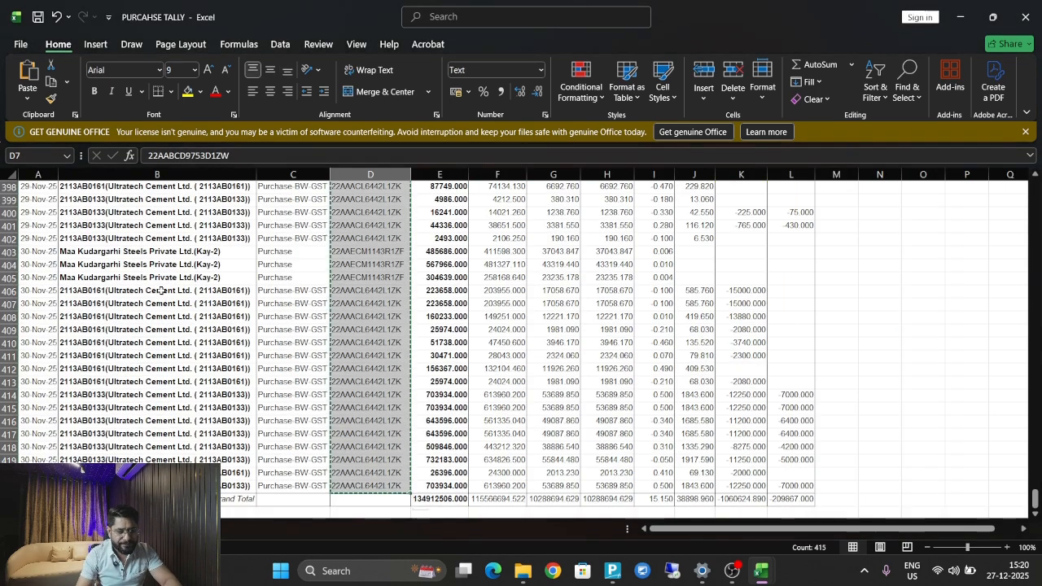
{"action": "key", "text": "Right"}
{"action": "key", "text": "Up"}
{"action": "key", "text": "Down"}
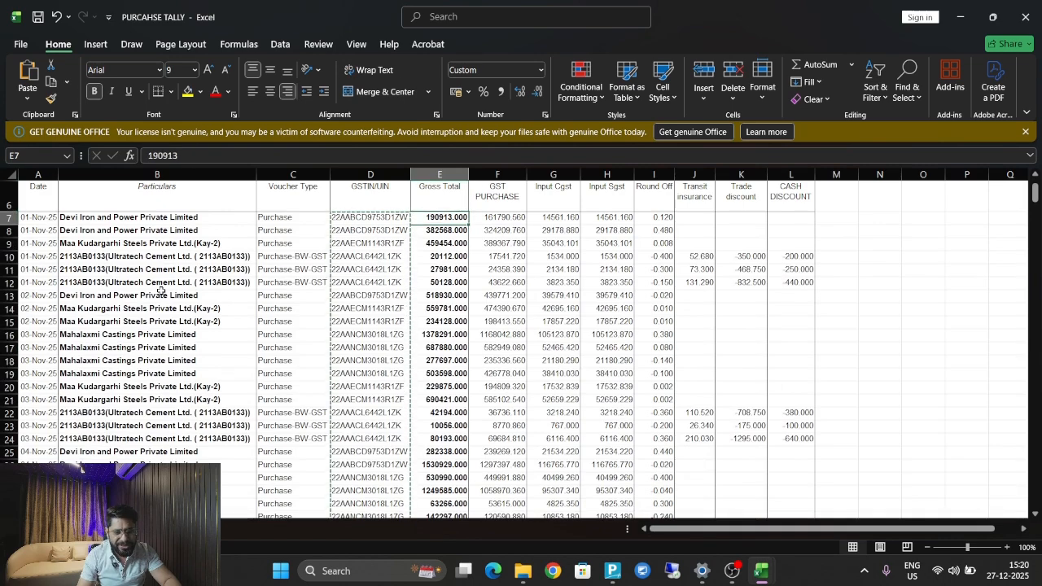
{"action": "key", "text": "shift+Right"}
{"action": "key", "text": "shift+Right"}
{"action": "key", "text": "shift+Right"}
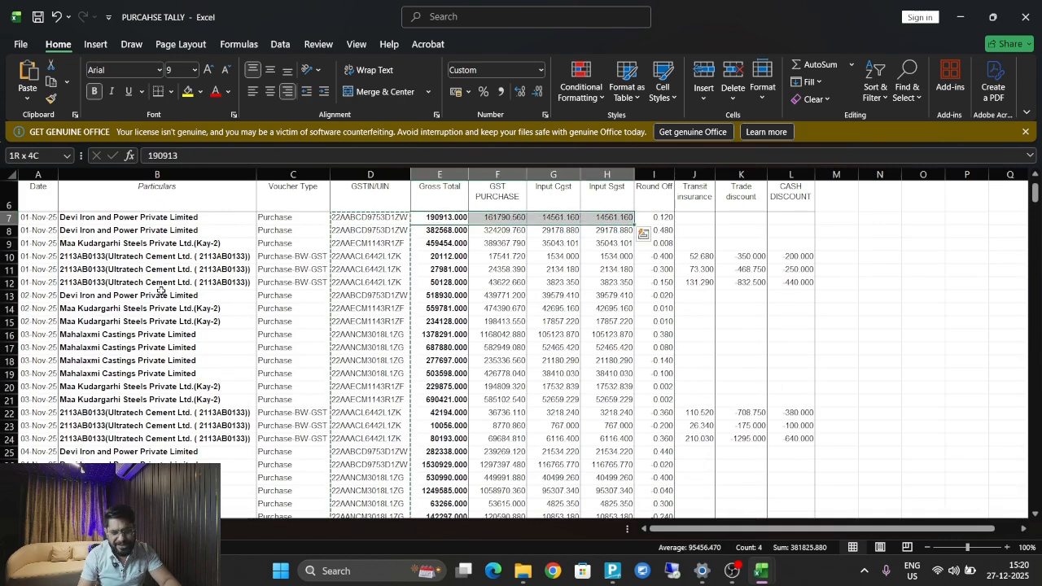
{"action": "key", "text": "ctrl+shift+Down"}
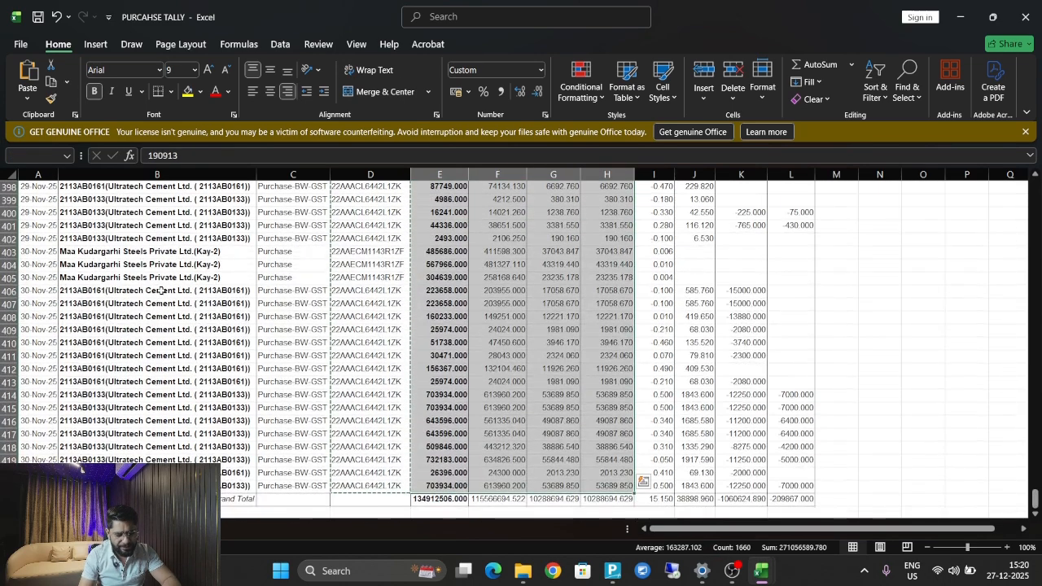
{"action": "key", "text": "alt+Tab"}
{"action": "key", "text": "ctrl+v"}
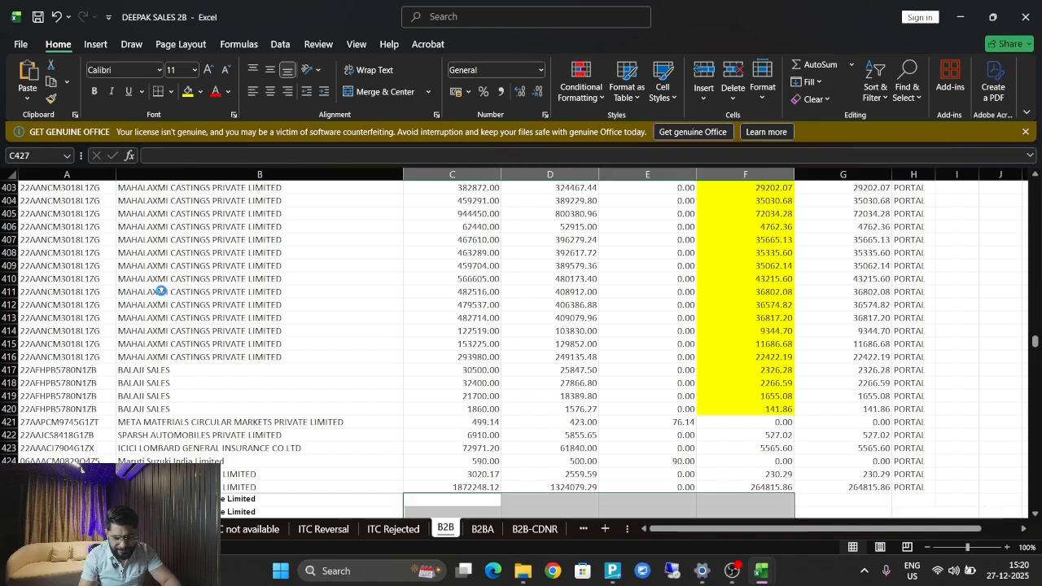
Shift the whole pasted Tally amount block one column to the right.
{"action": "key", "text": "Right"}
{"action": "key", "text": "Down"}
{"action": "key", "text": "Down"}
{"action": "key", "text": "Down"}
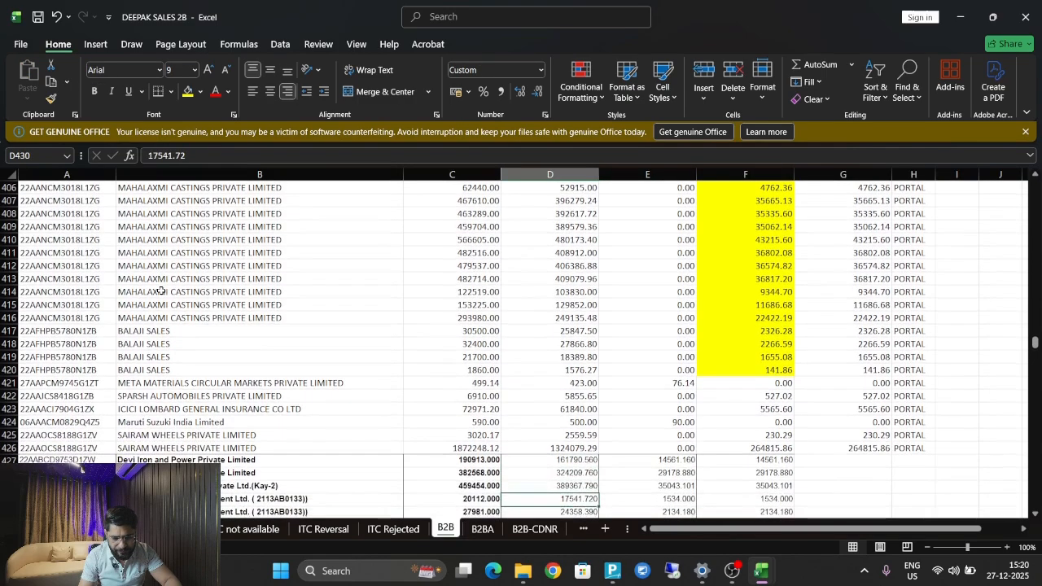
{"action": "key", "text": "Up"}
{"action": "key", "text": "Up"}
{"action": "key", "text": "Left"}
{"action": "key", "text": "Up"}
{"action": "key", "text": "ctrl+shift+Down"}
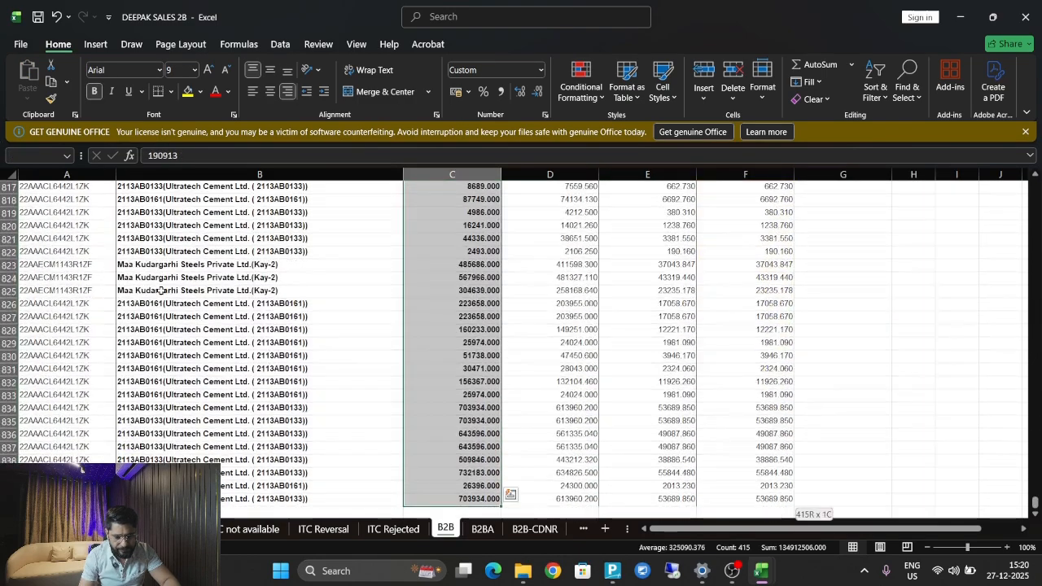
{"action": "key", "text": "ctrl+shift+Right"}
{"action": "key", "text": "ctrl+x"}
{"action": "key", "text": "Right"}
{"action": "key", "text": "ctrl+v"}
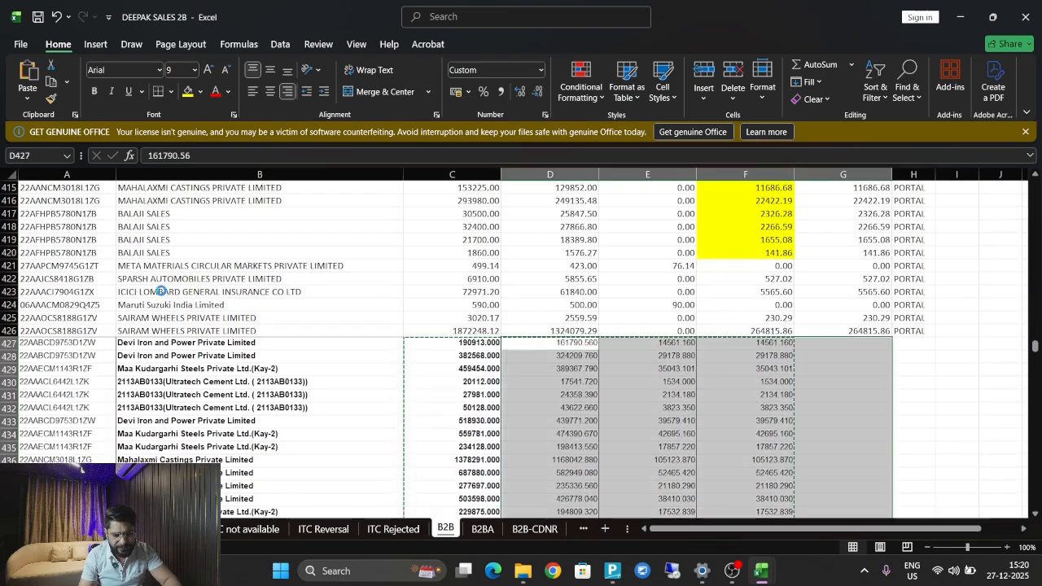
Check which PURCAHSE TALLY column holds gross total, GST purchase, CGST and SGST.
{"action": "key", "text": "ctrl+Tab"}
{"action": "key", "text": "ctrl+Up"}
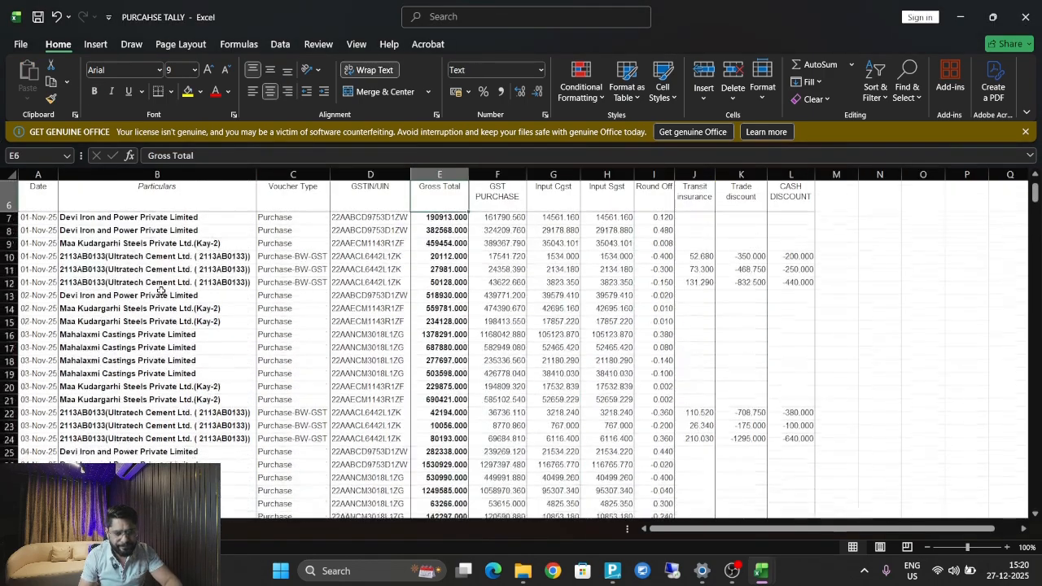
{"action": "key", "text": "Down"}
{"action": "key", "text": "Right"}
{"action": "key", "text": "Right"}
{"action": "key", "text": "Right"}
{"action": "key", "text": "Left"}
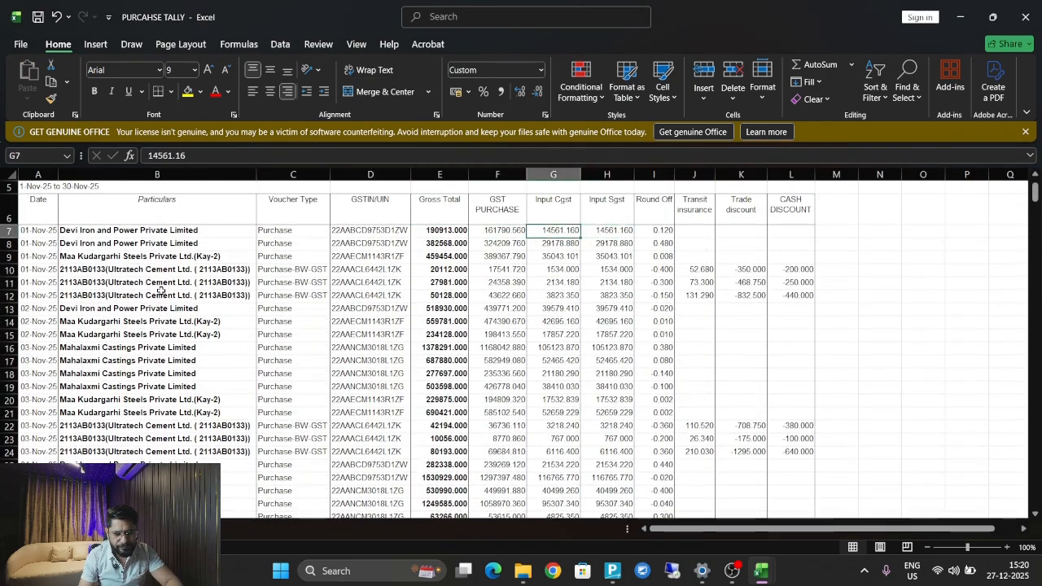
{"action": "key", "text": "Left"}
{"action": "key", "text": "Right"}
{"action": "key", "text": "Left"}
Move the gross total and taxable amounts under Invoice Value and Taxable Value.
{"action": "key", "text": "Right"}
{"action": "key", "text": "ctrl+Tab"}
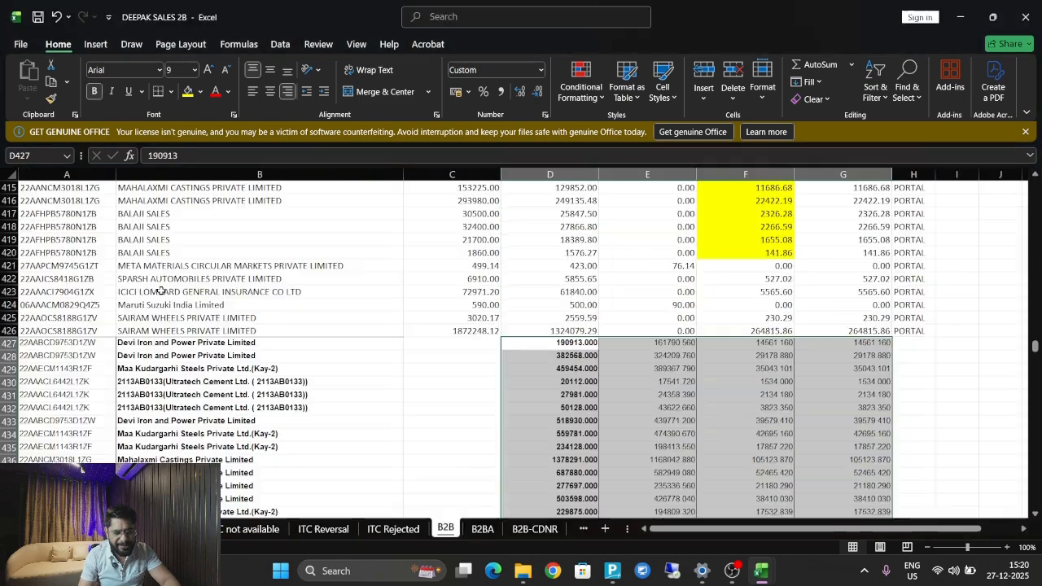
{"action": "key", "text": "Down"}
{"action": "key", "text": "Right"}
{"action": "key", "text": "Up"}
{"action": "key", "text": "Left"}
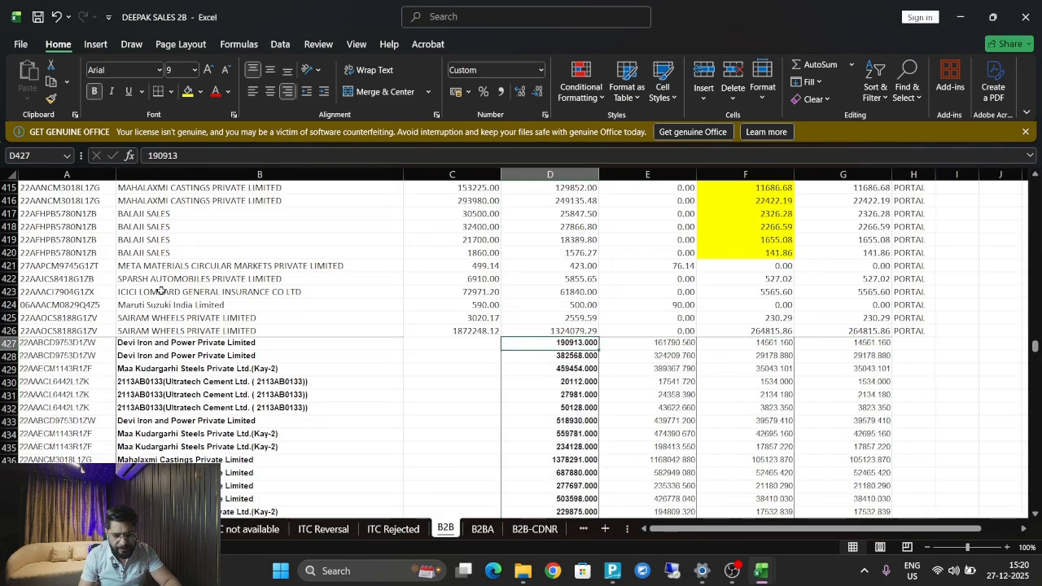
{"action": "key", "text": "shift+Right"}
{"action": "key", "text": "ctrl+shift+Down"}
{"action": "key", "text": "ctrl+x"}
{"action": "key", "text": "Left"}
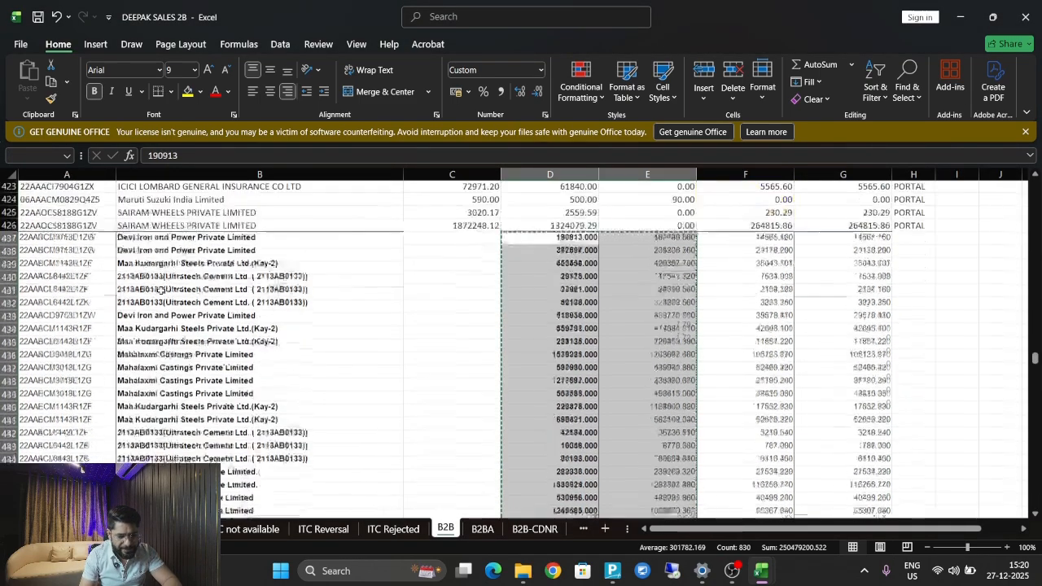
{"action": "key", "text": "ctrl+v"}
{"action": "key", "text": "Right"}
{"action": "key", "text": "Right"}
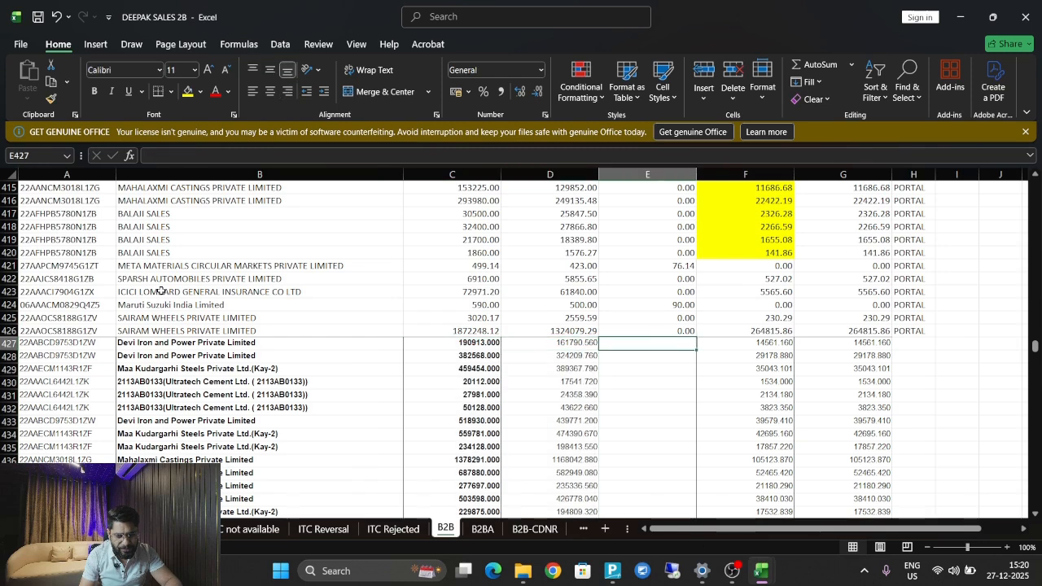
Enter TALLY as the REMARK1 value for the first Tally row in H427.
{"action": "key", "text": "Up"}
{"action": "key", "text": "Up"}
{"action": "key", "text": "Up"}
{"action": "key", "text": "Up"}
{"action": "key", "text": "Up"}
{"action": "key", "text": "Up"}
{"action": "key", "text": "Up"}
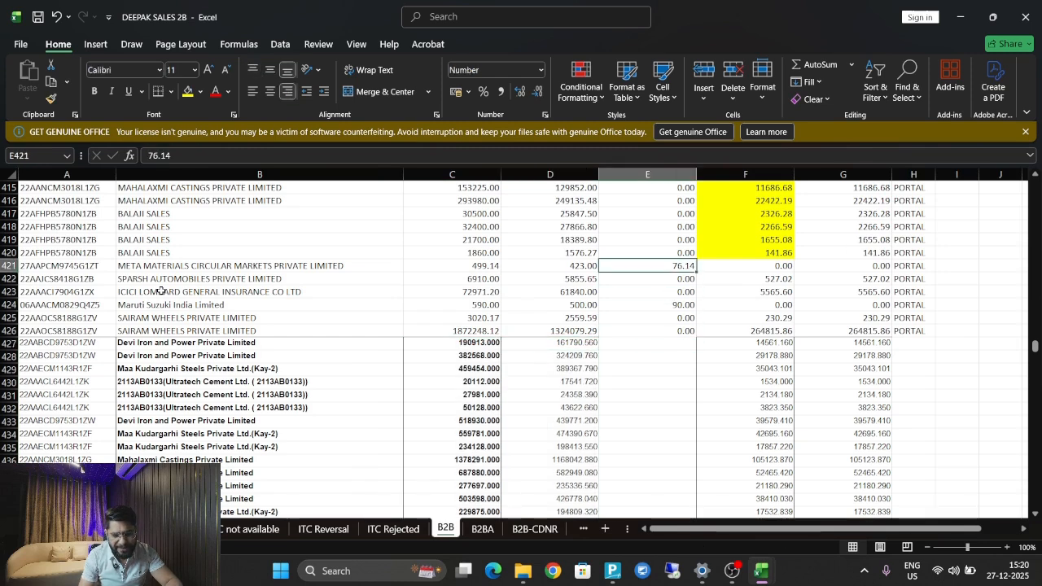
{"action": "key", "text": "Down"}
{"action": "key", "text": "Down"}
{"action": "key", "text": "Down"}
{"action": "key", "text": "Down"}
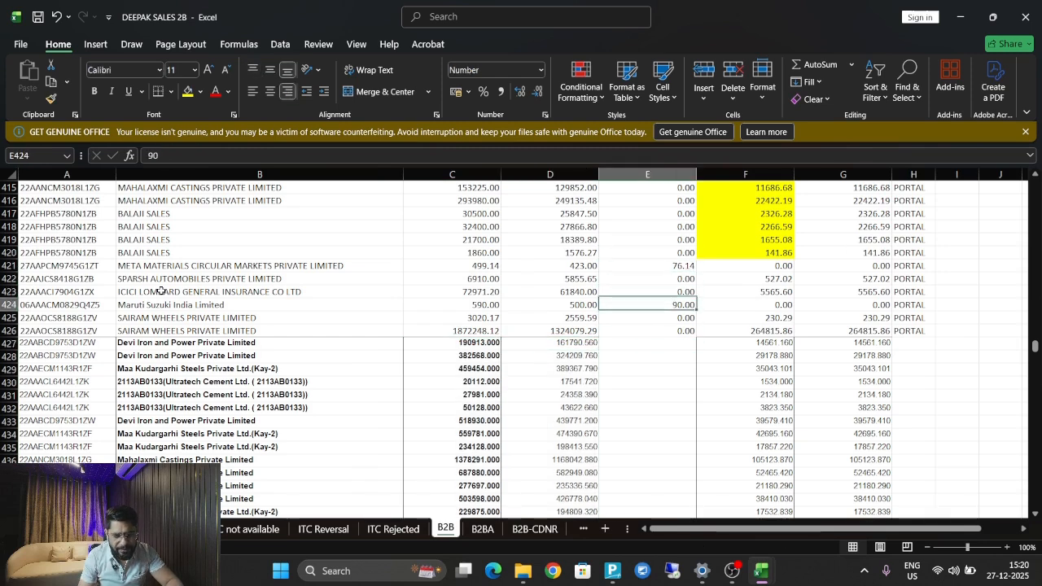
{"action": "key", "text": "Left"}
{"action": "key", "text": "Left"}
{"action": "key", "text": "Right"}
{"action": "key", "text": "Right"}
{"action": "key", "text": "Right"}
{"action": "key", "text": "Down"}
{"action": "key", "text": "Down"}
{"action": "key", "text": "Down"}
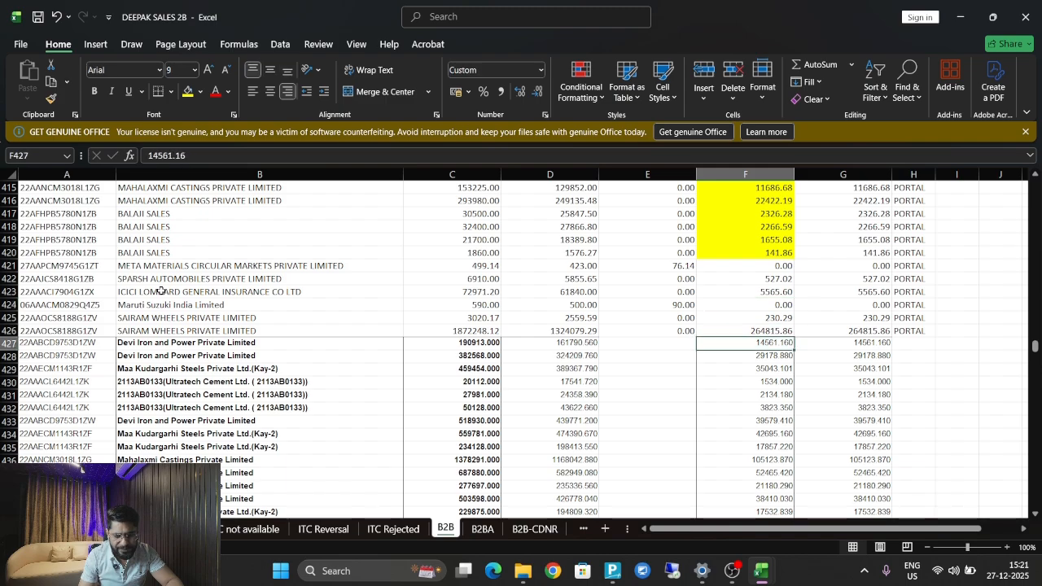
{"action": "key", "text": "ctrl+Down"}
{"action": "key", "text": "Right"}
{"action": "key", "text": "Right"}
{"action": "key", "text": "ctrl+Up"}
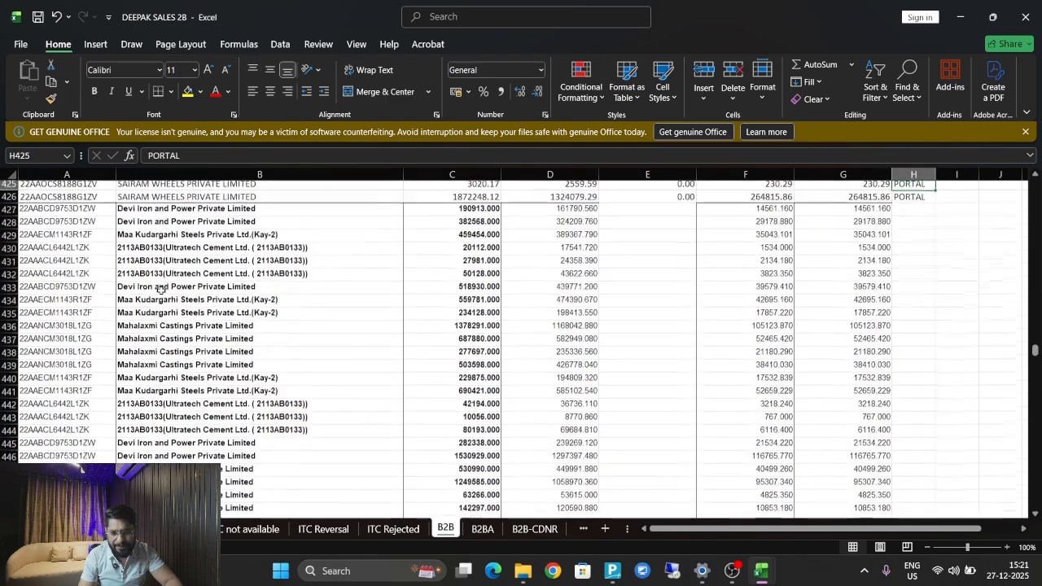
{"action": "key", "text": "Down"}
{"action": "key", "text": "Up"}
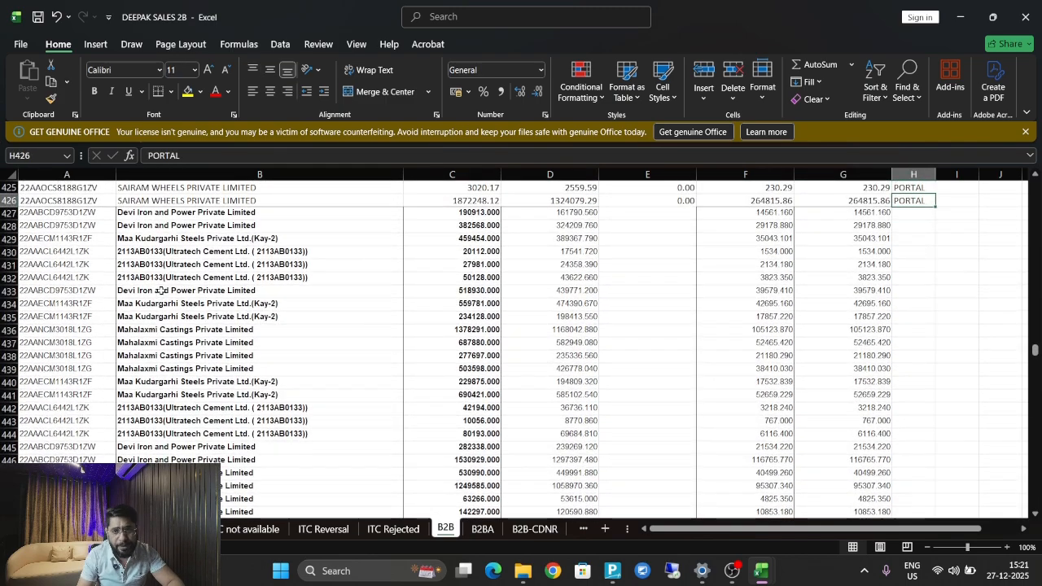
{"action": "key", "text": "Down"}
{"action": "key", "text": "Left"}
{"action": "key", "text": "Left"}
{"action": "key", "text": "Right"}
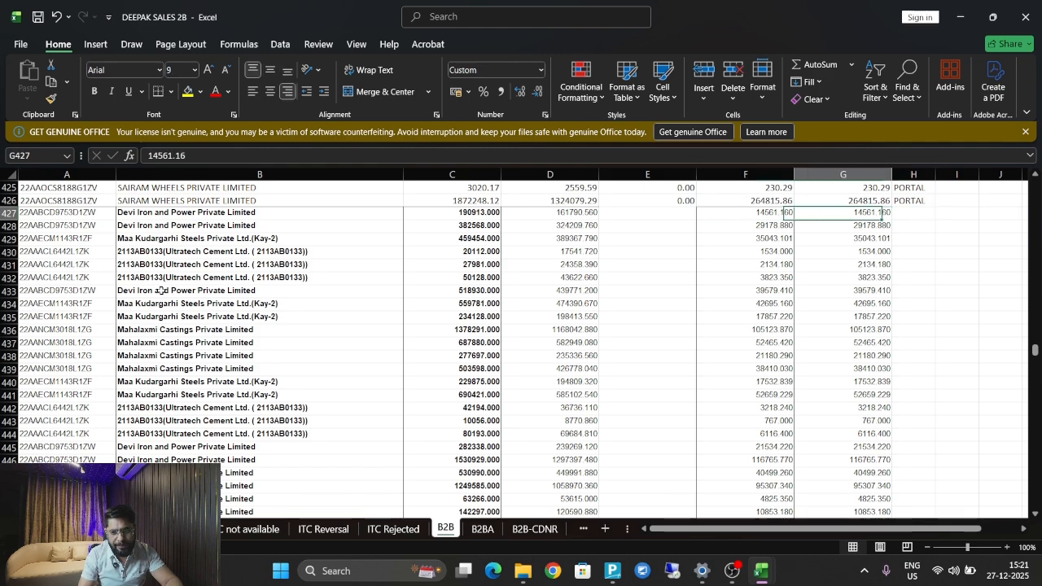
{"action": "key", "text": "Right"}
{"action": "type", "text": "T"}
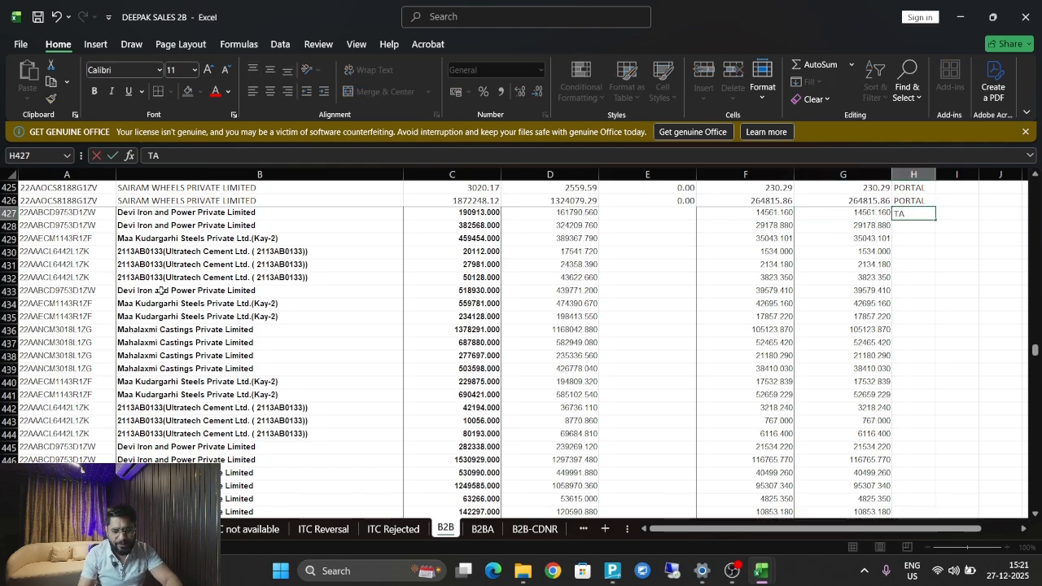
{"action": "key", "text": "Return"}
Enter TALLY in H841 and fill it through every Tally remark cell up to H427.
{"action": "key", "text": "Up"}
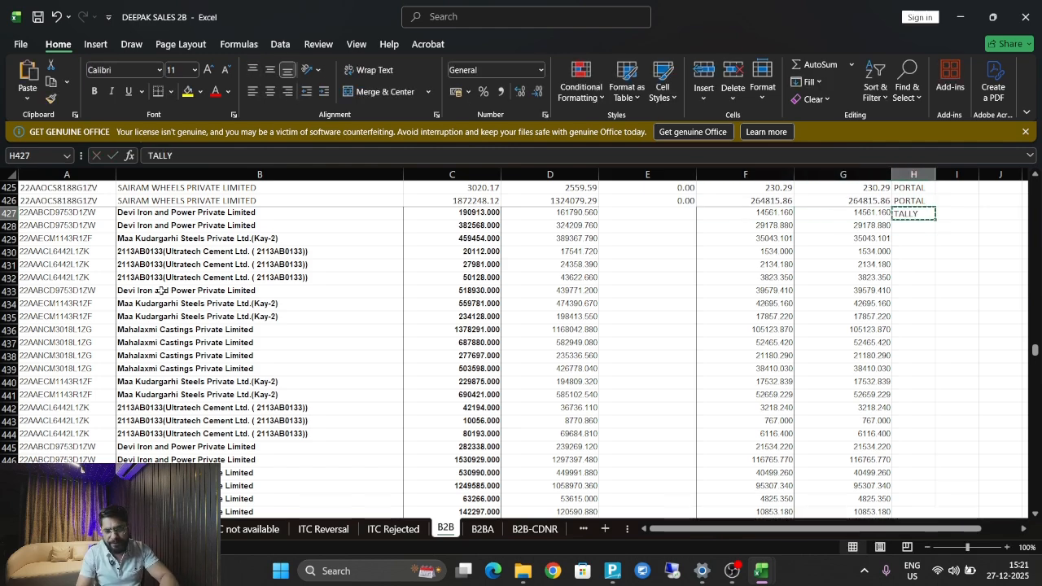
{"action": "key", "text": "Left"}
{"action": "key", "text": "ctrl+Down"}
{"action": "key", "text": "Right"}
{"action": "type", "text": "TALLY"}
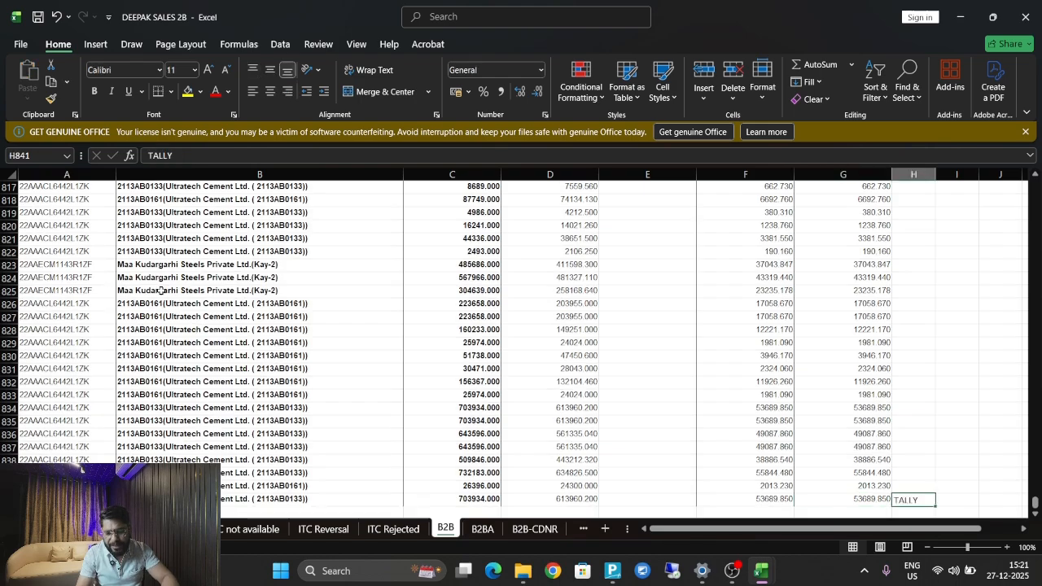
{"action": "key", "text": "Return"}
{"action": "key", "text": "Up"}
{"action": "key", "text": "ctrl+c"}
{"action": "key", "text": "ctrl+shift+Up"}
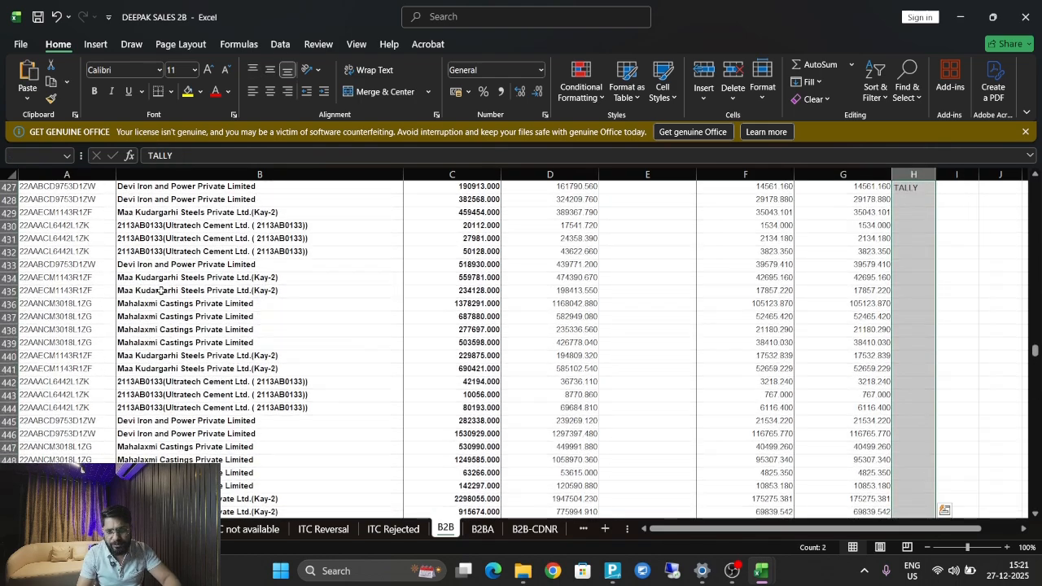
{"action": "key", "text": "Return"}
{"action": "key", "text": "Up"}
{"action": "key", "text": "ctrl+Up"}
{"action": "key", "text": "Up"}
{"action": "key", "text": "Down"}
{"action": "key", "text": "Down"}
{"action": "key", "text": "Down"}
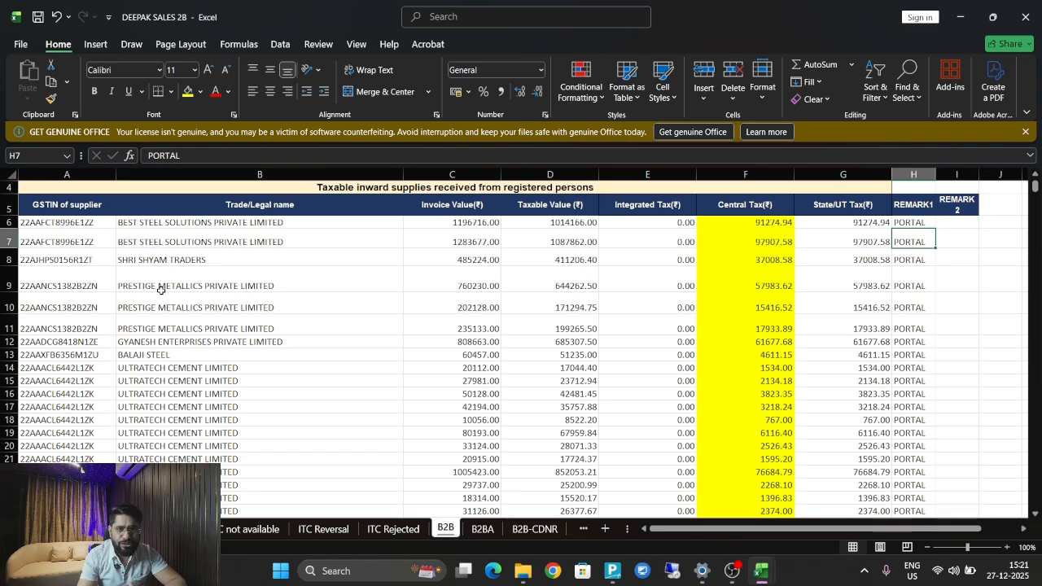
Select the B2B data A5:H841 and insert a PivotTable on a new worksheet.
{"action": "key", "text": "Up"}
{"action": "key", "text": "Left"}
{"action": "key", "text": "Left"}
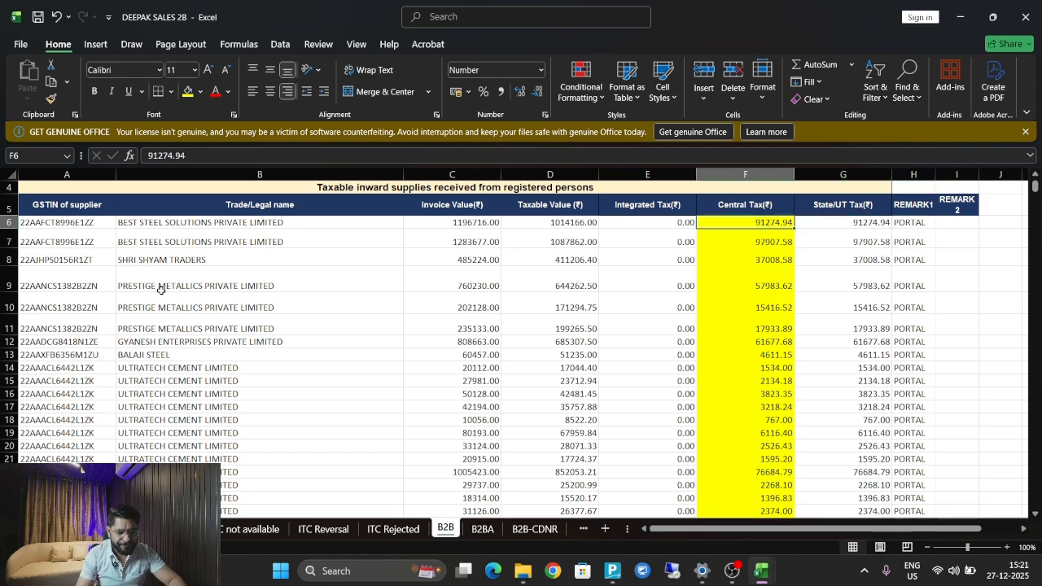
{"action": "key", "text": "Home"}
{"action": "key", "text": "ctrl+shift+Right"}
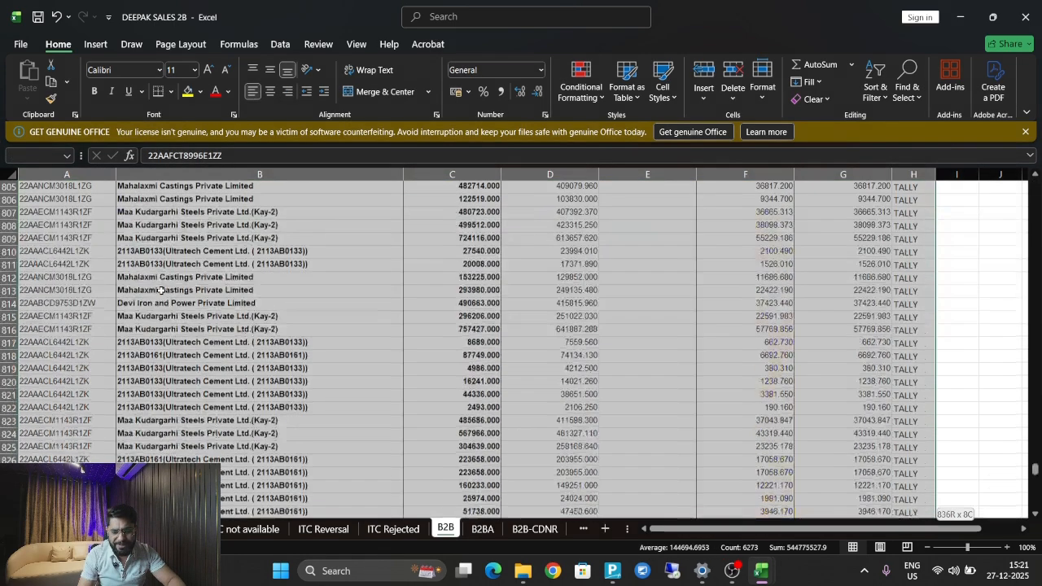
{"action": "key", "text": "ctrl+shift+Down"}
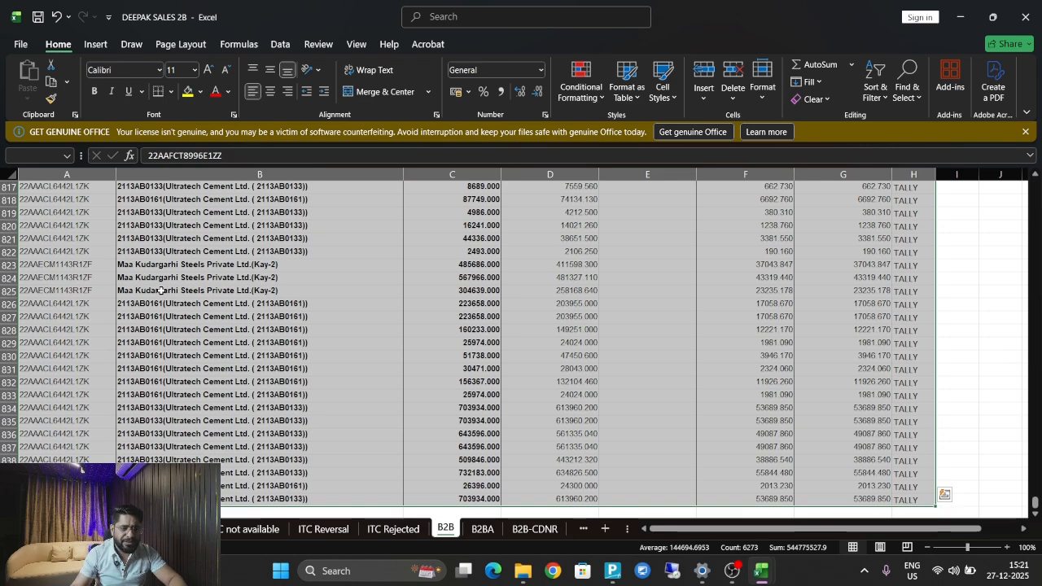
{"action": "left_click", "coordinate": [93, 46]}
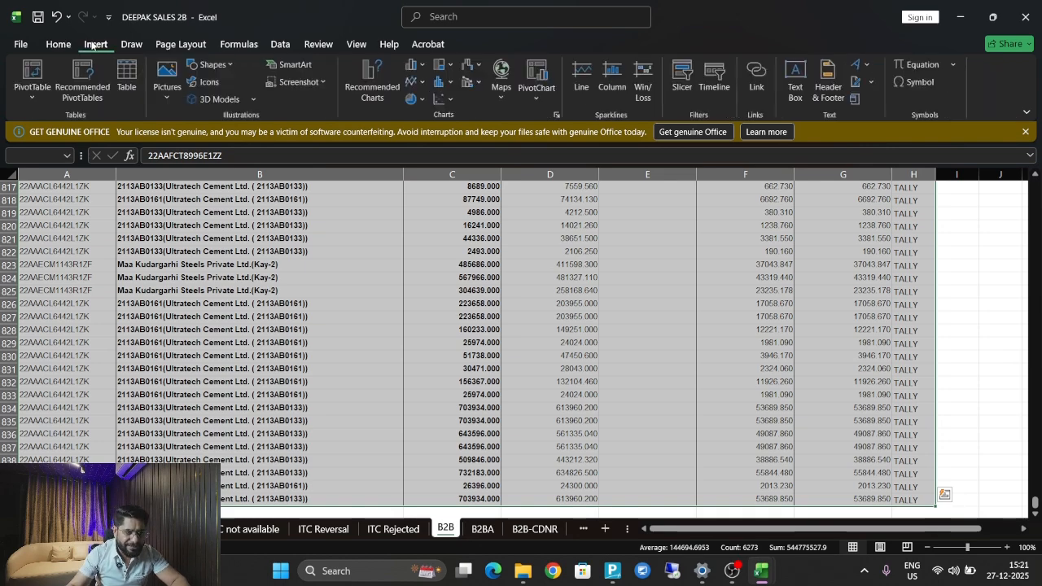
{"action": "left_click", "coordinate": [34, 75]}
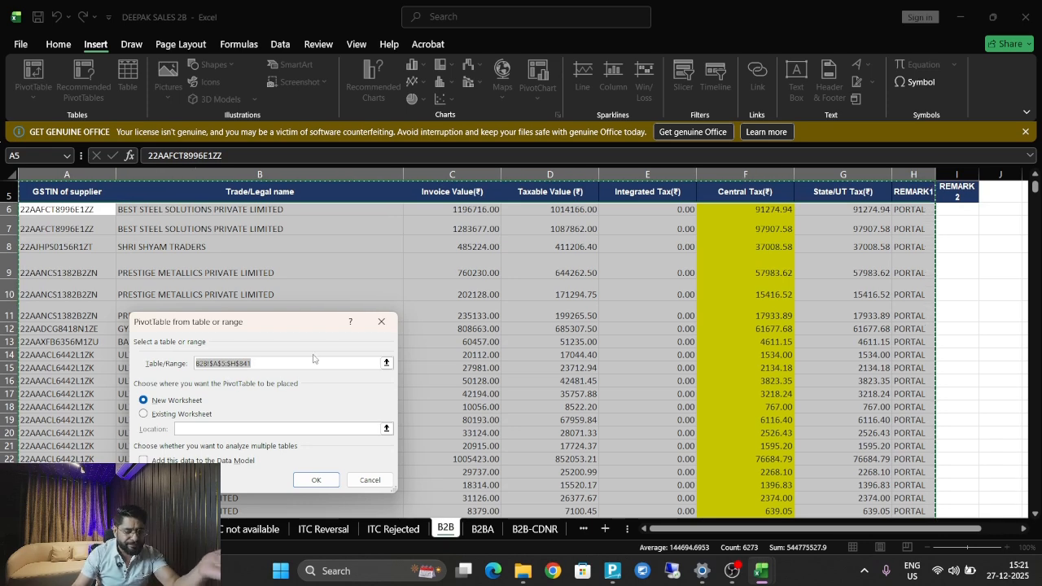
{"action": "left_click", "coordinate": [315, 481]}
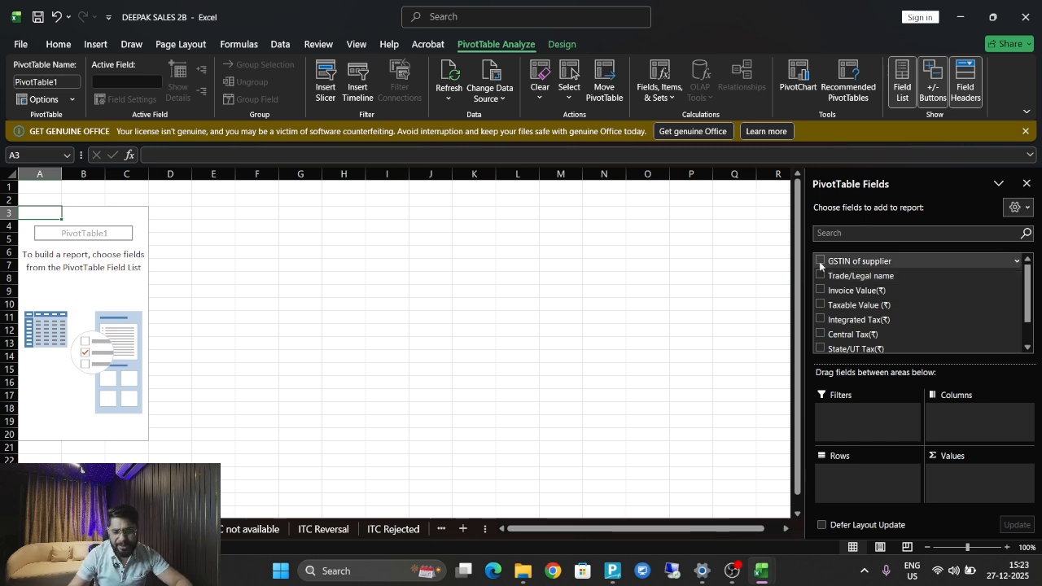
Build the pivot with GSTIN of supplier and REMARK1 rows, summing invoice, taxable, integrated, central and State/UT tax.
{"action": "left_click", "coordinate": [820, 262]}
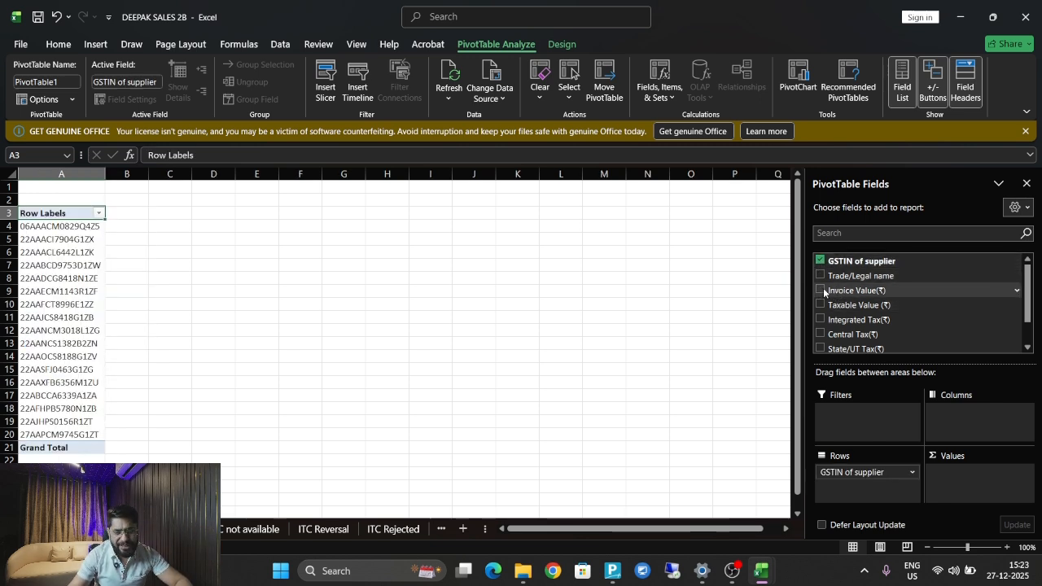
{"action": "left_click", "coordinate": [822, 291]}
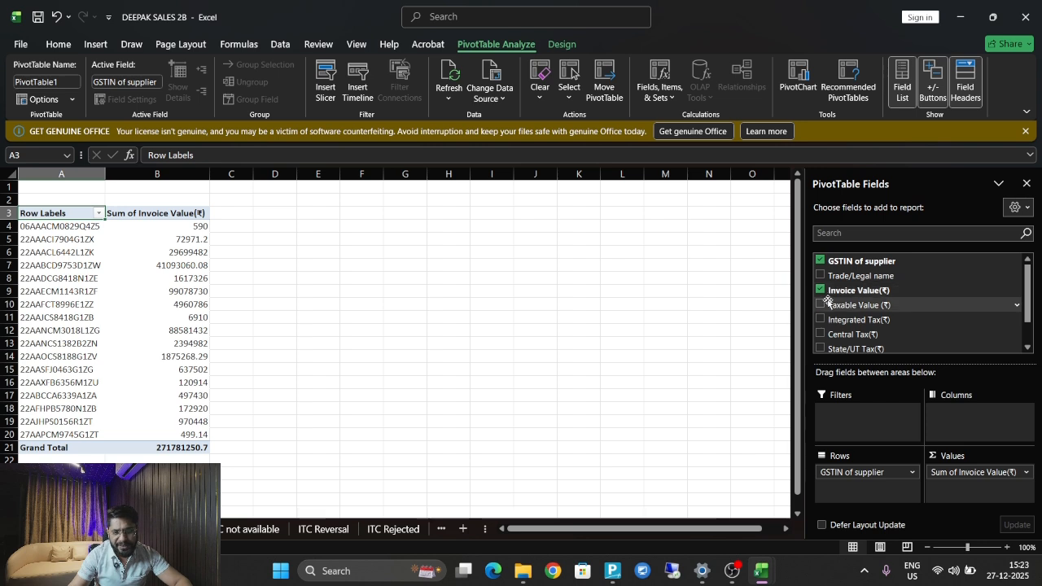
{"action": "left_click", "coordinate": [821, 305]}
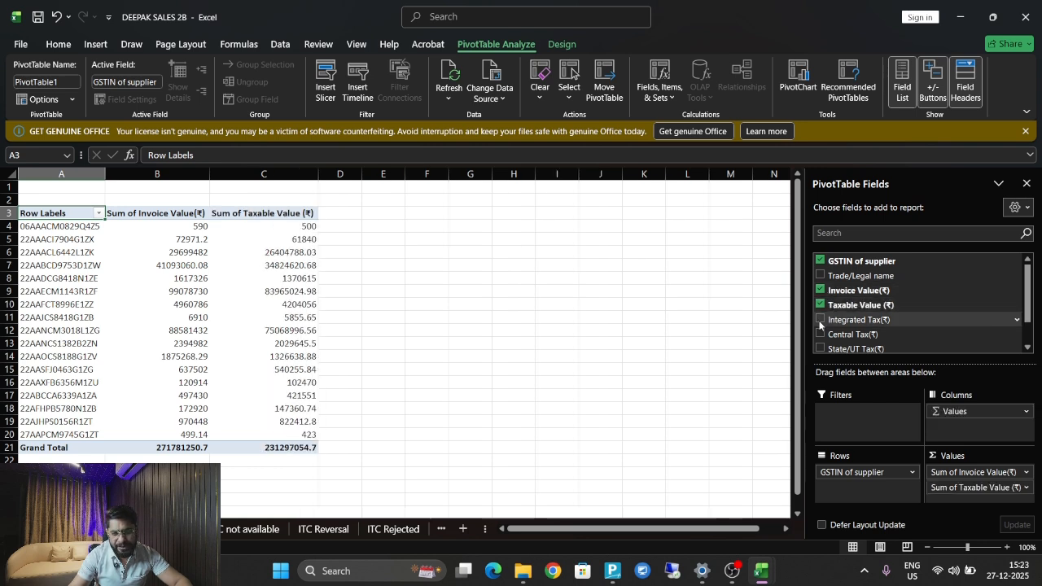
{"action": "left_click", "coordinate": [821, 321]}
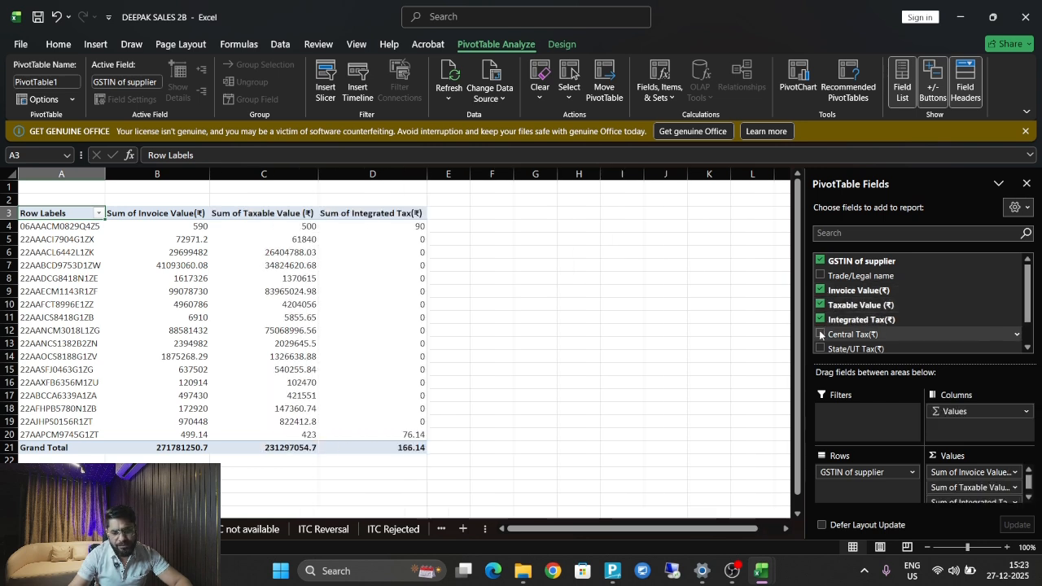
{"action": "left_click", "coordinate": [821, 334]}
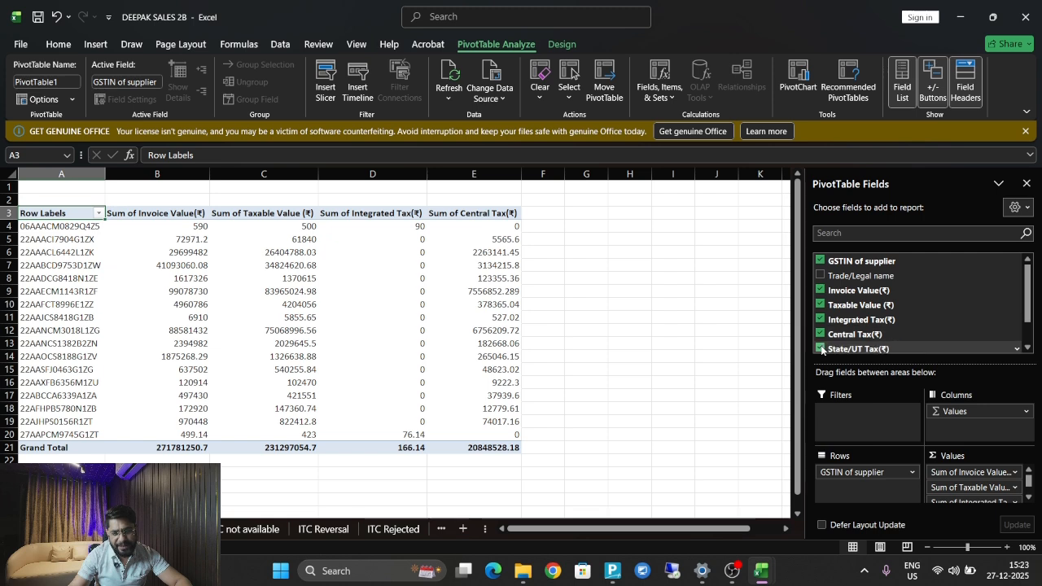
{"action": "left_click", "coordinate": [821, 349]}
{"action": "left_click", "coordinate": [1028, 349]}
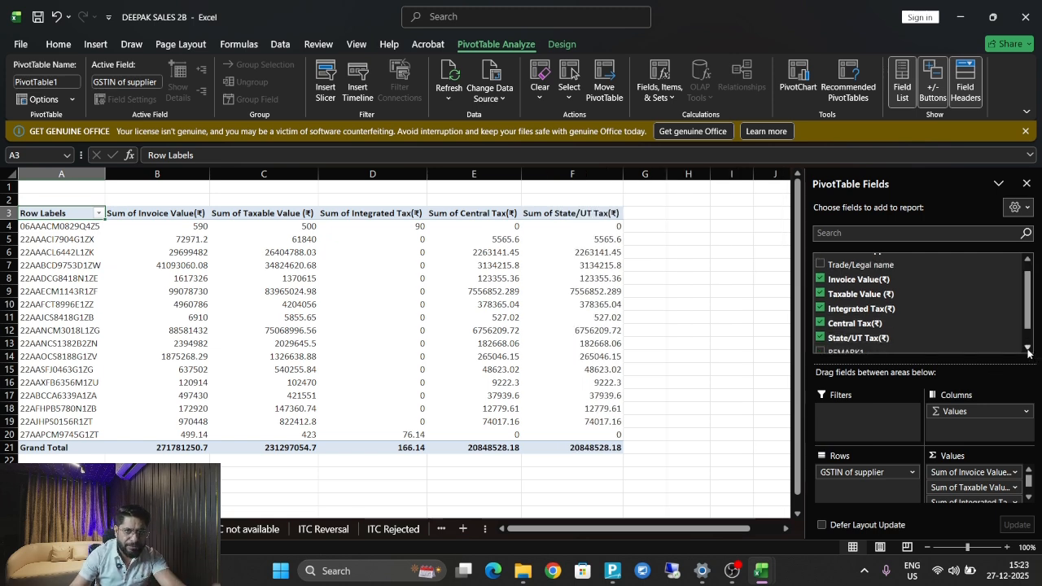
{"action": "left_click", "coordinate": [1028, 348]}
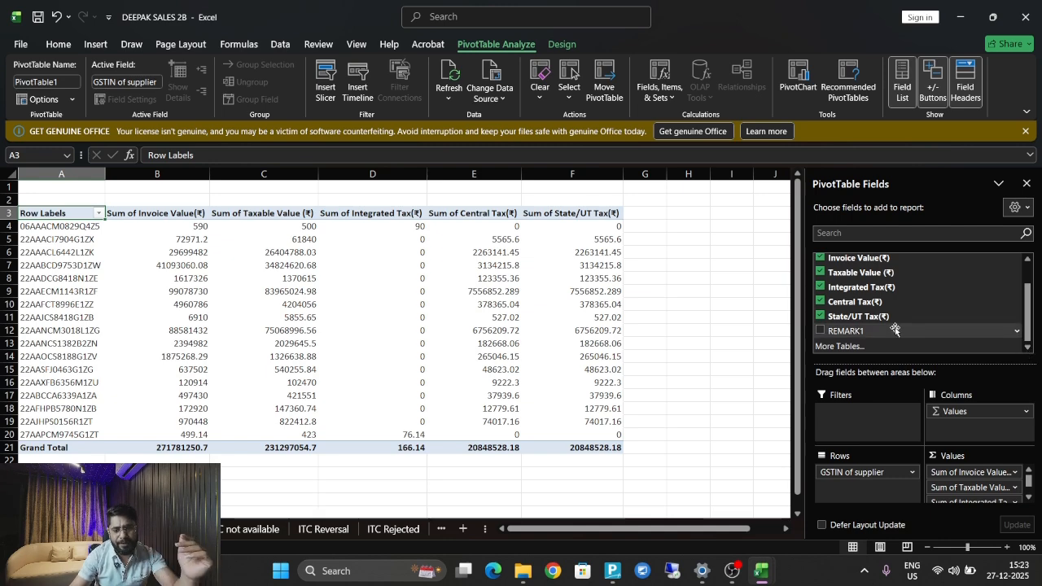
{"action": "left_click", "coordinate": [821, 331]}
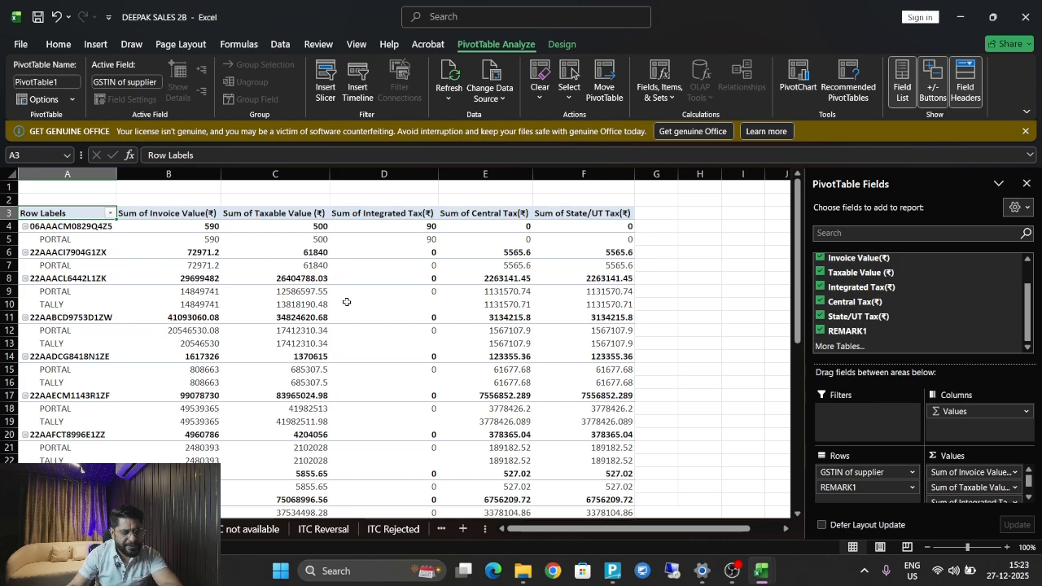
Inspect the first GSTIN's PORTAL row and its portal invoice value.
{"action": "left_click_drag", "start_coordinate": [801, 260], "coordinate": [783, 211]}
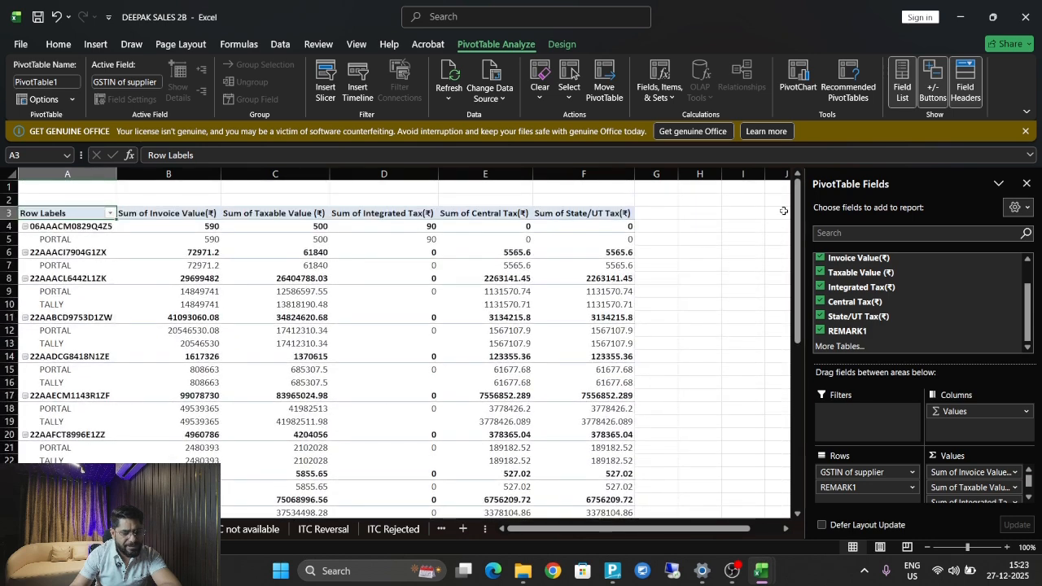
{"action": "left_click", "coordinate": [53, 227]}
{"action": "left_click", "coordinate": [58, 239]}
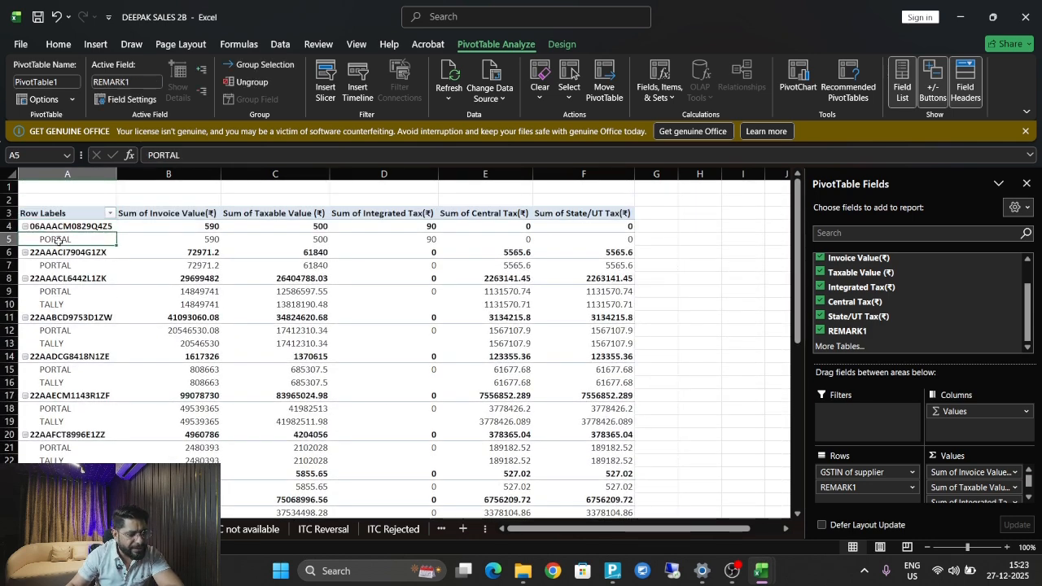
{"action": "left_click", "coordinate": [210, 240]}
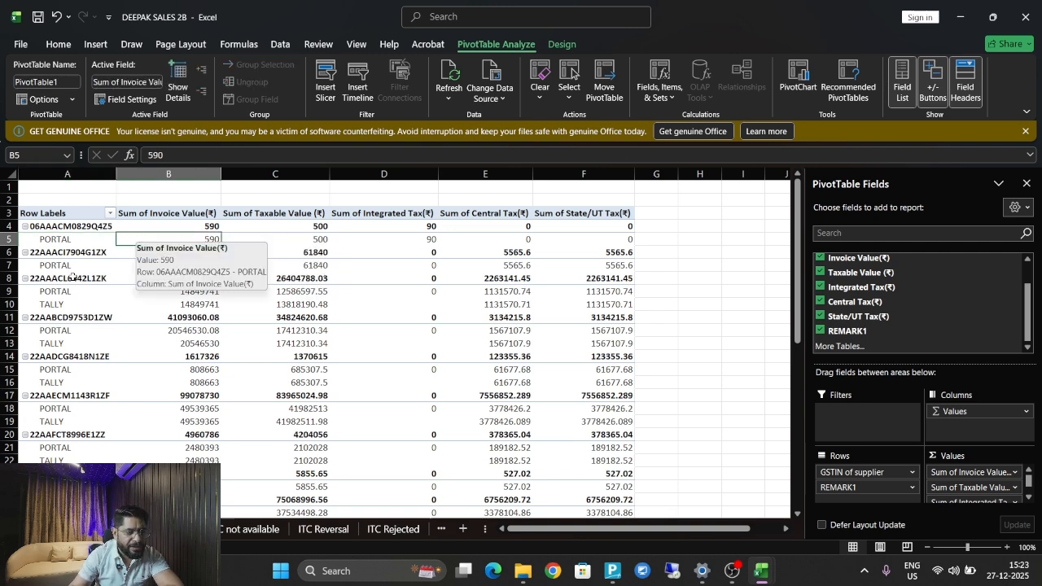
{"action": "left_click", "coordinate": [53, 266]}
{"action": "left_click", "coordinate": [196, 266]}
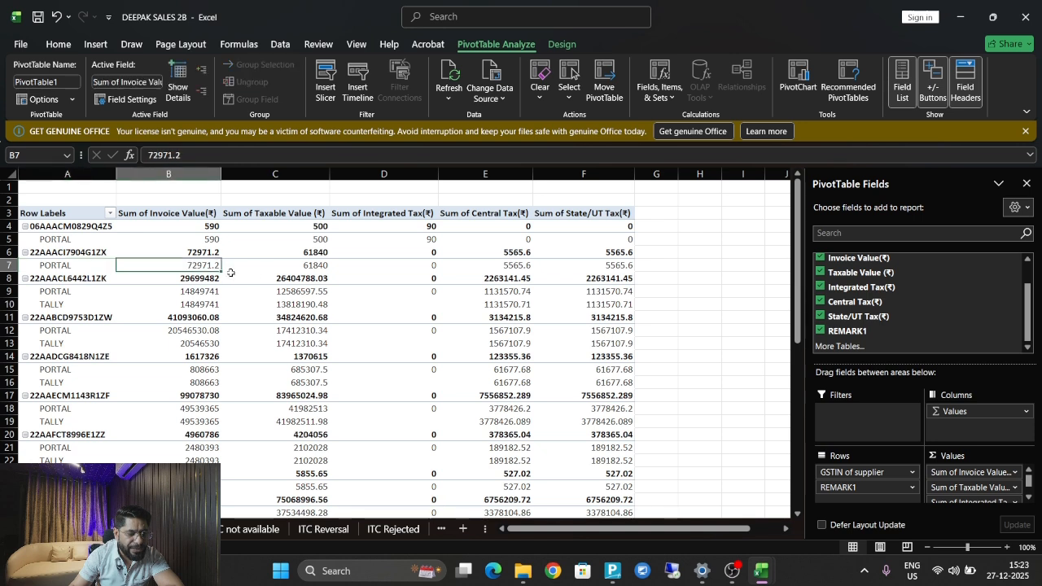
{"action": "left_click", "coordinate": [307, 266]}
{"action": "left_click", "coordinate": [186, 264]}
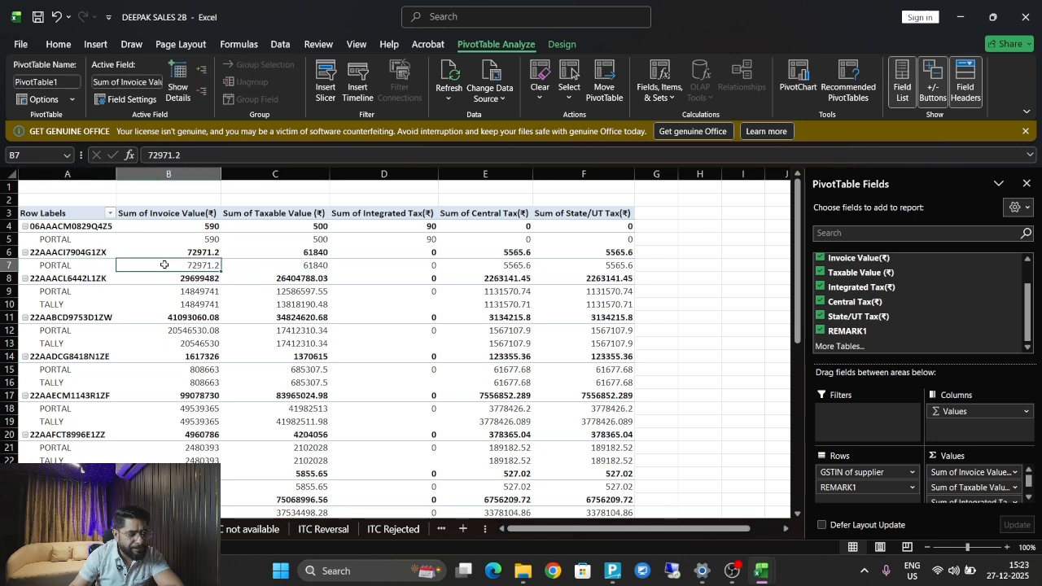
{"action": "left_click", "coordinate": [301, 265]}
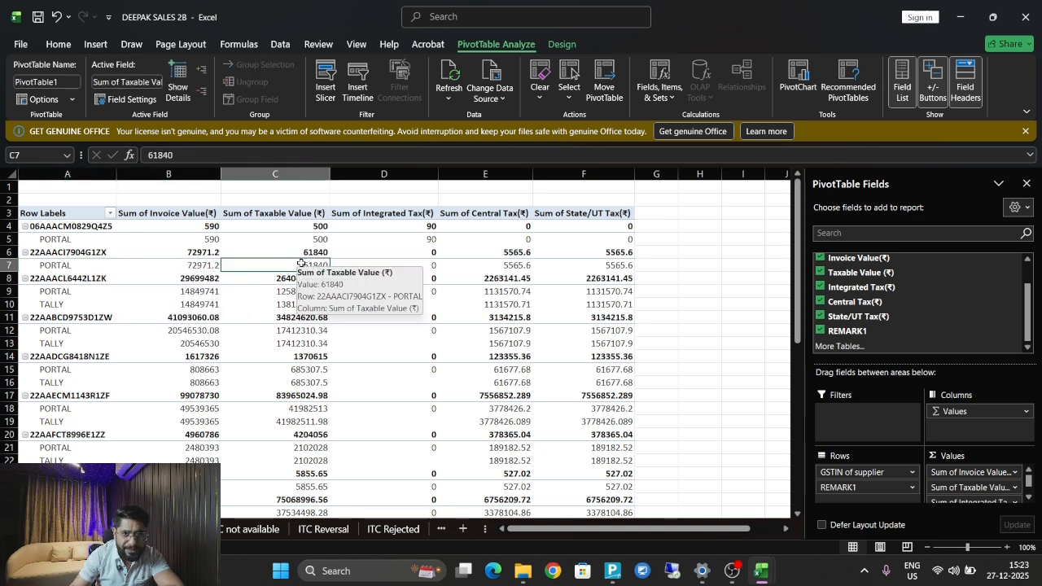
{"action": "left_click", "coordinate": [464, 333]}
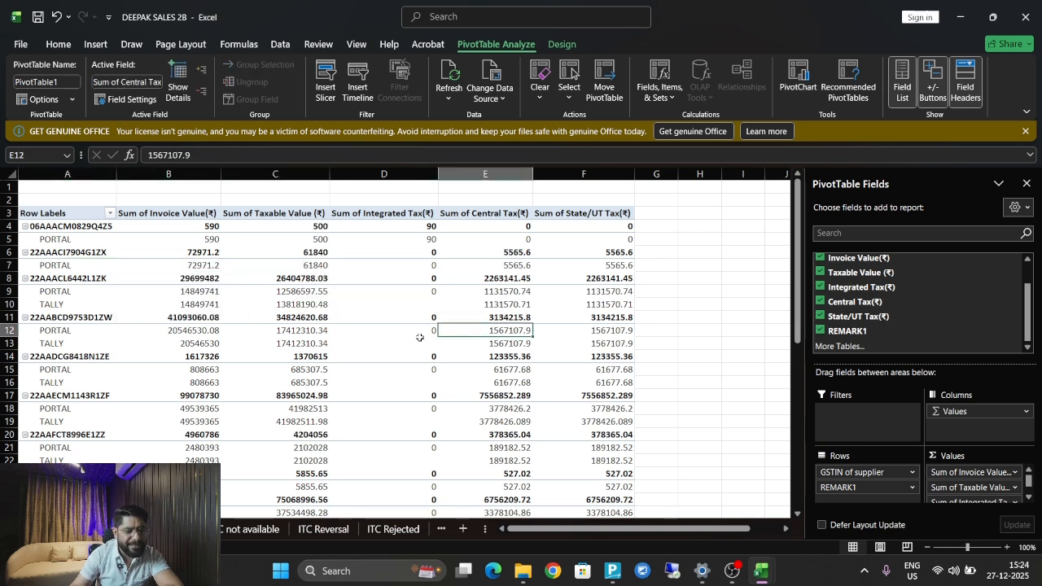
{"action": "left_click", "coordinate": [75, 294]}
{"action": "left_click", "coordinate": [184, 307]}
{"action": "left_click", "coordinate": [189, 294]}
{"action": "left_click", "coordinate": [185, 309]}
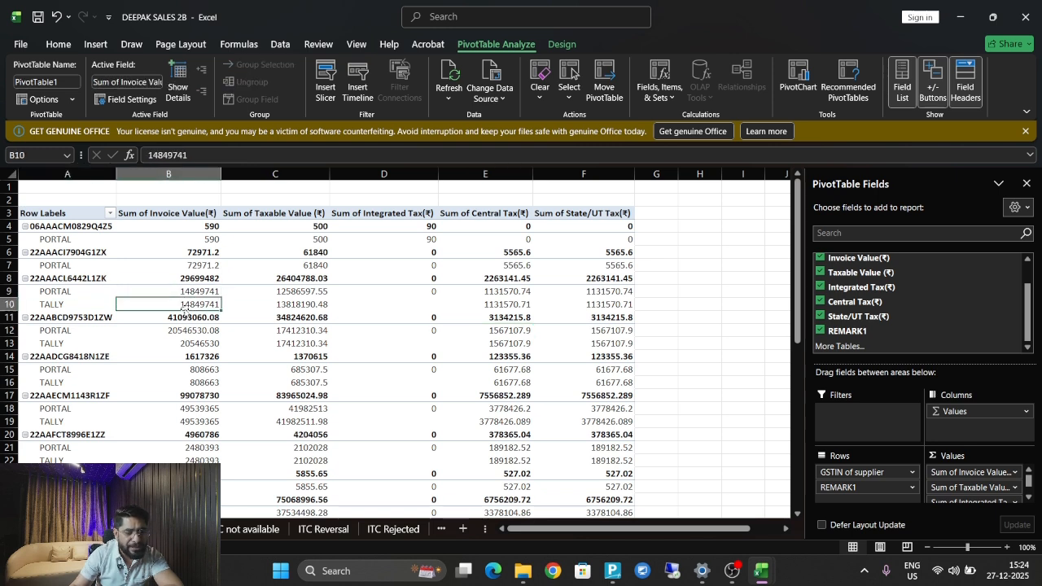
{"action": "left_click", "coordinate": [203, 344]}
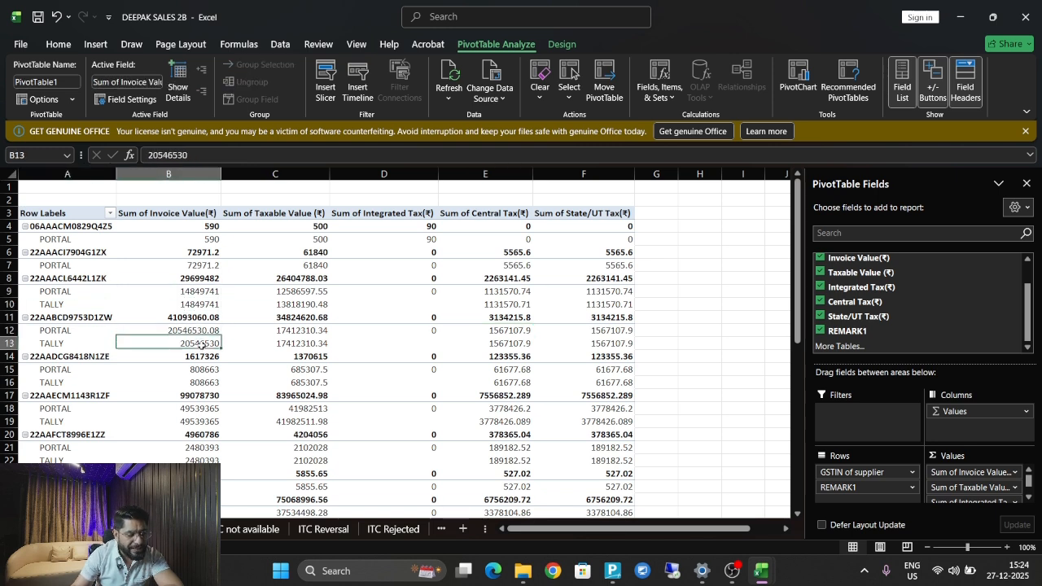
{"action": "left_click", "coordinate": [204, 332]}
{"action": "left_click", "coordinate": [206, 343]}
{"action": "left_click", "coordinate": [206, 331]}
{"action": "left_click", "coordinate": [205, 343]}
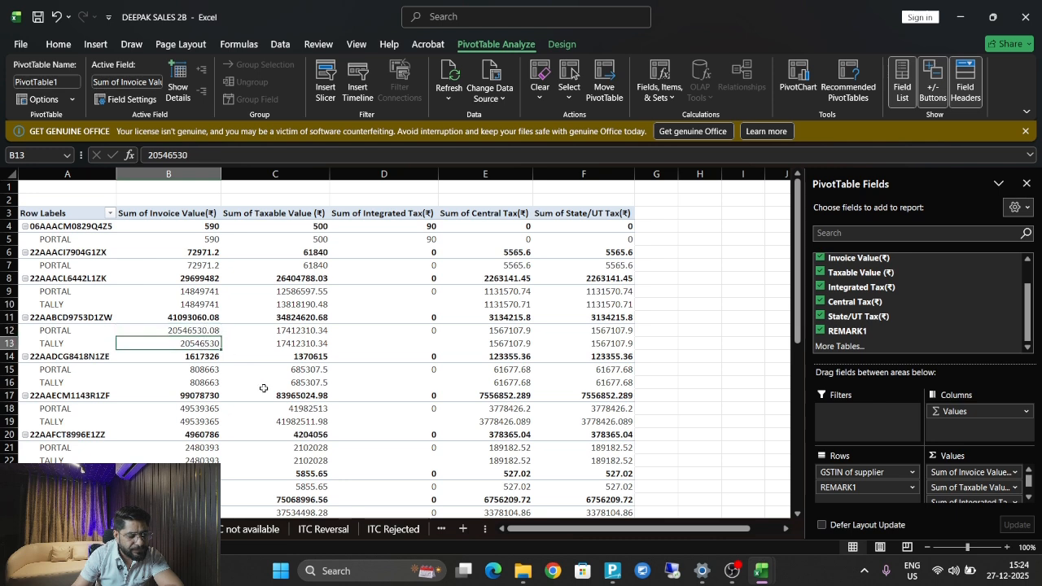
{"action": "left_click", "coordinate": [216, 370]}
{"action": "left_click", "coordinate": [209, 383]}
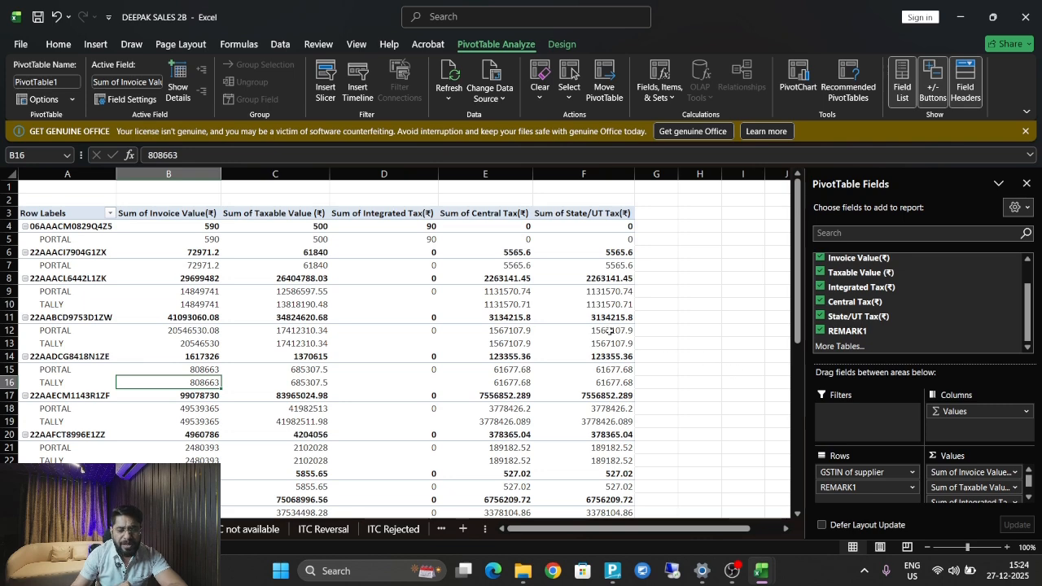
{"action": "left_click", "coordinate": [486, 290]}
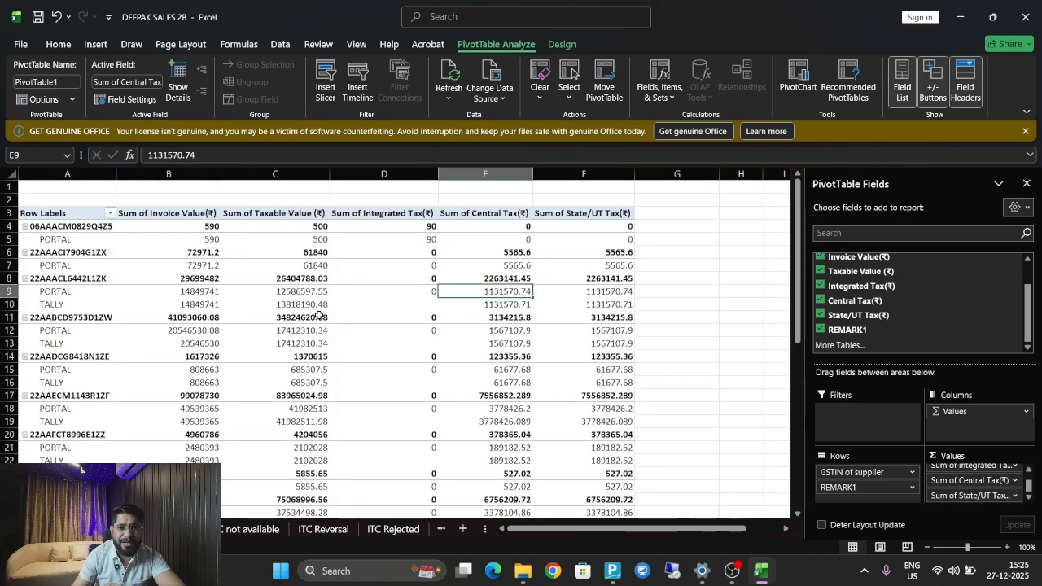
{"action": "left_click", "coordinate": [94, 290]}
{"action": "left_click", "coordinate": [195, 290]}
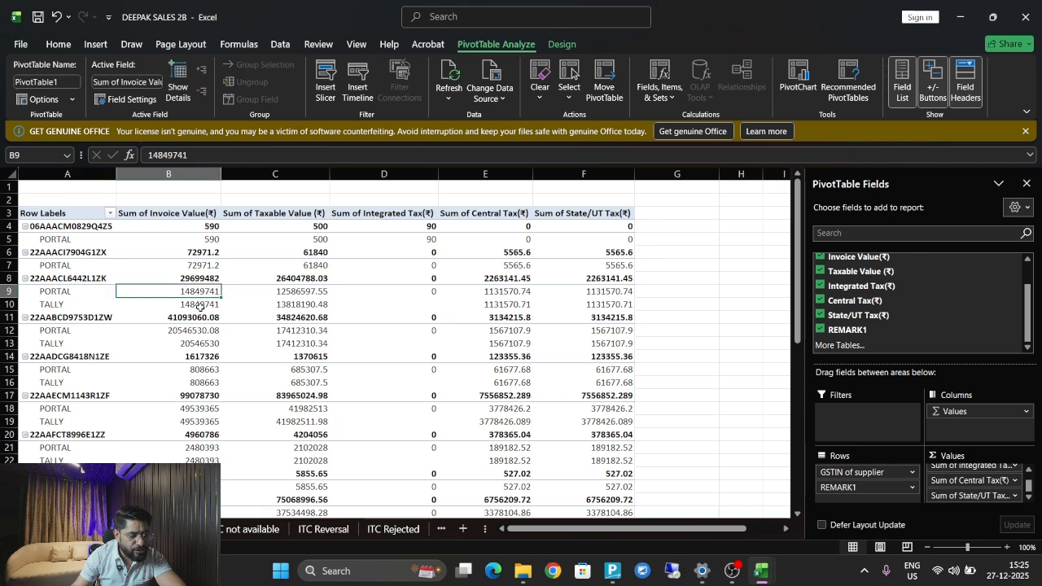
{"action": "left_click", "coordinate": [200, 306]}
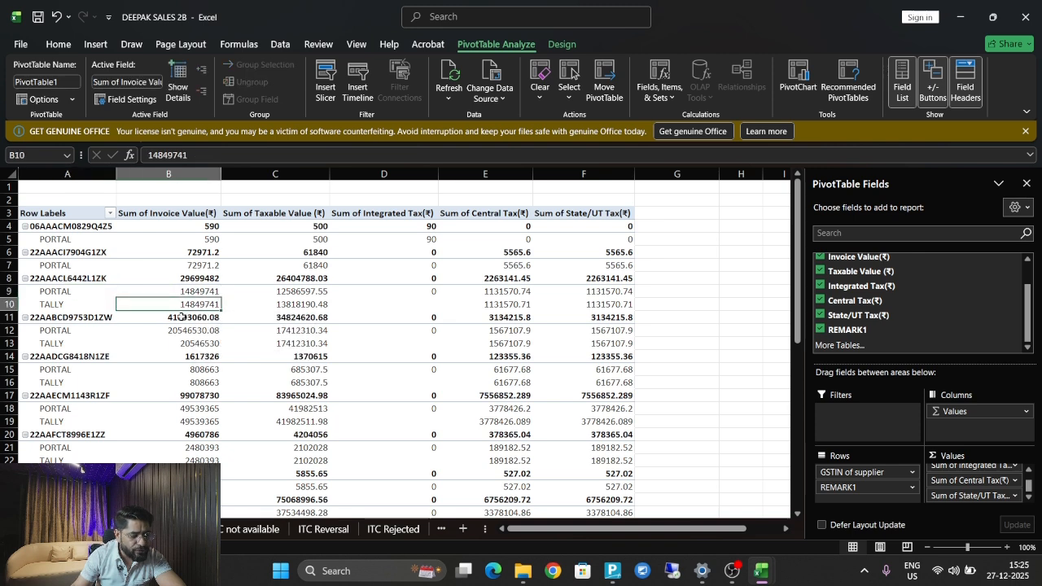
{"action": "left_click", "coordinate": [184, 331]}
{"action": "left_click", "coordinate": [193, 343]}
{"action": "left_click", "coordinate": [196, 371]}
{"action": "left_click", "coordinate": [203, 383]}
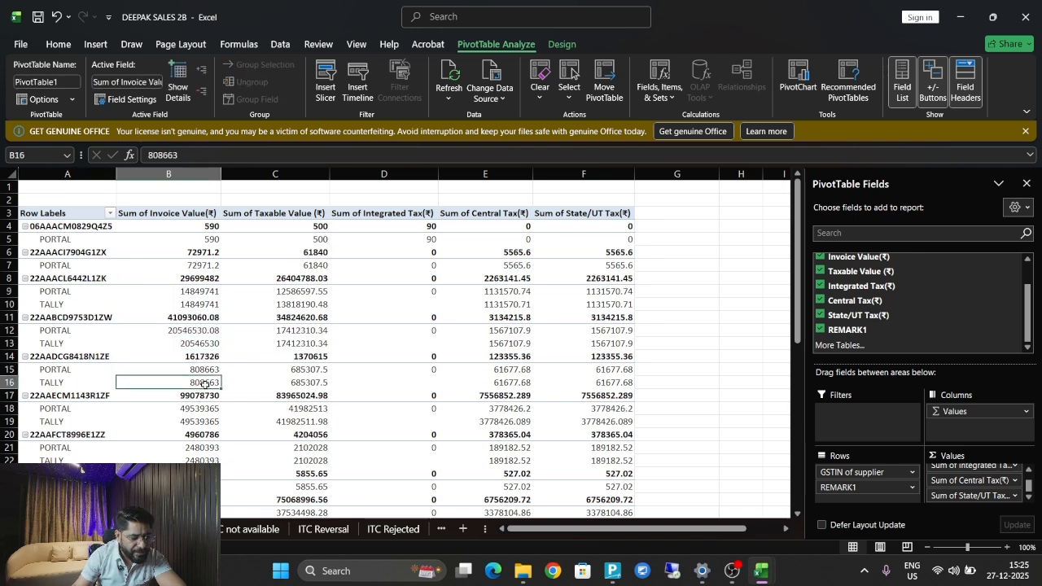
{"action": "key", "text": "Down"}
{"action": "key", "text": "Down"}
{"action": "key", "text": "Down"}
{"action": "key", "text": "Down"}
{"action": "key", "text": "Down"}
{"action": "key", "text": "Down"}
{"action": "key", "text": "Down"}
{"action": "key", "text": "Down"}
{"action": "key", "text": "Down"}
{"action": "key", "text": "Down"}
{"action": "key", "text": "Down"}
{"action": "key", "text": "Down"}
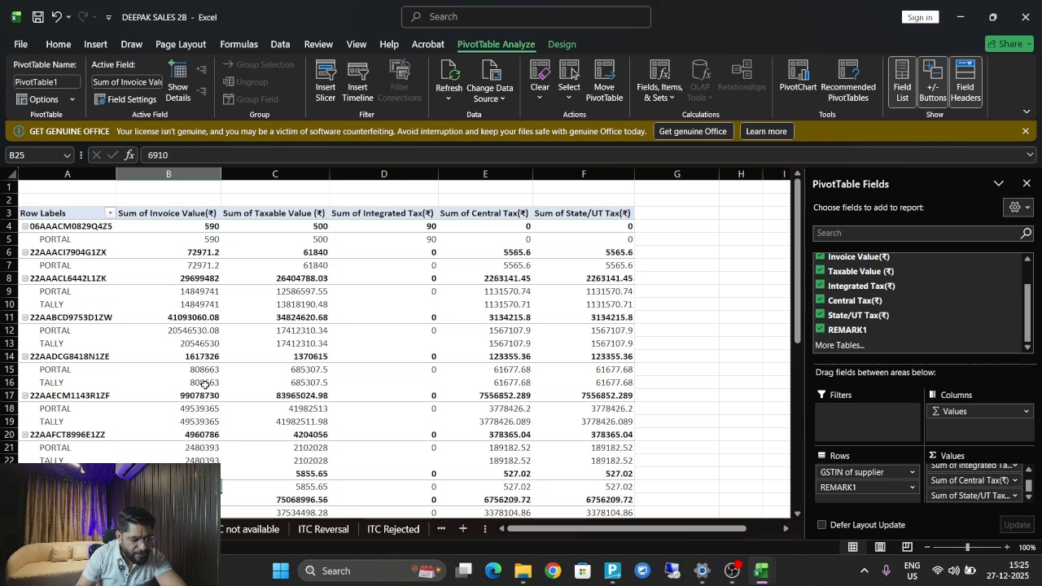
{"action": "key", "text": "Down"}
{"action": "key", "text": "Up"}
{"action": "key", "text": "Up"}
{"action": "key", "text": "Up"}
{"action": "key", "text": "Up"}
{"action": "key", "text": "Up"}
{"action": "key", "text": "Up"}
{"action": "key", "text": "Left"}
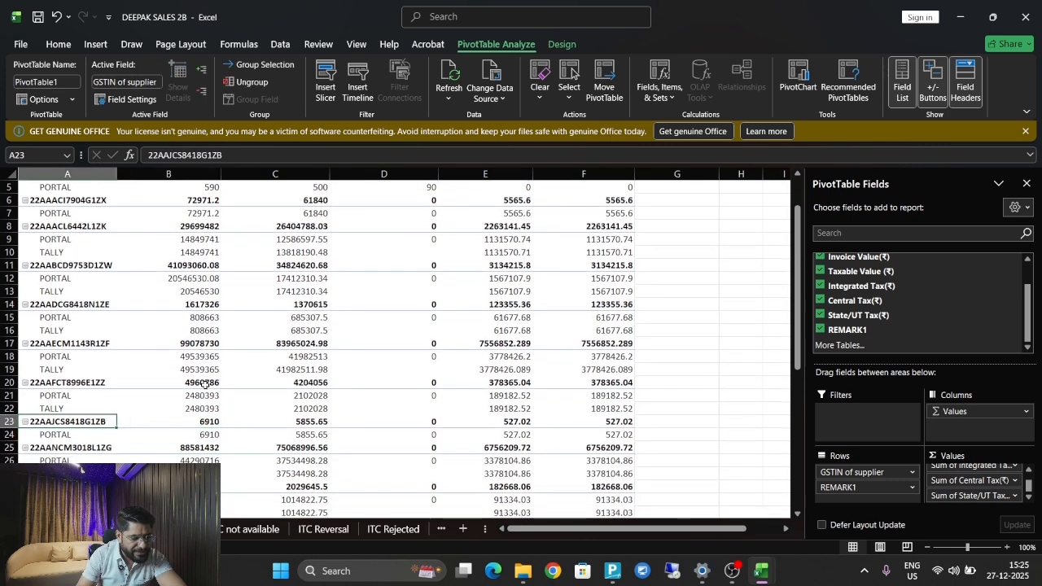
{"action": "key", "text": "Right"}
{"action": "key", "text": "Right"}
{"action": "key", "text": "Right"}
{"action": "key", "text": "Left"}
{"action": "key", "text": "Left"}
{"action": "key", "text": "Left"}
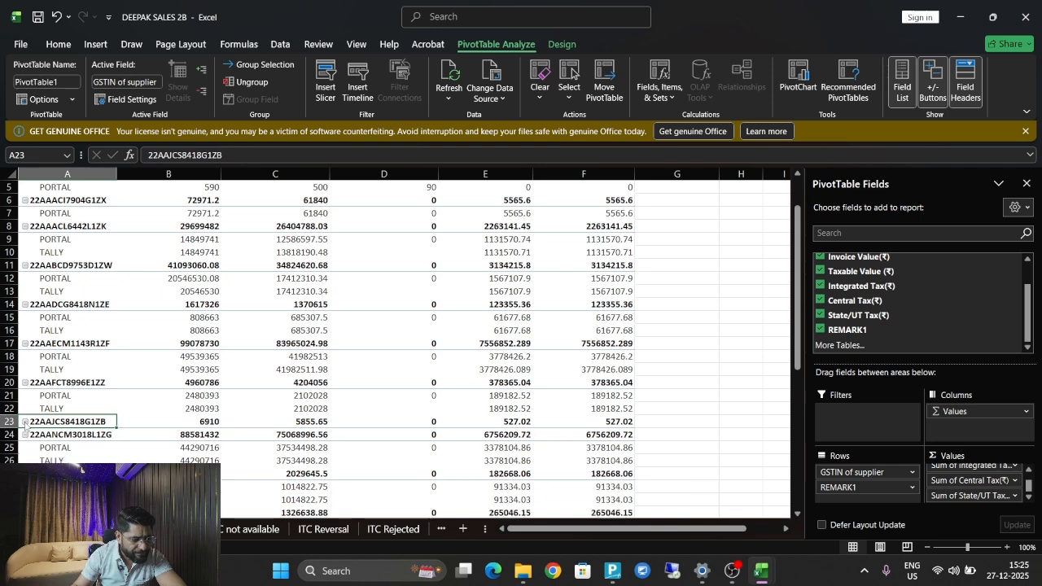
{"action": "left_click", "coordinate": [205, 432]}
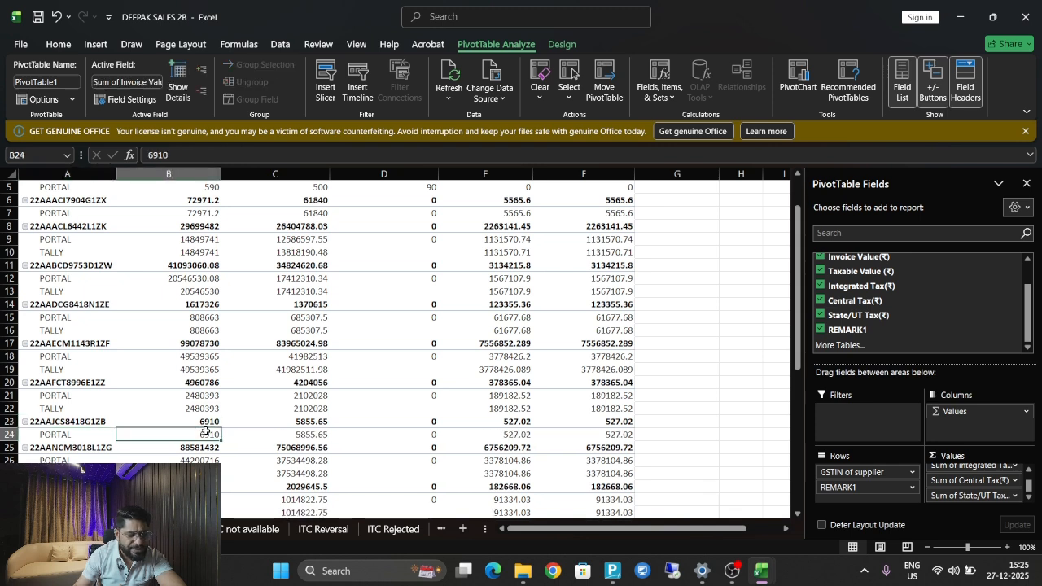
{"action": "left_click", "coordinate": [305, 438]}
{"action": "left_click", "coordinate": [364, 434]}
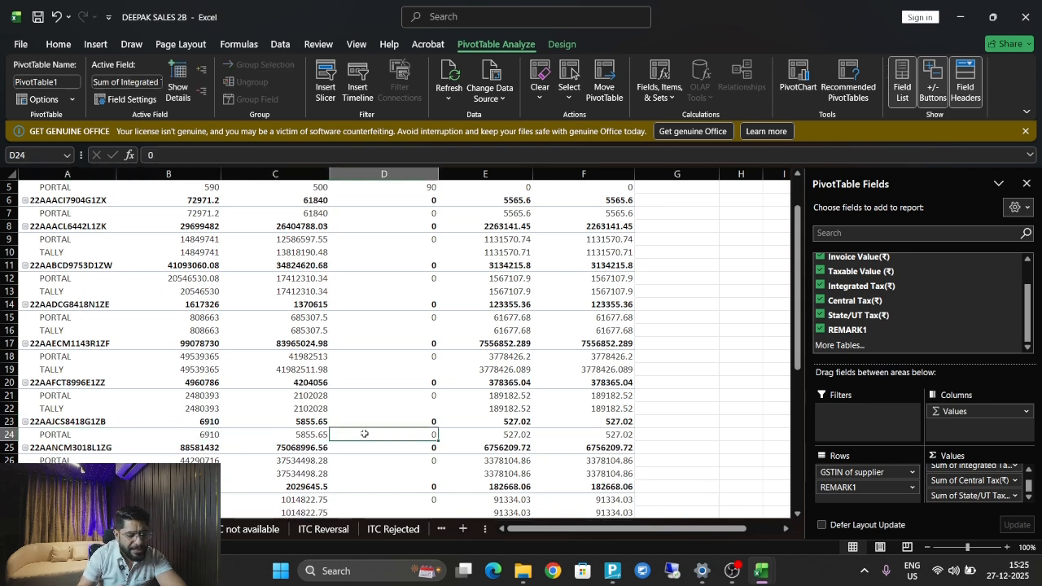
{"action": "key", "text": "Left"}
{"action": "key", "text": "Left"}
{"action": "key", "text": "Left"}
{"action": "key", "text": "Down"}
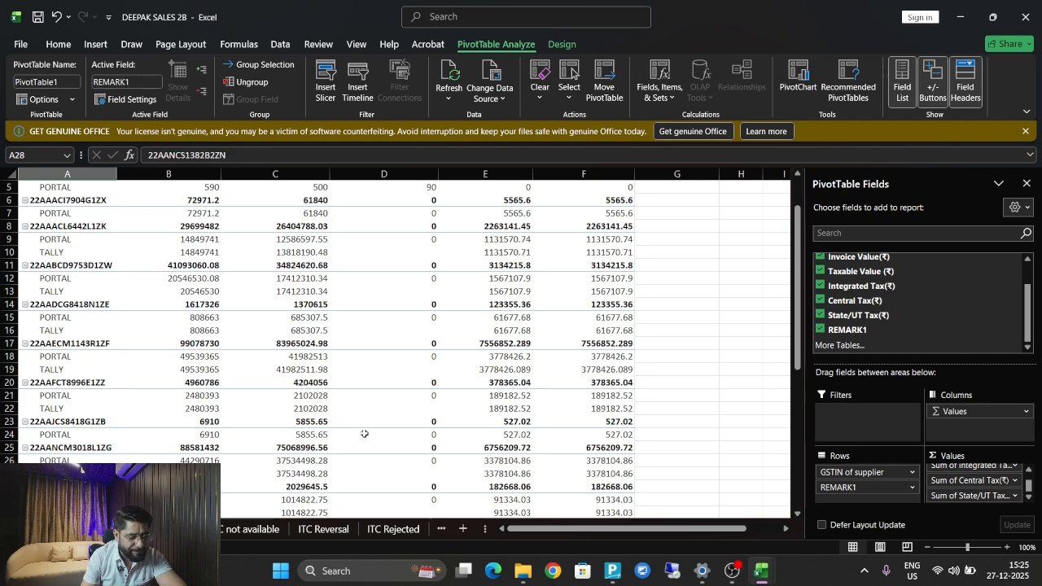
{"action": "key", "text": "Down"}
{"action": "key", "text": "Right"}
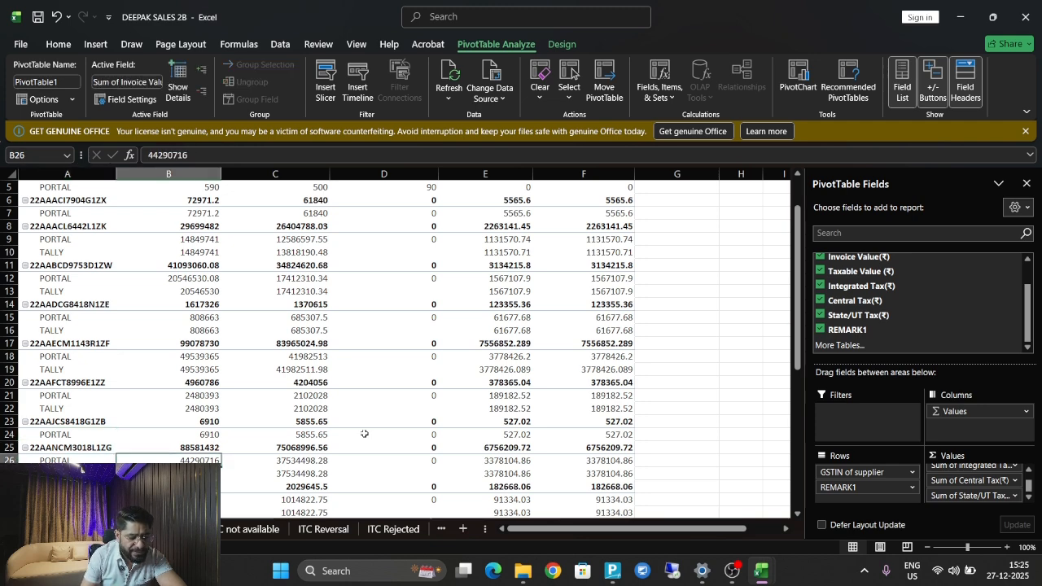
{"action": "key", "text": "Left"}
{"action": "key", "text": "Right"}
{"action": "key", "text": "Down"}
{"action": "key", "text": "Down"}
{"action": "key", "text": "Down"}
{"action": "key", "text": "Down"}
{"action": "key", "text": "Down"}
{"action": "key", "text": "Down"}
{"action": "key", "text": "Down"}
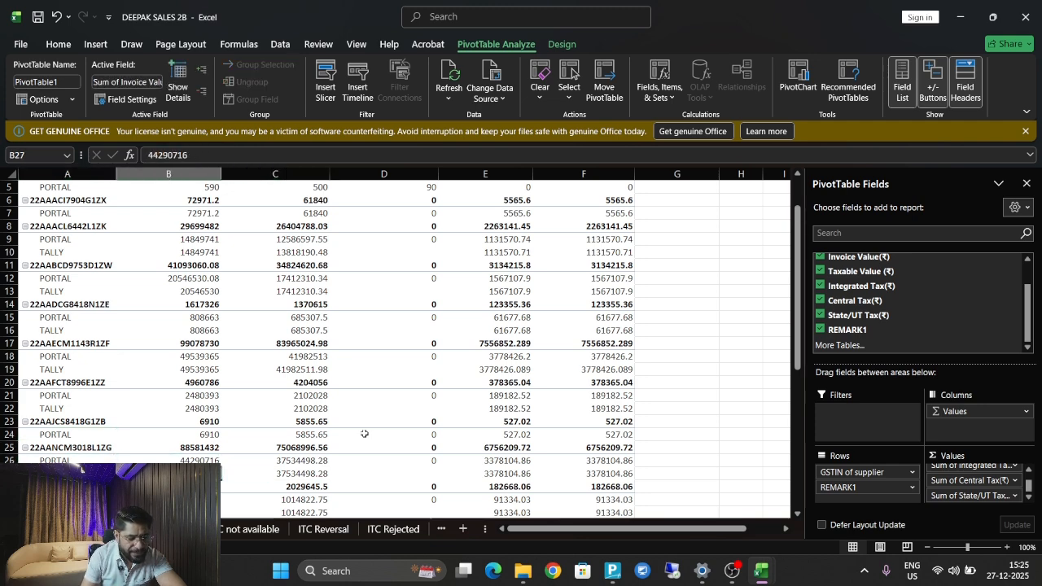
{"action": "key", "text": "Up"}
{"action": "key", "text": "Up"}
{"action": "key", "text": "Up"}
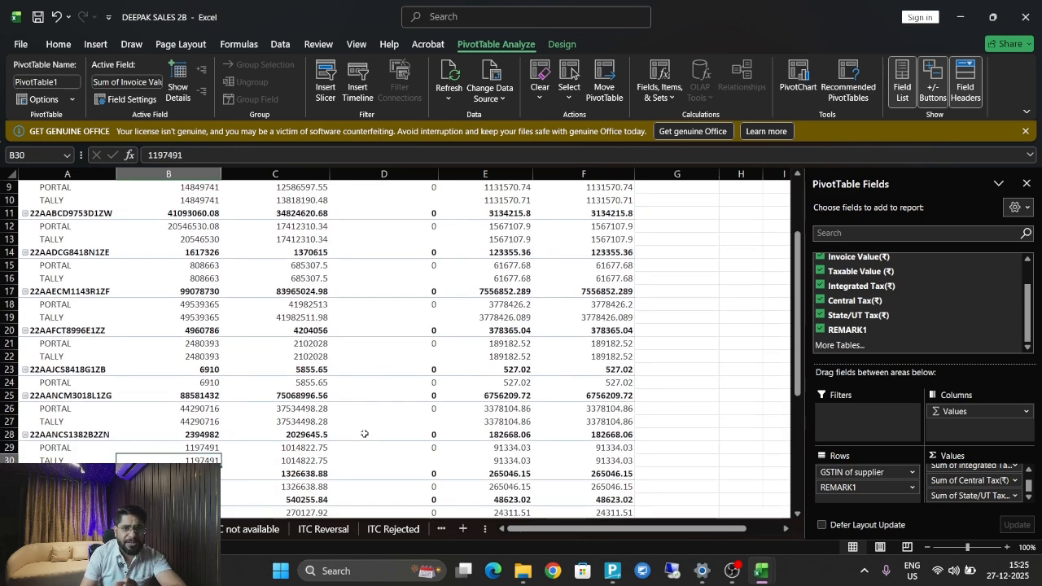
{"action": "key", "text": "Down"}
{"action": "key", "text": "Down"}
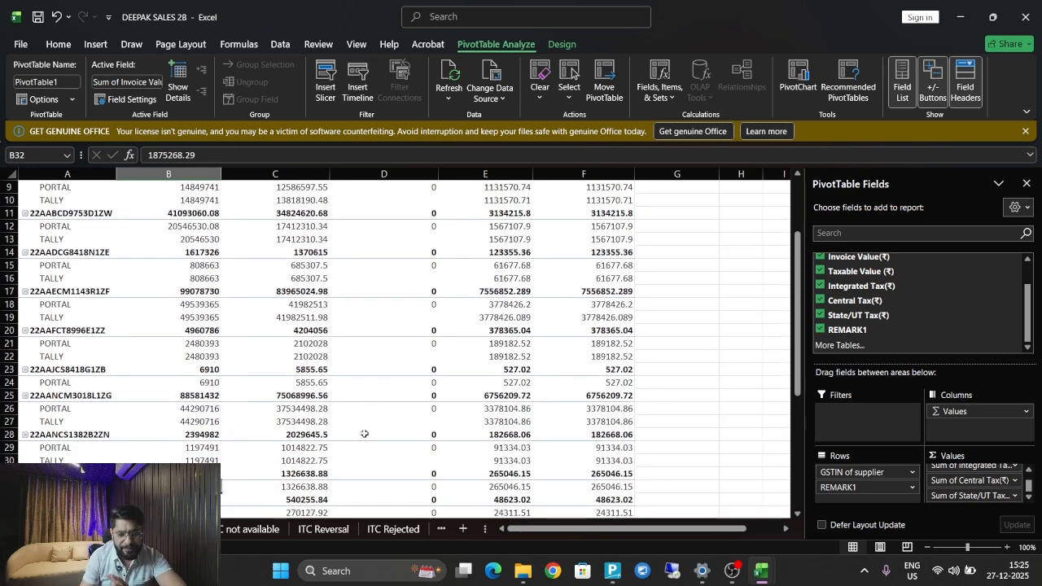
{"action": "scroll", "coordinate": [936, 317], "scroll_direction": "up", "scroll_amount": 1}
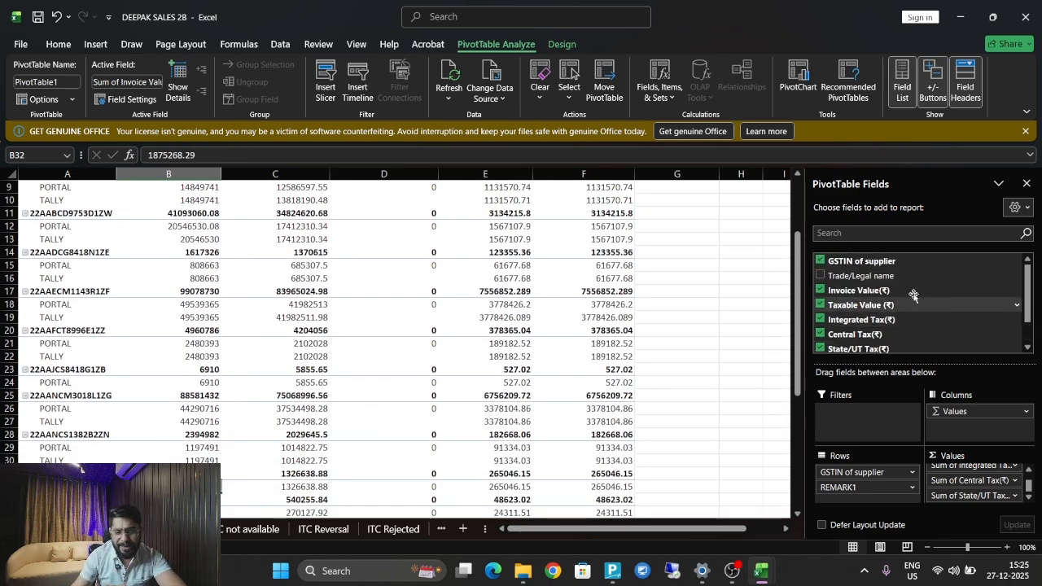
Add Trade/Legal name to the pivot rows and return to the top of the table.
{"action": "left_click", "coordinate": [821, 276]}
{"action": "left_click", "coordinate": [192, 304]}
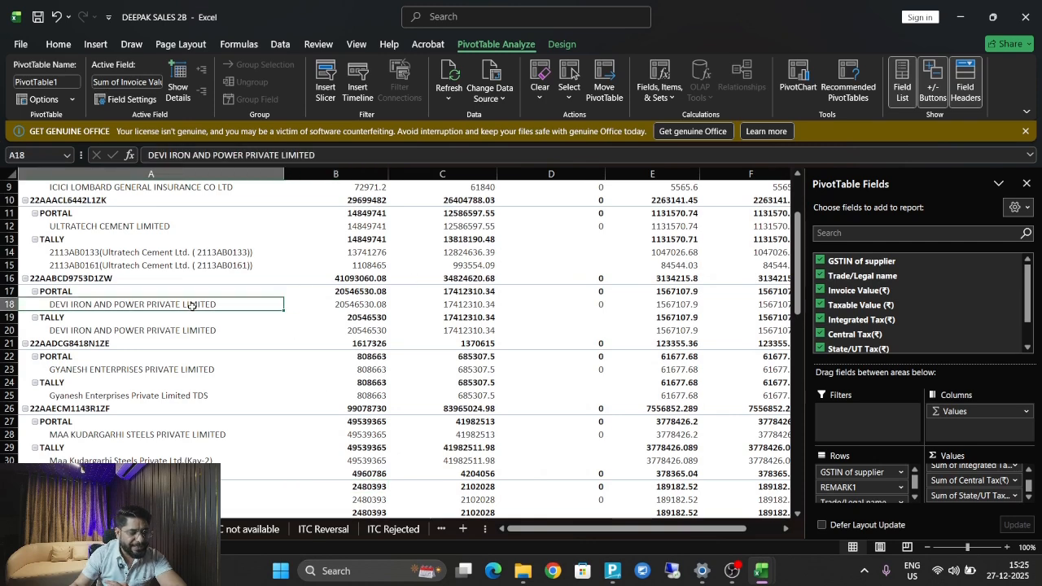
{"action": "key", "text": "Down"}
{"action": "key", "text": "Up"}
{"action": "key", "text": "Up"}
{"action": "key", "text": "Up"}
{"action": "key", "text": "Up"}
{"action": "key", "text": "Up"}
{"action": "key", "text": "Up"}
{"action": "key", "text": "Up"}
{"action": "key", "text": "Up"}
{"action": "key", "text": "Up"}
{"action": "key", "text": "Up"}
{"action": "key", "text": "Up"}
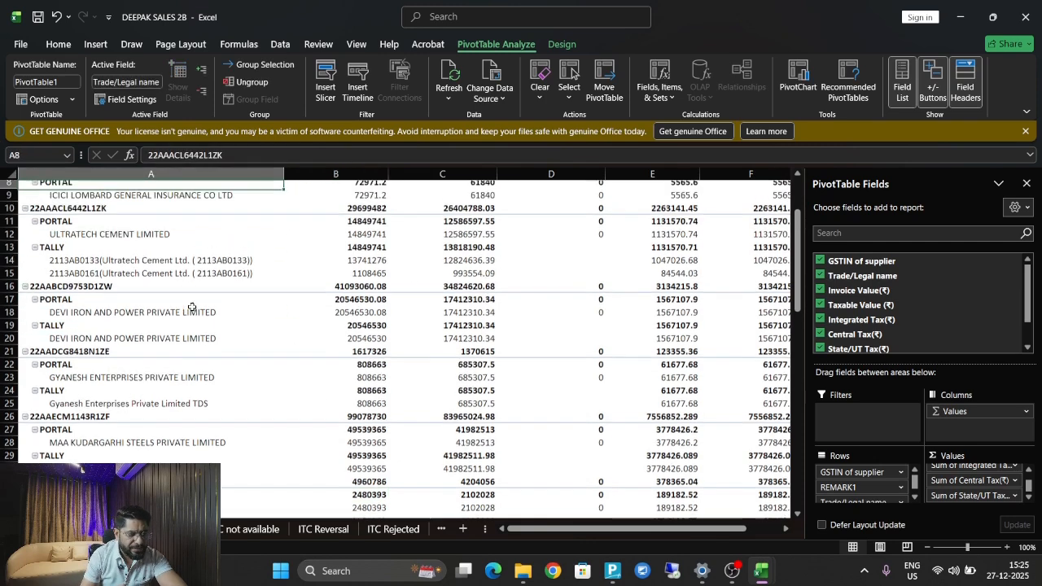
{"action": "key", "text": "ctrl+Home"}
{"action": "key", "text": "Down"}
{"action": "key", "text": "Down"}
{"action": "key", "text": "Down"}
{"action": "key", "text": "Down"}
{"action": "key", "text": "Down"}
{"action": "key", "text": "Right"}
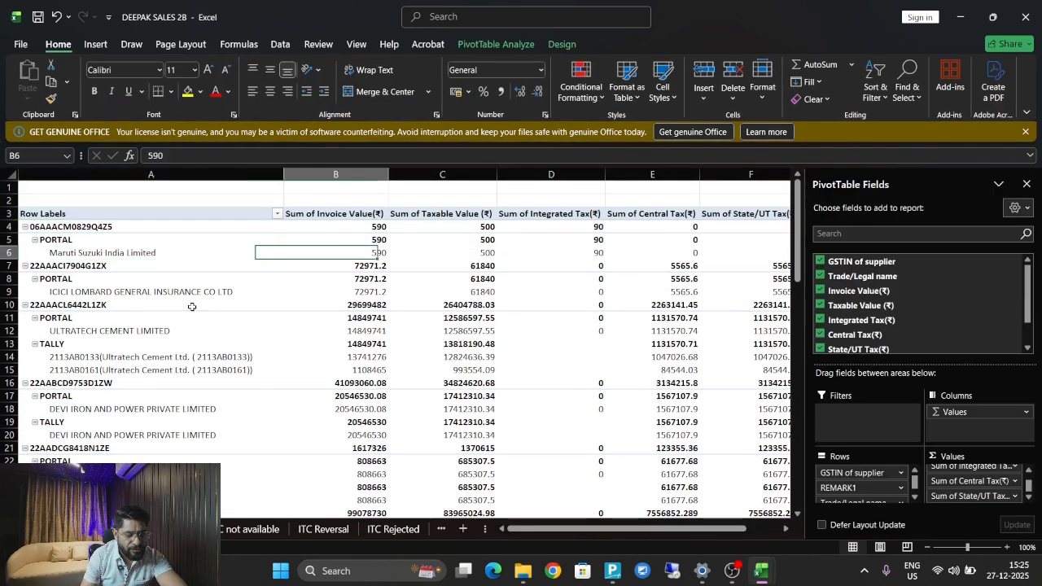
Check the Maruti Suzuki row and compare the ICICI Lombard row's invoice and tax amounts.
{"action": "key", "text": "Left"}
{"action": "key", "text": "Down"}
{"action": "key", "text": "Down"}
{"action": "key", "text": "Down"}
{"action": "key", "text": "Down"}
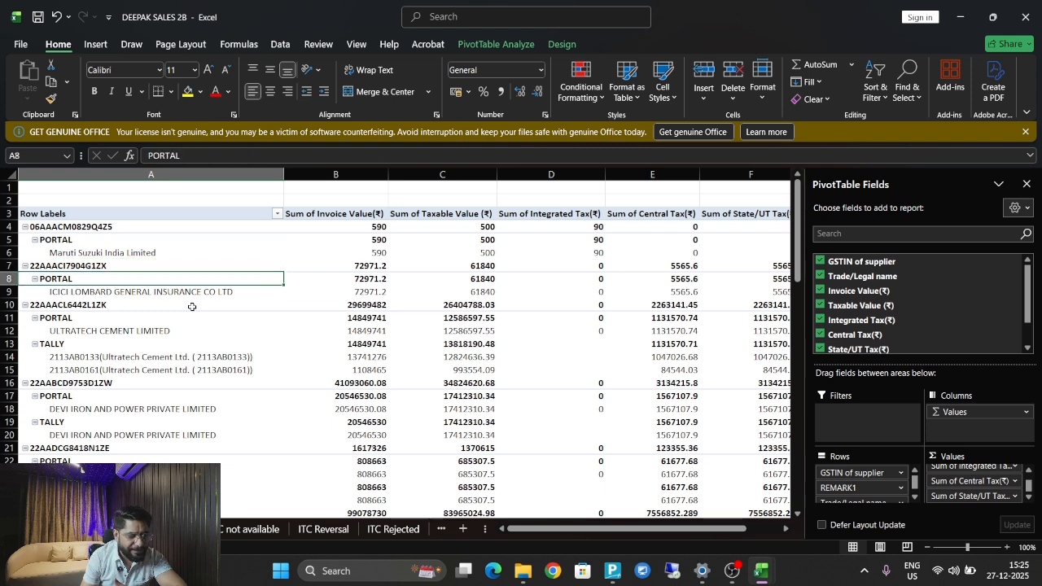
{"action": "key", "text": "Up"}
{"action": "key", "text": "Right"}
{"action": "key", "text": "Right"}
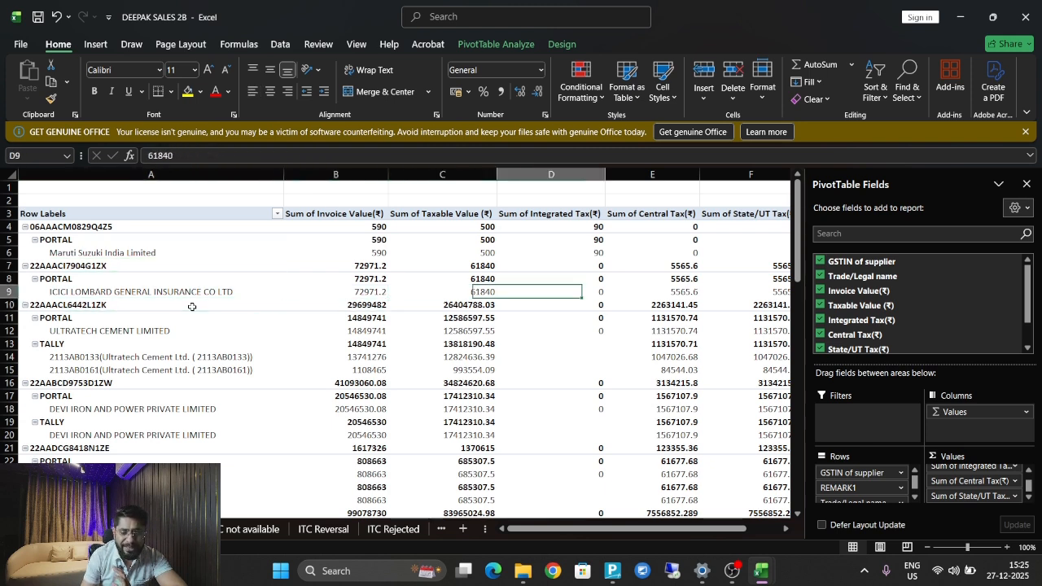
{"action": "key", "text": "Right"}
{"action": "key", "text": "Left"}
{"action": "key", "text": "Left"}
{"action": "key", "text": "Left"}
Compare UltraTech's portal name ULTRATECH CEMENT LIMITED with its Tally ledger names.
{"action": "key", "text": "Down"}
{"action": "key", "text": "Down"}
{"action": "key", "text": "Down"}
{"action": "key", "text": "Down"}
{"action": "key", "text": "Down"}
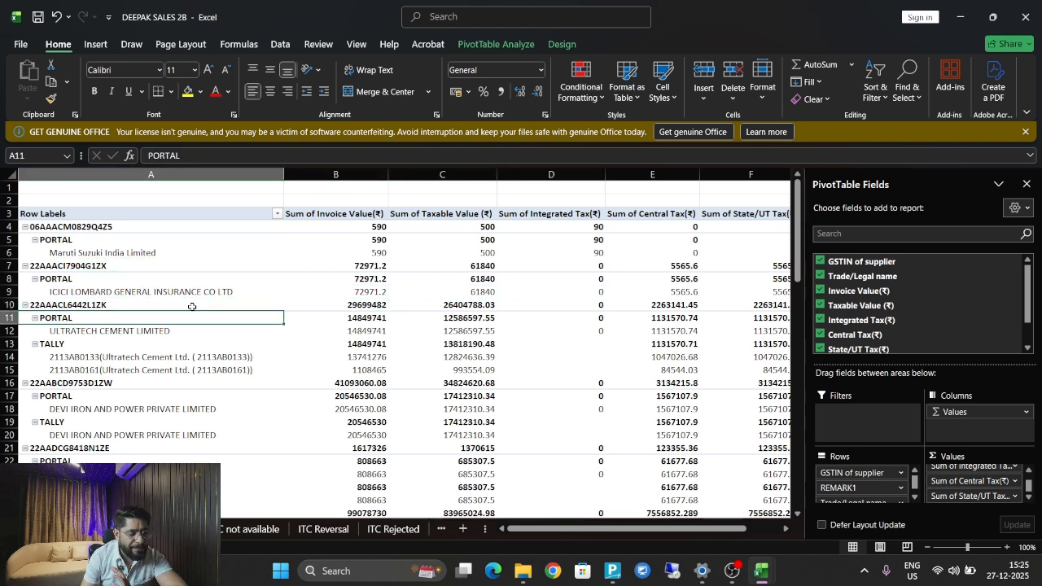
{"action": "key", "text": "Up"}
{"action": "key", "text": "Up"}
{"action": "key", "text": "Down"}
{"action": "key", "text": "Down"}
{"action": "key", "text": "Down"}
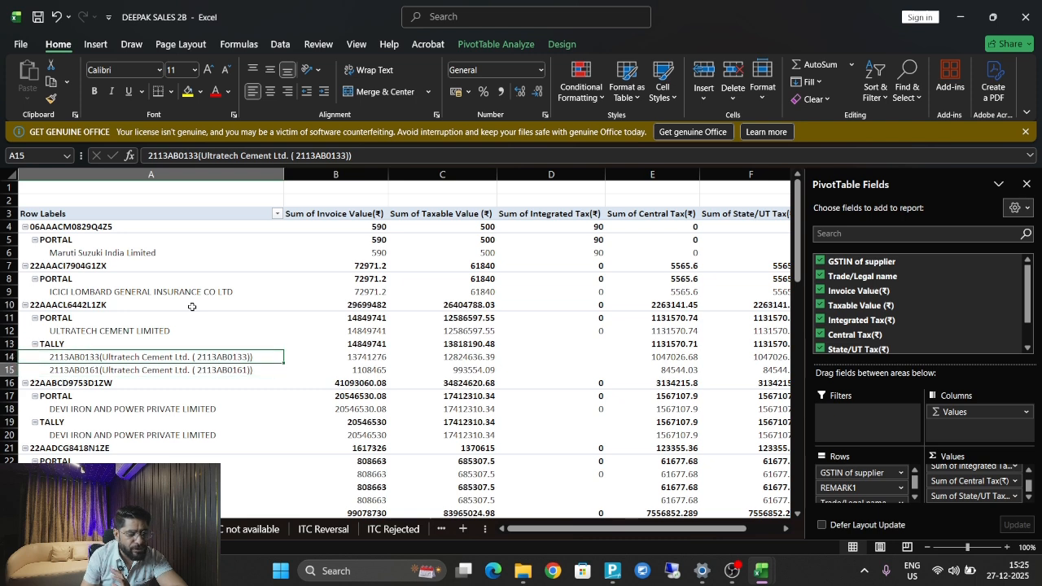
{"action": "key", "text": "Up"}
{"action": "key", "text": "Down"}
{"action": "key", "text": "Up"}
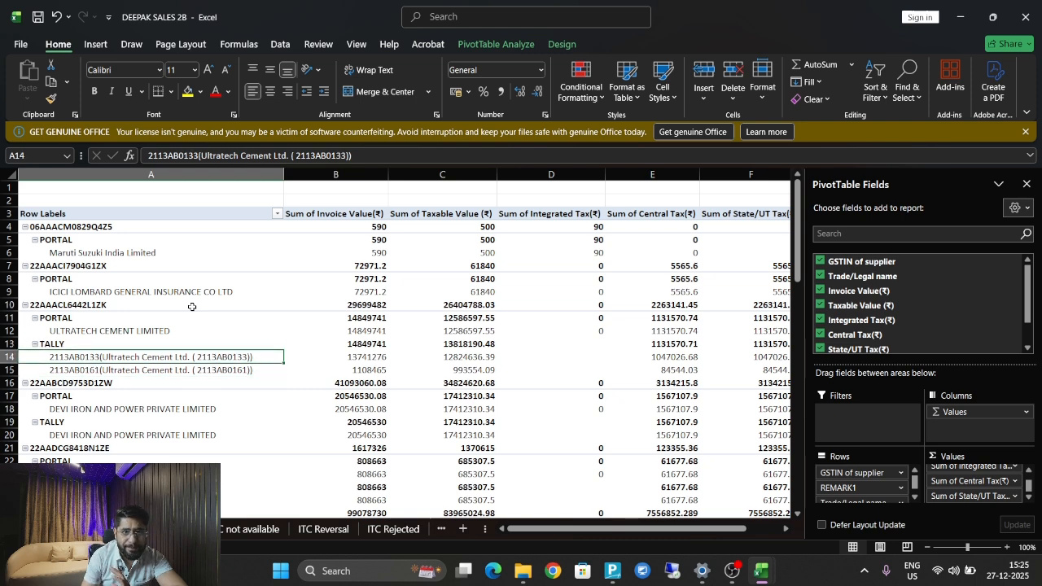
{"action": "key", "text": "Up"}
{"action": "key", "text": "Up"}
Confirm UltraTech's portal and Tally invoice totals both show 14849741.
{"action": "key", "text": "Right"}
{"action": "key", "text": "Left"}
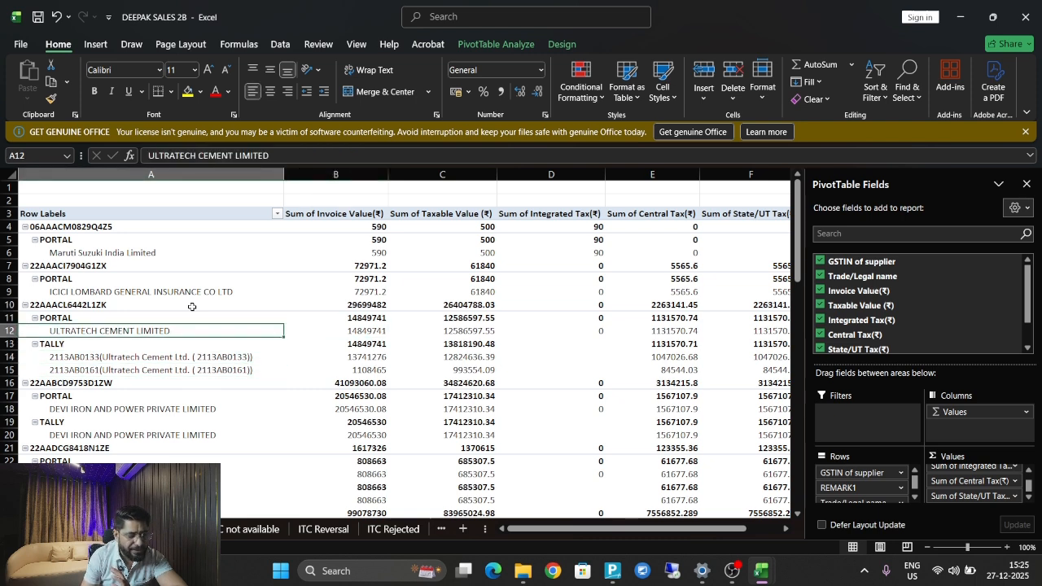
{"action": "key", "text": "Right"}
{"action": "key", "text": "Right"}
{"action": "key", "text": "Left"}
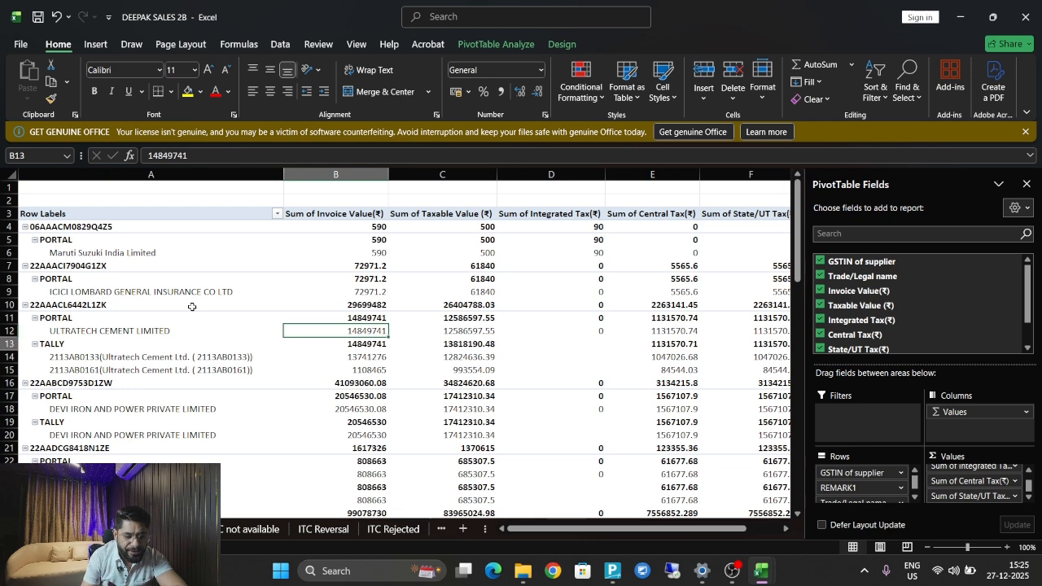
{"action": "key", "text": "Down"}
{"action": "key", "text": "Down"}
{"action": "key", "text": "Down"}
{"action": "key", "text": "Up"}
{"action": "key", "text": "Up"}
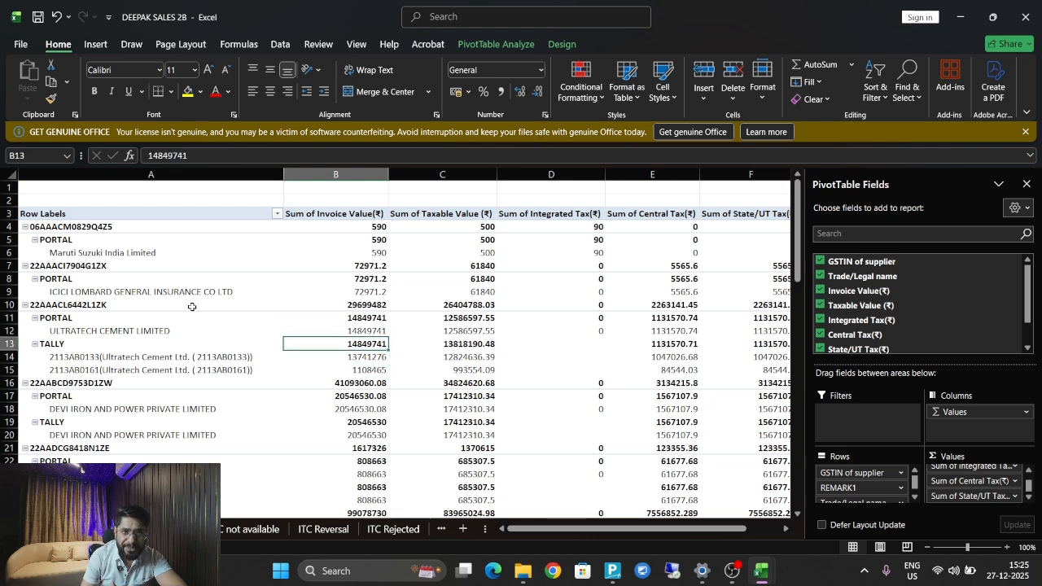
Check DEVI IRON AND POWER's portal invoice total of 20546530.08.
{"action": "key", "text": "Down"}
{"action": "key", "text": "Down"}
{"action": "key", "text": "Down"}
{"action": "key", "text": "Down"}
{"action": "key", "text": "Left"}
{"action": "key", "text": "Down"}
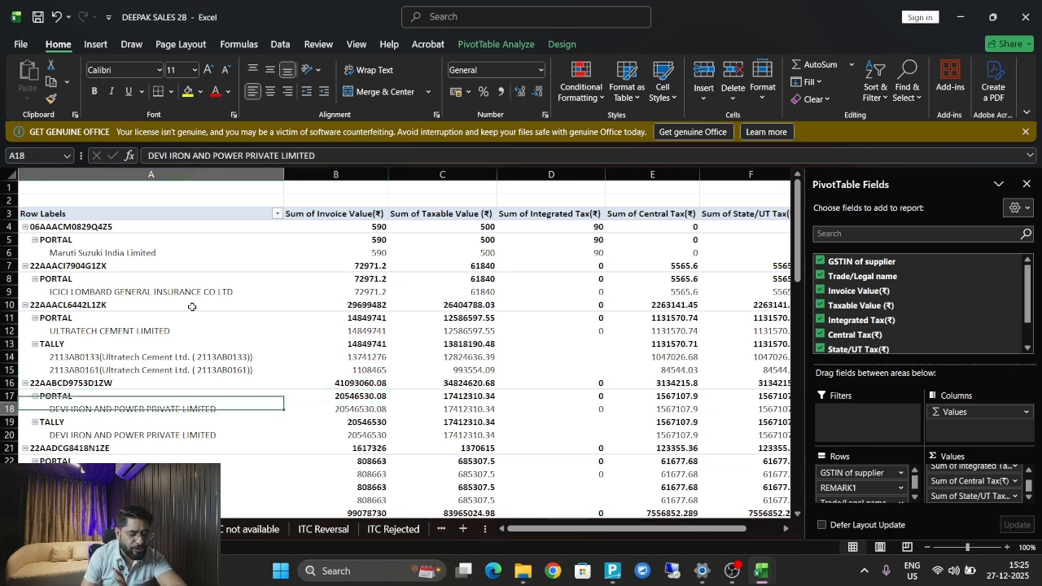
{"action": "key", "text": "Down"}
{"action": "key", "text": "Up"}
{"action": "key", "text": "Up"}
{"action": "key", "text": "Right"}
{"action": "key", "text": "Right"}
{"action": "key", "text": "Left"}
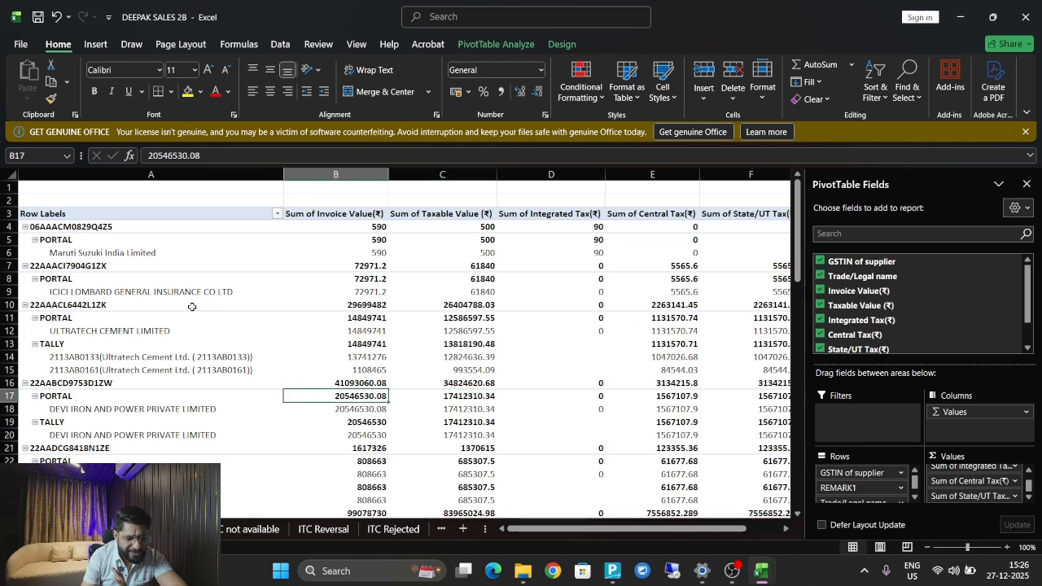
{"action": "key", "text": "Down"}
{"action": "key", "text": "Down"}
{"action": "key", "text": "Down"}
{"action": "key", "text": "Down"}
{"action": "key", "text": "Down"}
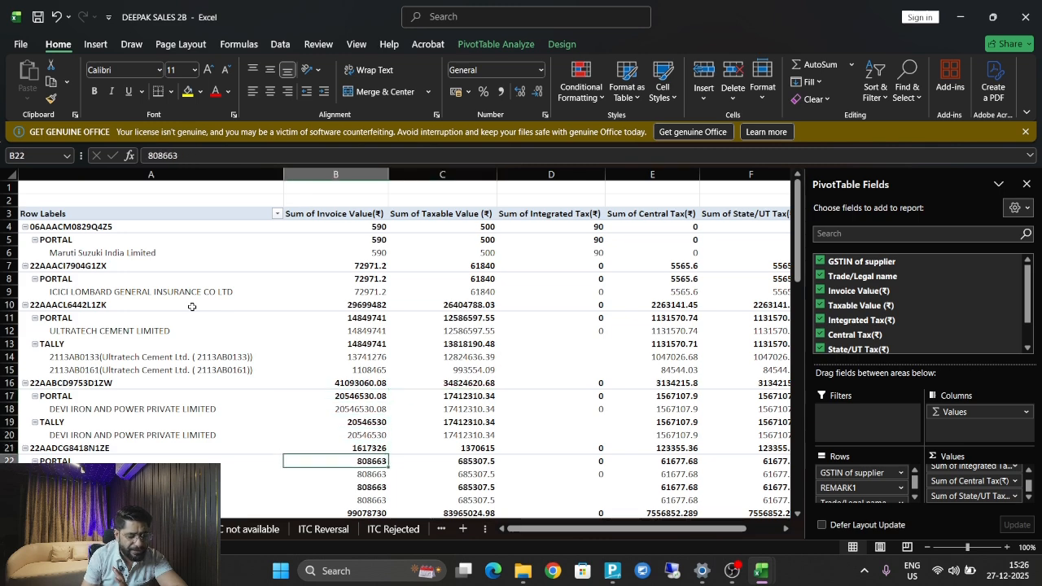
{"action": "key", "text": "Down"}
{"action": "key", "text": "Down"}
{"action": "key", "text": "Down"}
{"action": "key", "text": "Down"}
{"action": "key", "text": "Down"}
{"action": "key", "text": "Down"}
{"action": "key", "text": "Down"}
{"action": "key", "text": "Down"}
{"action": "key", "text": "Up"}
{"action": "key", "text": "Up"}
{"action": "key", "text": "Up"}
{"action": "key", "text": "Up"}
{"action": "key", "text": "Up"}
{"action": "key", "text": "Up"}
{"action": "key", "text": "Up"}
{"action": "key", "text": "Left"}
{"action": "key", "text": "Up"}
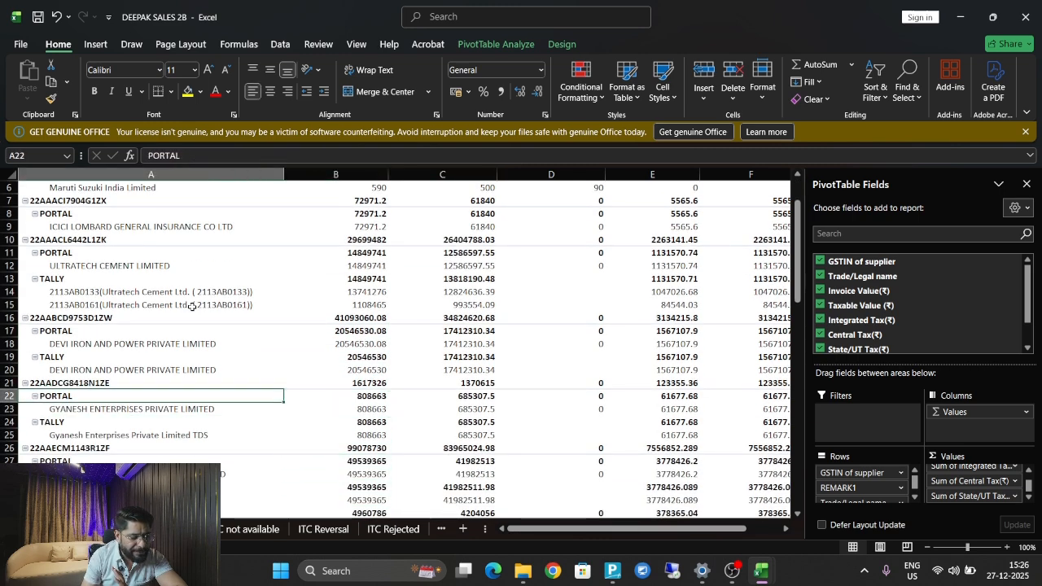
{"action": "key", "text": "Right"}
{"action": "key", "text": "Right"}
{"action": "key", "text": "Down"}
{"action": "key", "text": "Down"}
{"action": "key", "text": "Down"}
{"action": "key", "text": "Left"}
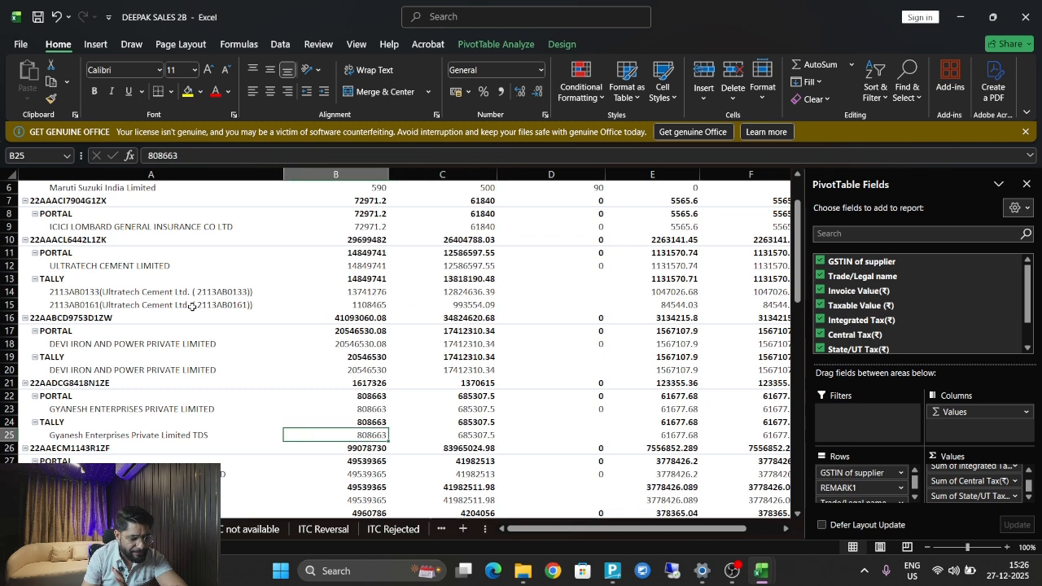
Check the Gyanesh Enterprises TDS name and Tally taxable value 685307.5, then continue down.
{"action": "key", "text": "Up"}
{"action": "key", "text": "Up"}
{"action": "key", "text": "Left"}
{"action": "key", "text": "Down"}
{"action": "key", "text": "Down"}
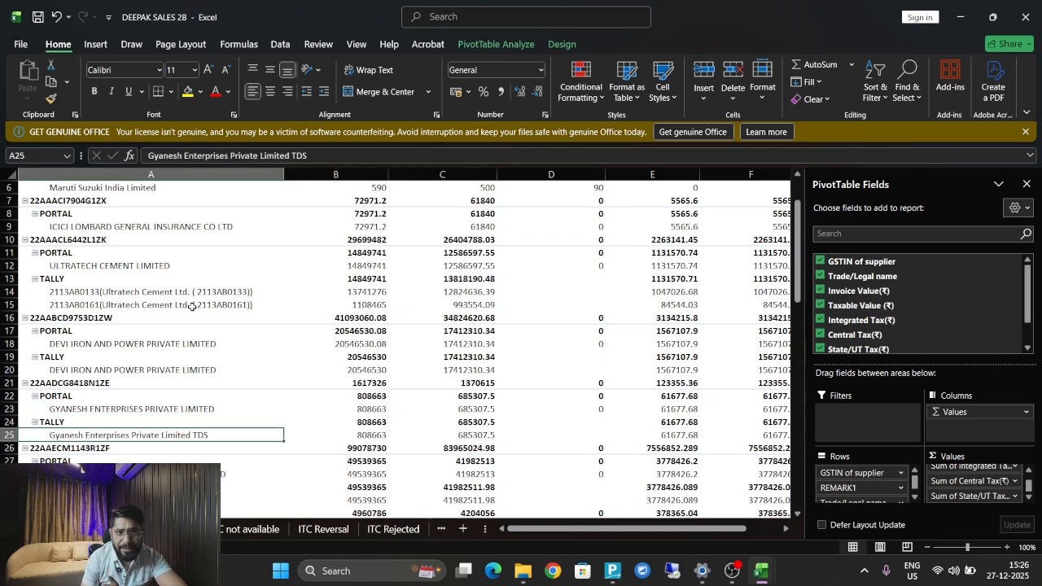
{"action": "key", "text": "Right"}
{"action": "key", "text": "Right"}
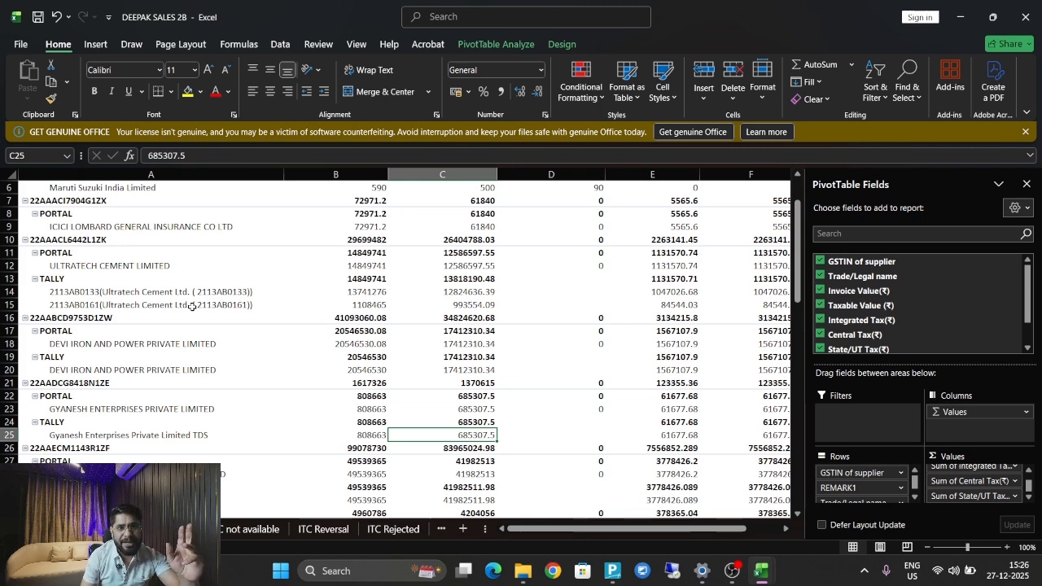
{"action": "key", "text": "Down"}
{"action": "key", "text": "Down"}
{"action": "key", "text": "Down"}
{"action": "key", "text": "Down"}
{"action": "key", "text": "Down"}
{"action": "key", "text": "Down"}
{"action": "key", "text": "Down"}
{"action": "key", "text": "Down"}
{"action": "key", "text": "Down"}
{"action": "key", "text": "Down"}
{"action": "key", "text": "Down"}
{"action": "key", "text": "Down"}
{"action": "key", "text": "Down"}
{"action": "key", "text": "Down"}
{"action": "key", "text": "Down"}
{"action": "key", "text": "Down"}
{"action": "key", "text": "Down"}
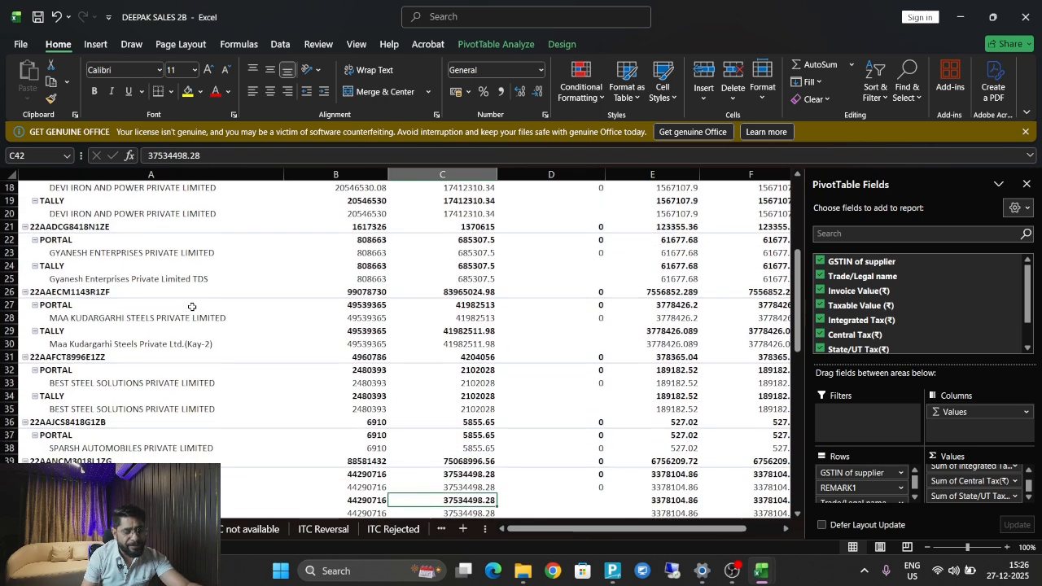
{"action": "scroll", "coordinate": [192, 306], "scroll_direction": "down", "scroll_amount": 1}
{"action": "key", "text": "Up"}
{"action": "key", "text": "Up"}
{"action": "key", "text": "Up"}
{"action": "key", "text": "Up"}
{"action": "key", "text": "Up"}
{"action": "key", "text": "Up"}
{"action": "key", "text": "Up"}
{"action": "key", "text": "Up"}
{"action": "key", "text": "Up"}
{"action": "key", "text": "Up"}
{"action": "key", "text": "Up"}
{"action": "key", "text": "Up"}
{"action": "key", "text": "Up"}
{"action": "key", "text": "Up"}
{"action": "key", "text": "Left"}
{"action": "key", "text": "Left"}
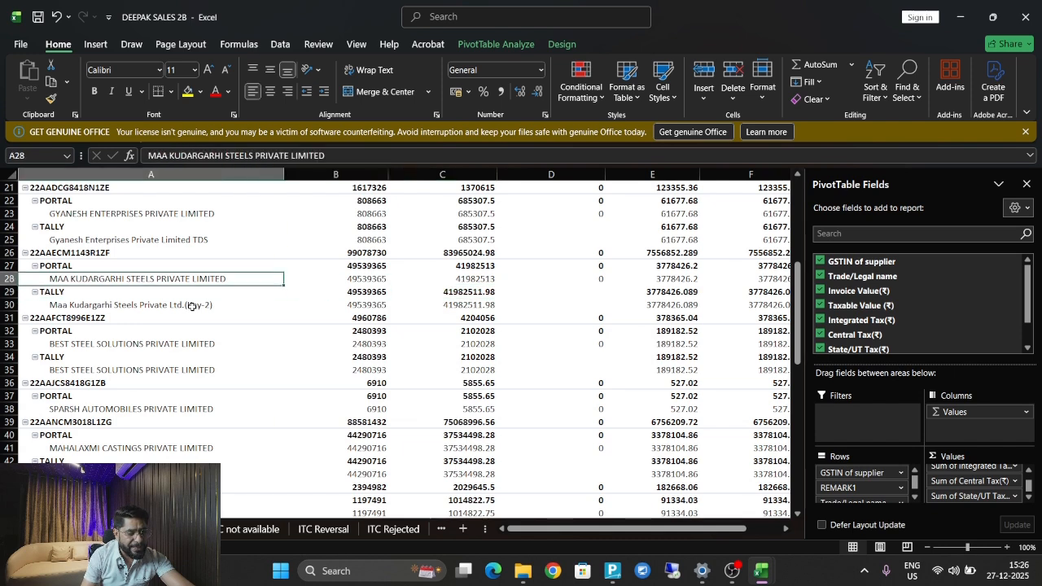
{"action": "key", "text": "Down"}
{"action": "key", "text": "Down"}
{"action": "key", "text": "Up"}
{"action": "key", "text": "Up"}
{"action": "key", "text": "Up"}
{"action": "key", "text": "Up"}
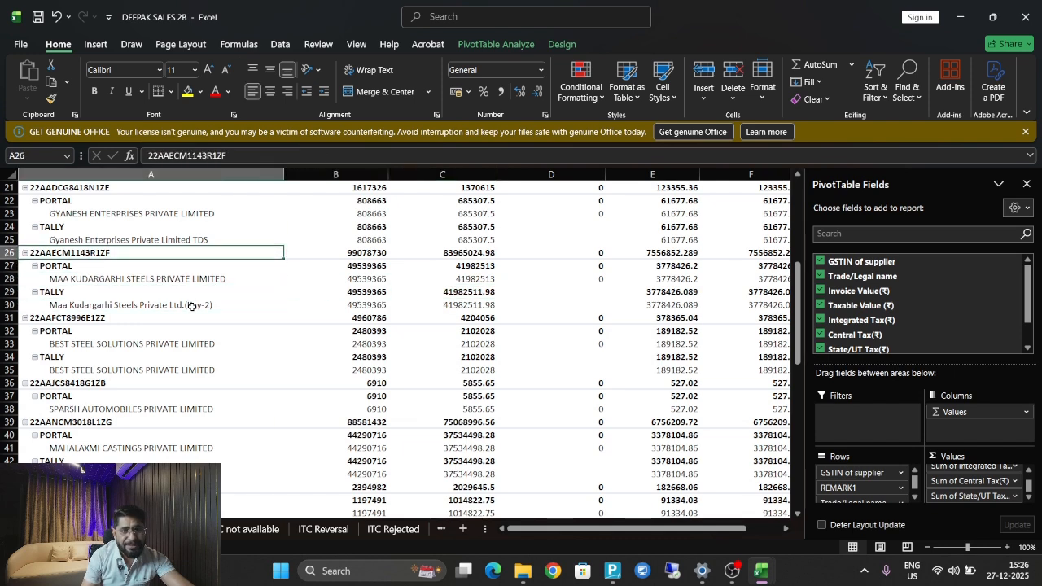
{"action": "key", "text": "Down"}
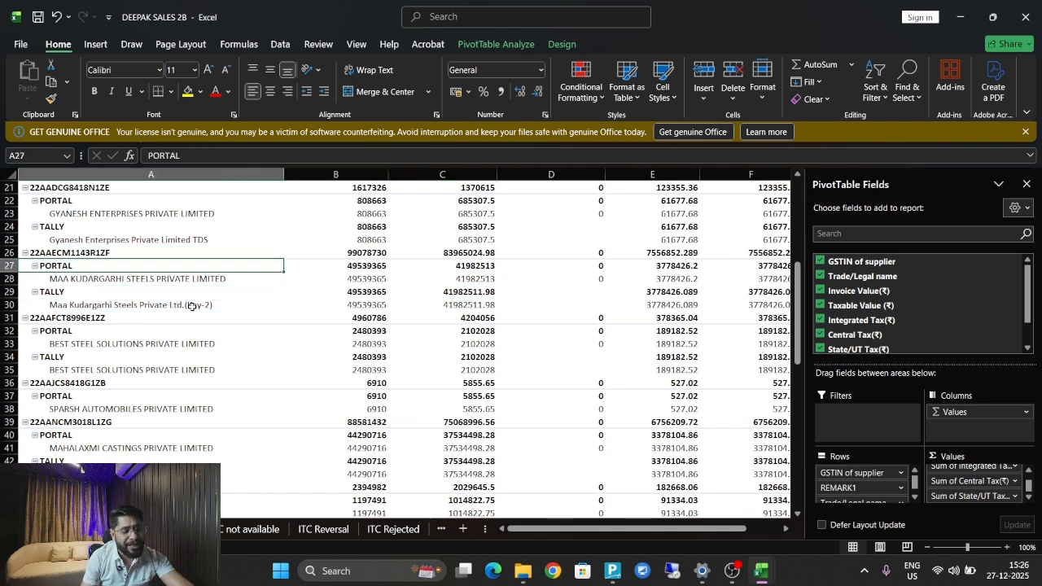
{"action": "key", "text": "Down"}
{"action": "key", "text": "Right"}
{"action": "key", "text": "Down"}
{"action": "key", "text": "Left"}
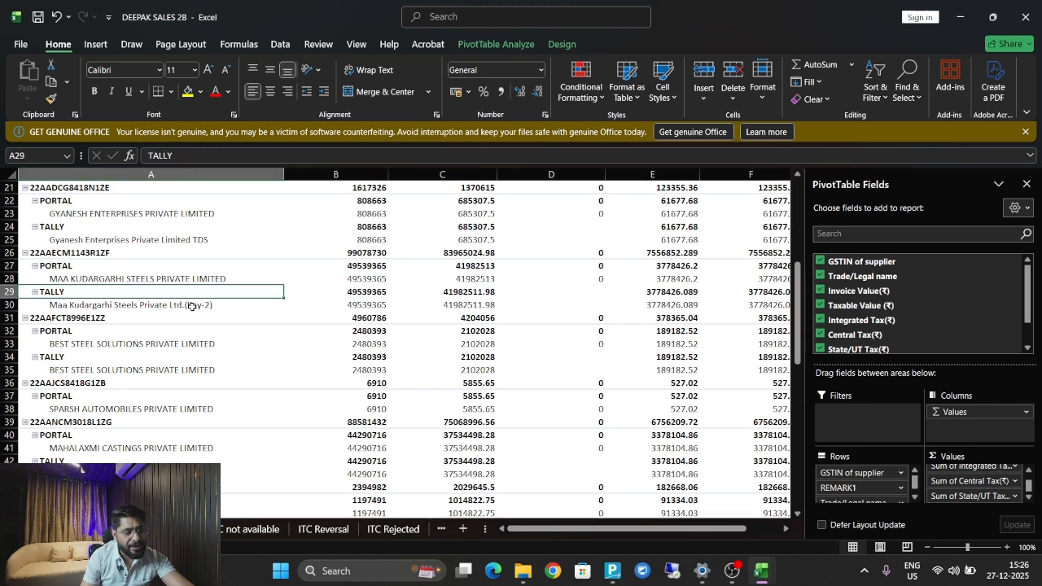
{"action": "key", "text": "Down"}
{"action": "key", "text": "Right"}
{"action": "key", "text": "Right"}
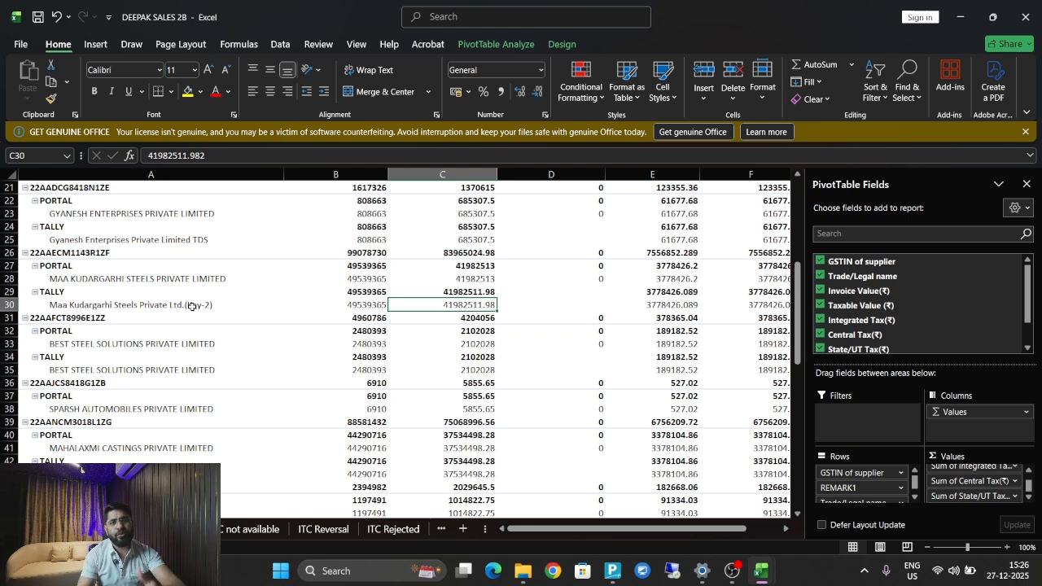
{"action": "key", "text": "Left"}
{"action": "key", "text": "Left"}
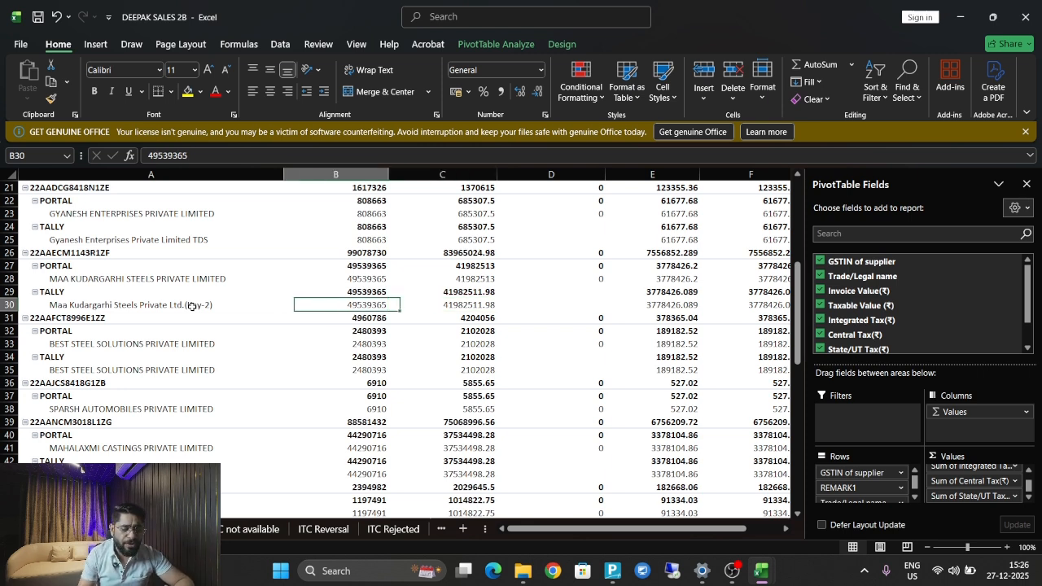
{"action": "key", "text": "Down"}
{"action": "key", "text": "Down"}
{"action": "key", "text": "Down"}
{"action": "key", "text": "Down"}
{"action": "key", "text": "Down"}
{"action": "key", "text": "Down"}
{"action": "key", "text": "Down"}
{"action": "key", "text": "Down"}
{"action": "key", "text": "Down"}
{"action": "key", "text": "Down"}
{"action": "key", "text": "Down"}
{"action": "key", "text": "Down"}
{"action": "key", "text": "Down"}
{"action": "key", "text": "Down"}
{"action": "key", "text": "Down"}
{"action": "key", "text": "Down"}
{"action": "key", "text": "Down"}
{"action": "key", "text": "Down"}
{"action": "key", "text": "Down"}
{"action": "key", "text": "Down"}
{"action": "key", "text": "Down"}
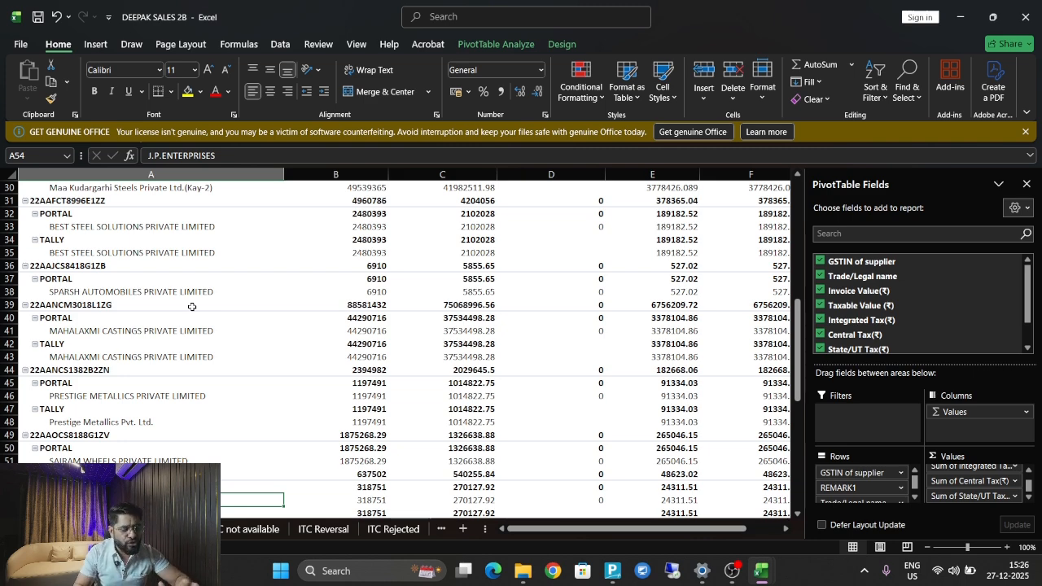
{"action": "key", "text": "Down"}
{"action": "key", "text": "Down"}
{"action": "key", "text": "Down"}
{"action": "key", "text": "Down"}
{"action": "key", "text": "Down"}
{"action": "key", "text": "Down"}
{"action": "key", "text": "Down"}
{"action": "key", "text": "Down"}
{"action": "key", "text": "Down"}
{"action": "key", "text": "Down"}
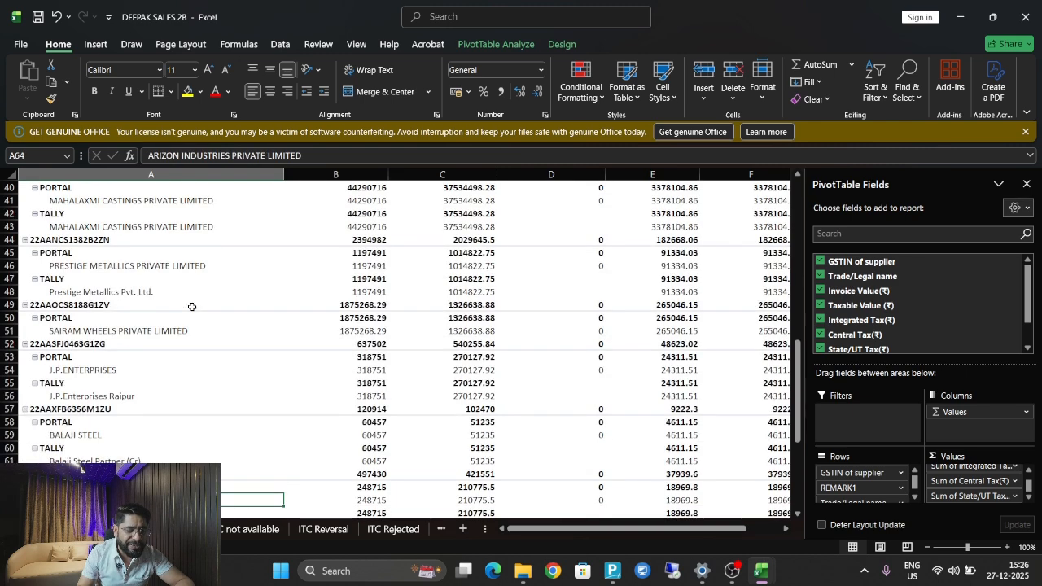
{"action": "key", "text": "Down"}
{"action": "key", "text": "Down"}
{"action": "key", "text": "Down"}
{"action": "key", "text": "Down"}
{"action": "key", "text": "Down"}
{"action": "key", "text": "Down"}
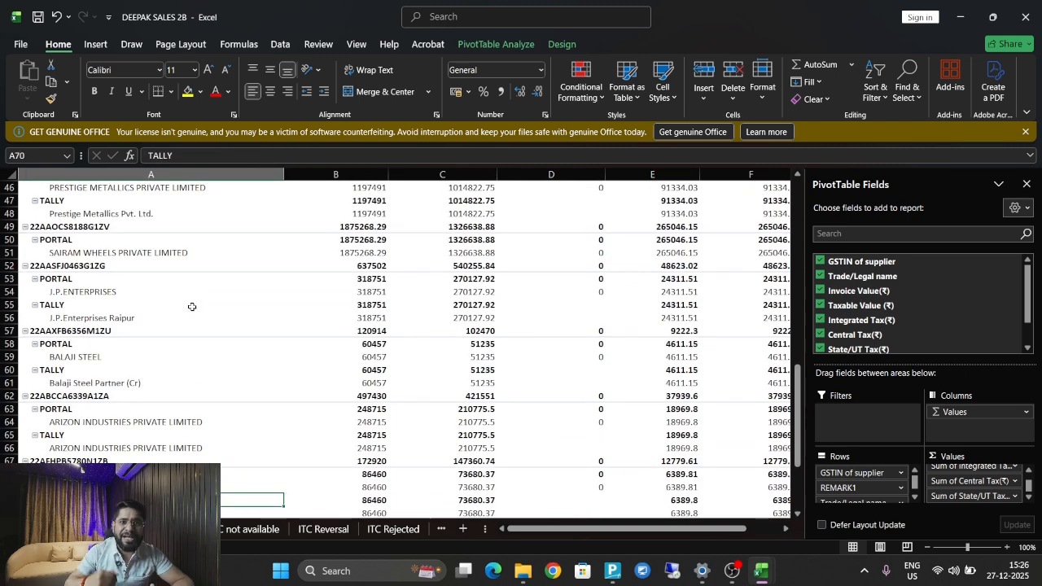